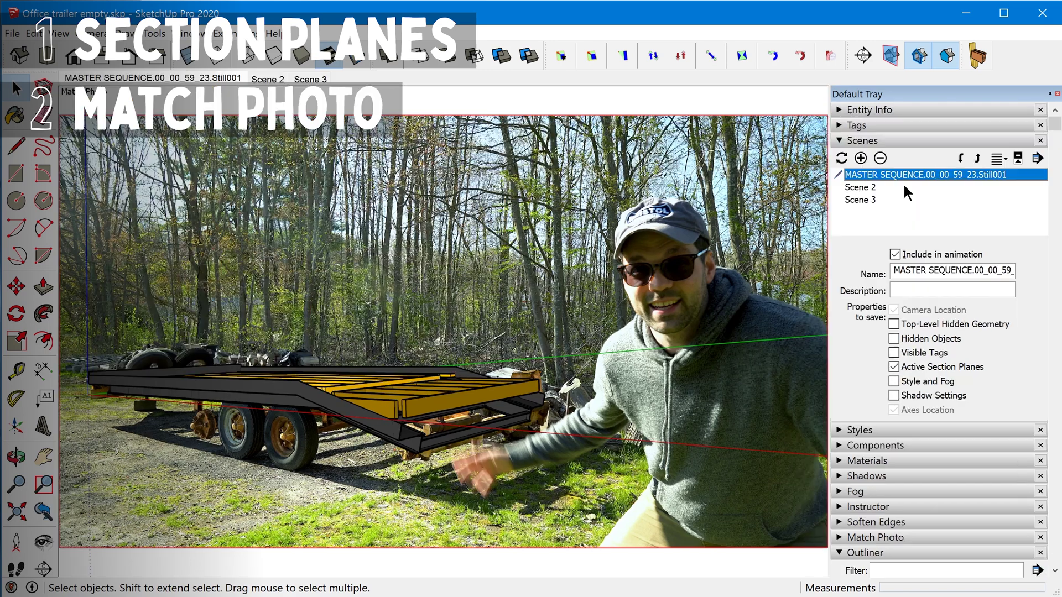
# Activate Scene 3 and set the style's background color to bright green.
pyautogui.doubleClick(878, 199)
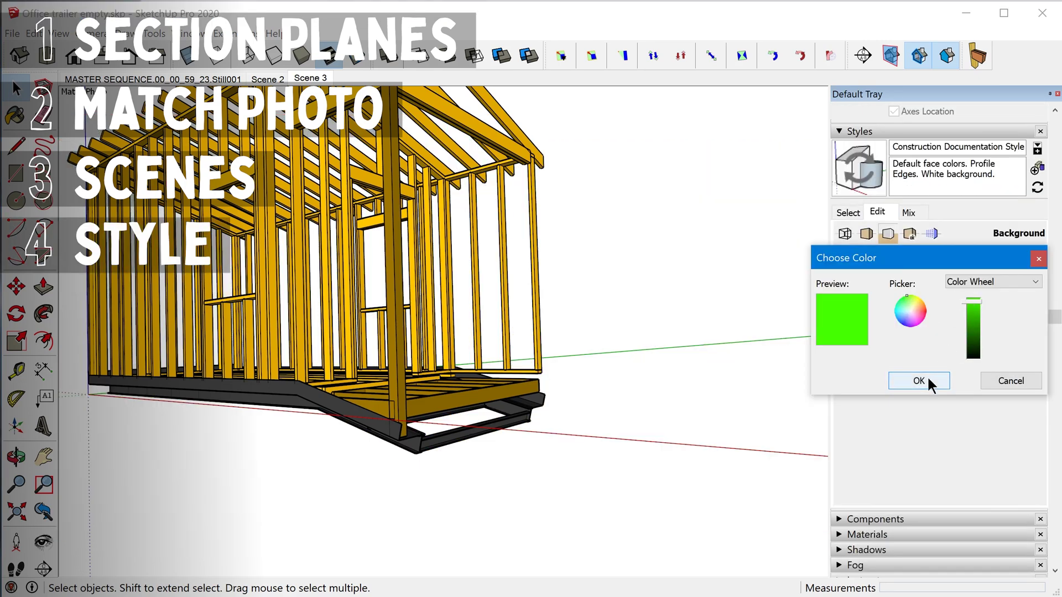
pyautogui.click(927, 376)
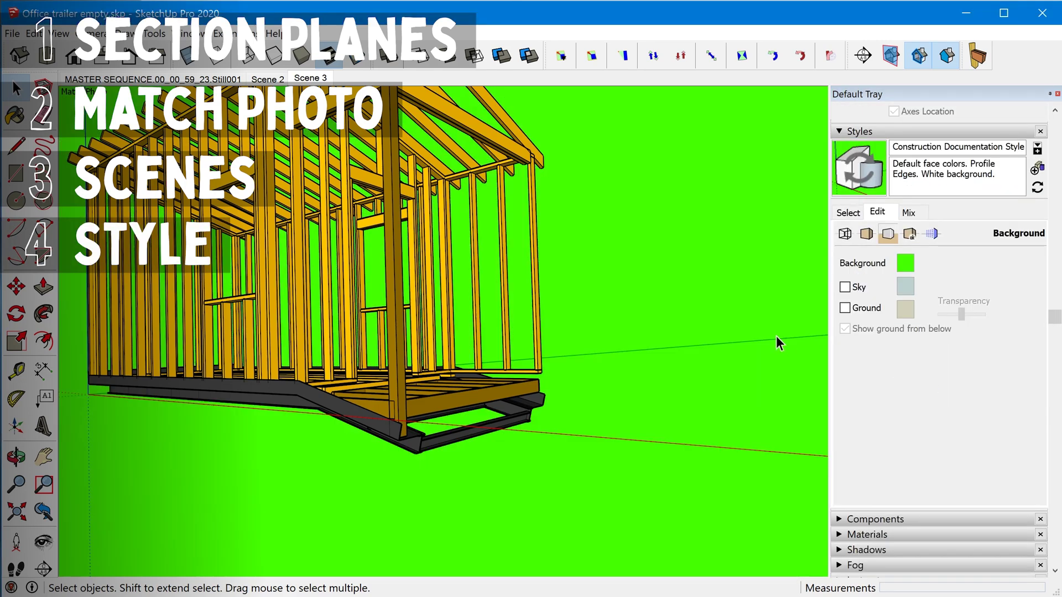
pyautogui.click(904, 263)
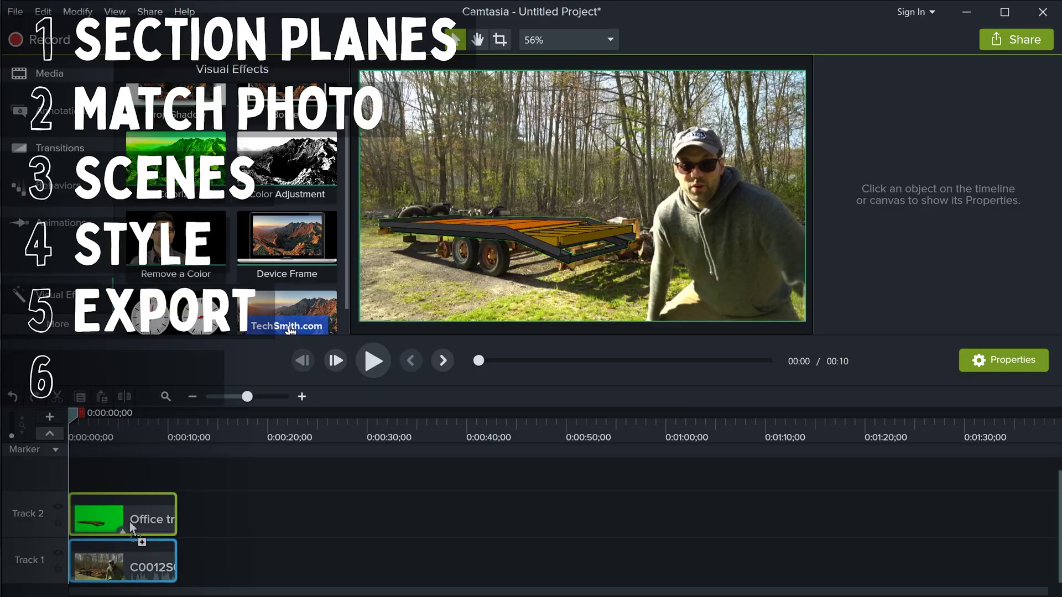
# Switch to Camtasia, apply the Remove a Color effect to the green-screen clip on Track 2, and play the composite.
pyautogui.moveTo(175, 244); pyautogui.dragTo(121, 515)
pyautogui.moveTo(897, 221); pyautogui.dragTo(922, 224)
pyautogui.click(374, 361)
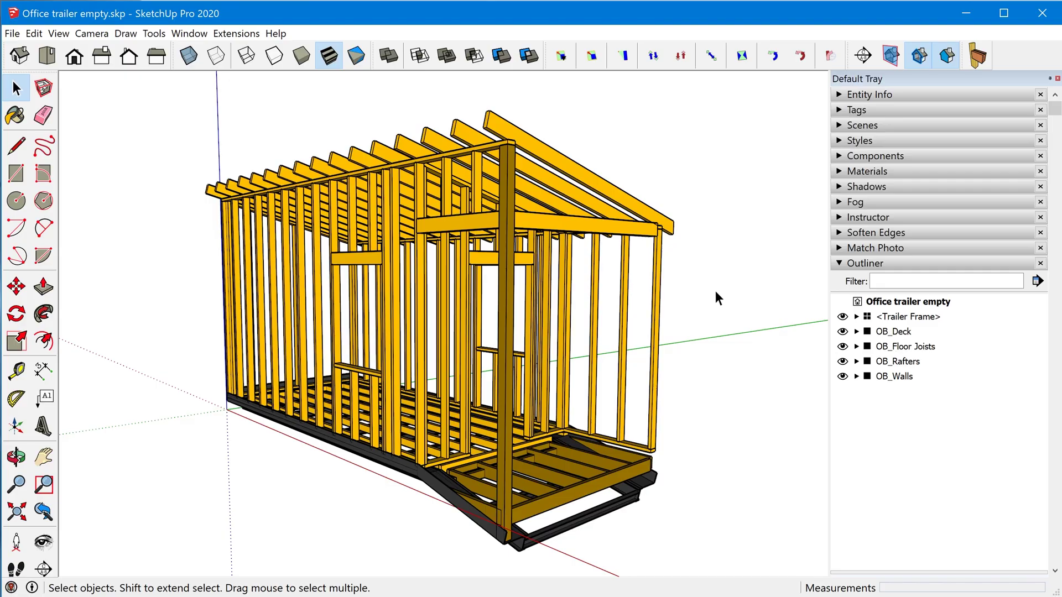
# Switch to SketchUp and select OB_Deck, OB_Floor Joists, OB_Rafters and OB_Walls in turn to identify each group in the model.
pyautogui.moveTo(715, 291)
pyautogui.mouseDown()
pyautogui.moveTo(552, 307)
pyautogui.moveTo(706, 312)
pyautogui.mouseUp()
pyautogui.press('space')
pyautogui.click(886, 330)
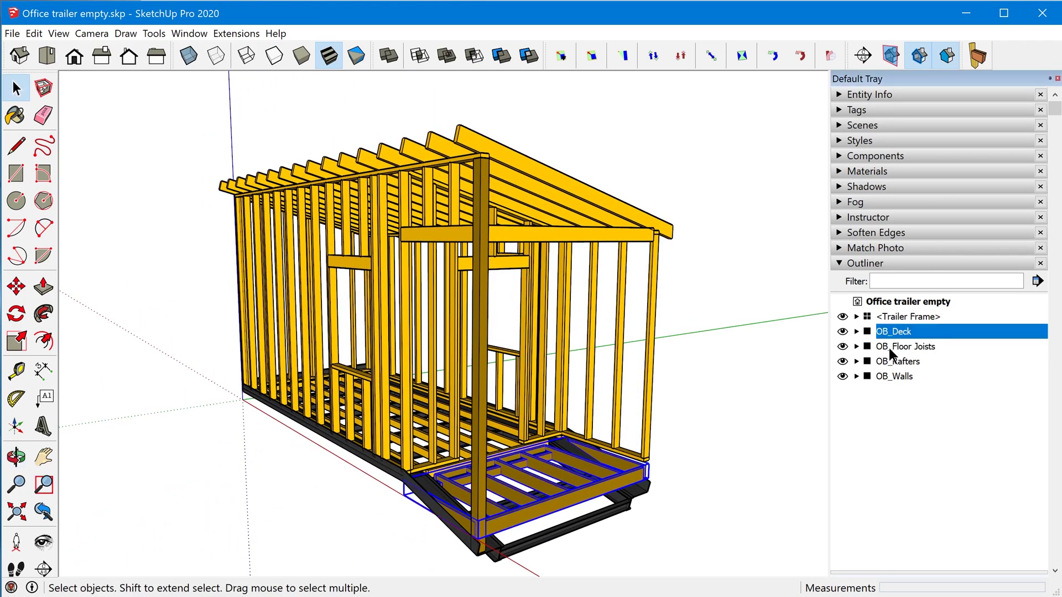
pyautogui.click(890, 348)
pyautogui.click(893, 364)
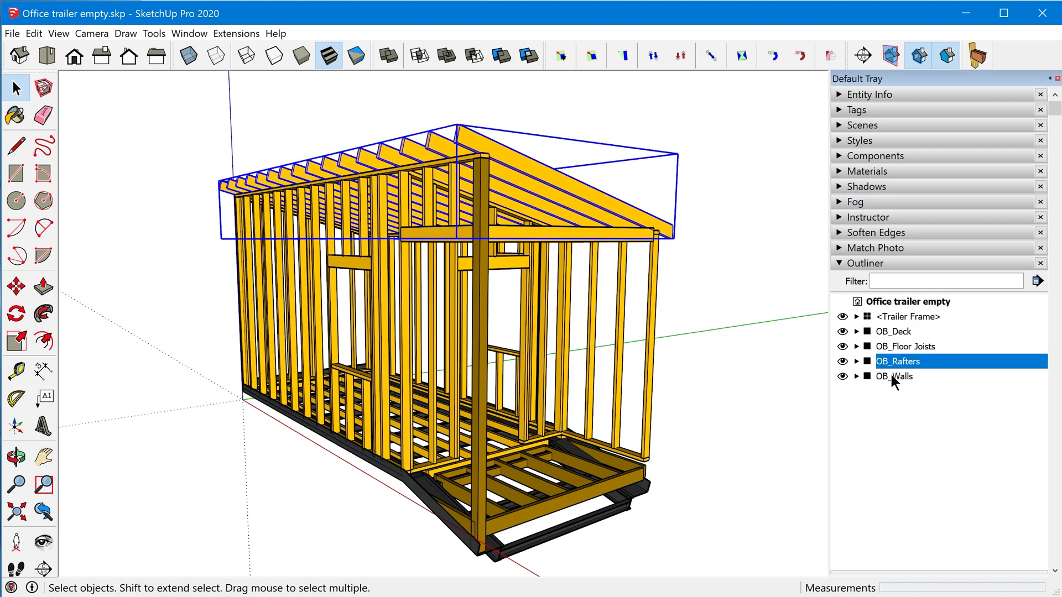
pyautogui.click(896, 379)
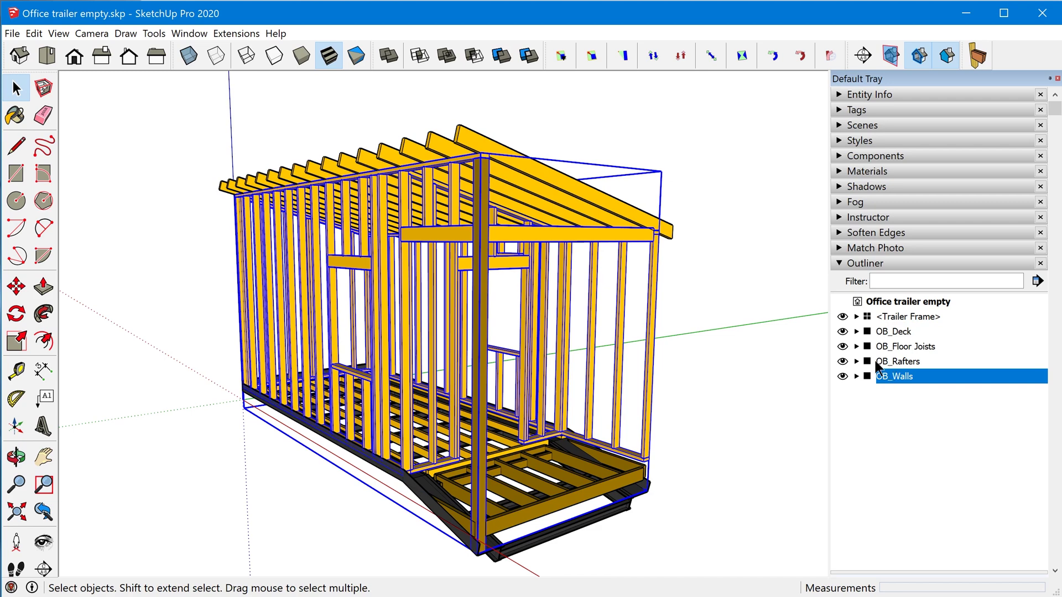
# Hide the OB_Rafters group and open the OB_Walls group for editing.
pyautogui.click(842, 362)
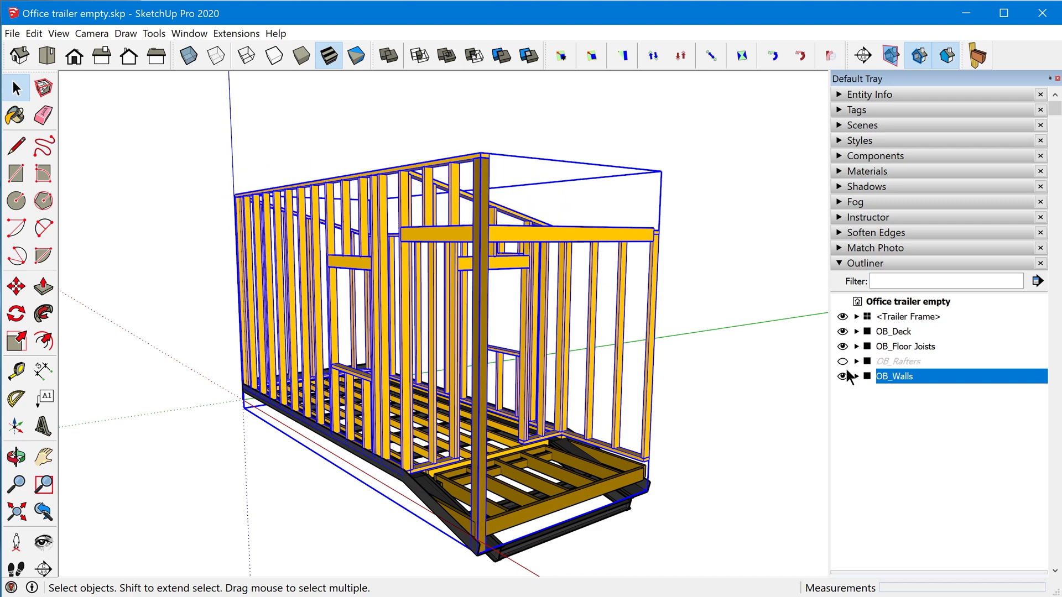
pyautogui.click(842, 377)
pyautogui.moveTo(704, 383); pyautogui.dragTo(710, 349, button='middle')
pyautogui.click(842, 377)
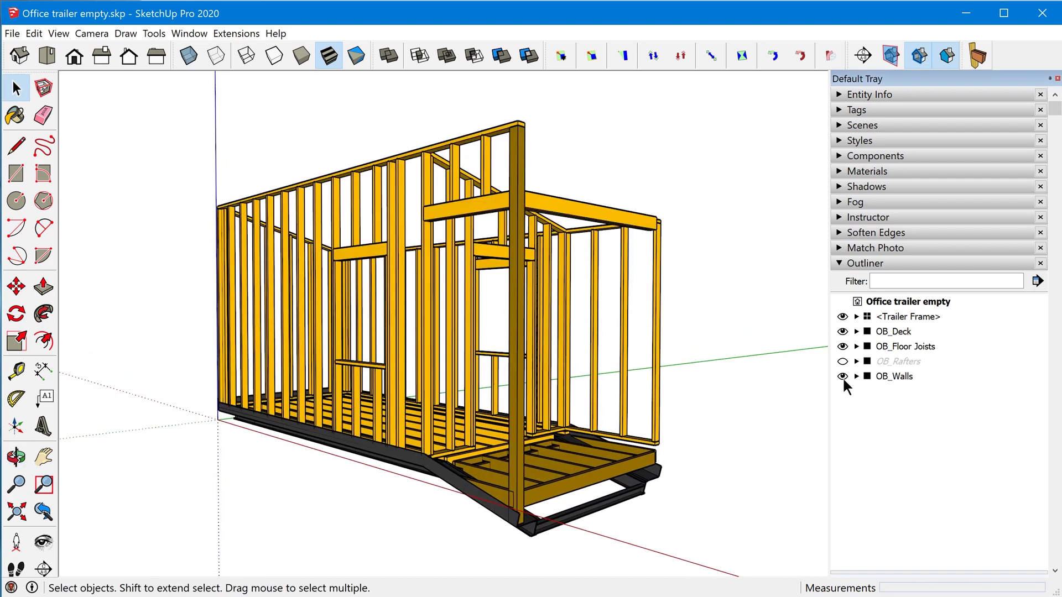
pyautogui.click(843, 362)
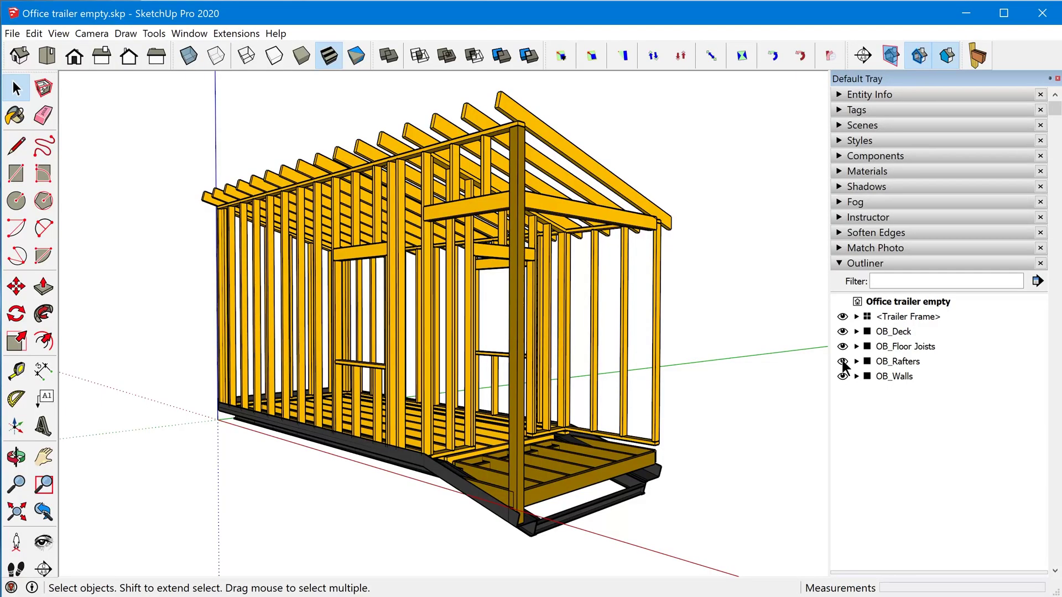
pyautogui.click(843, 362)
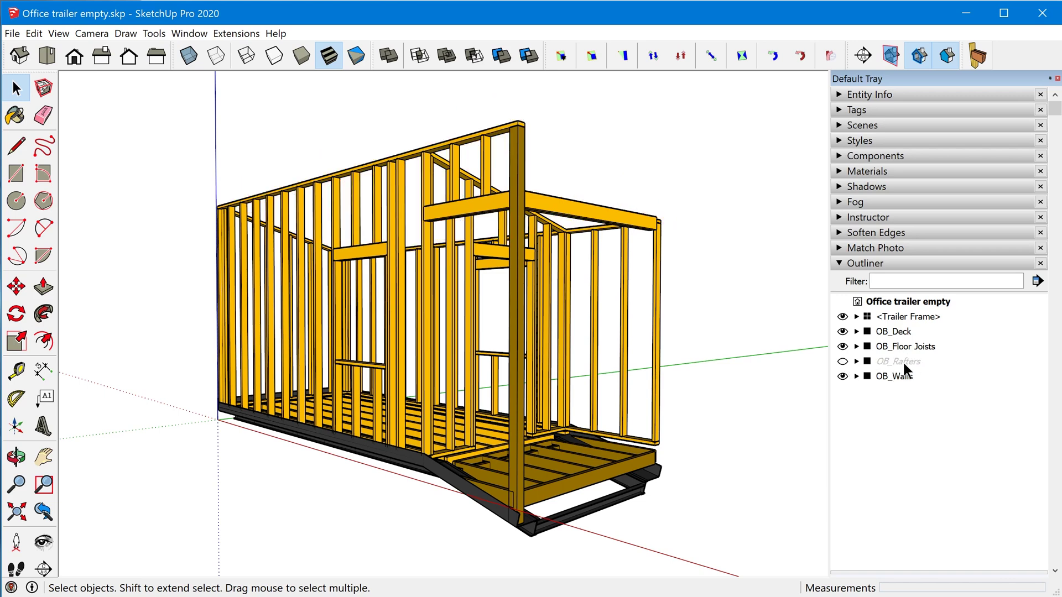
pyautogui.doubleClick(890, 377)
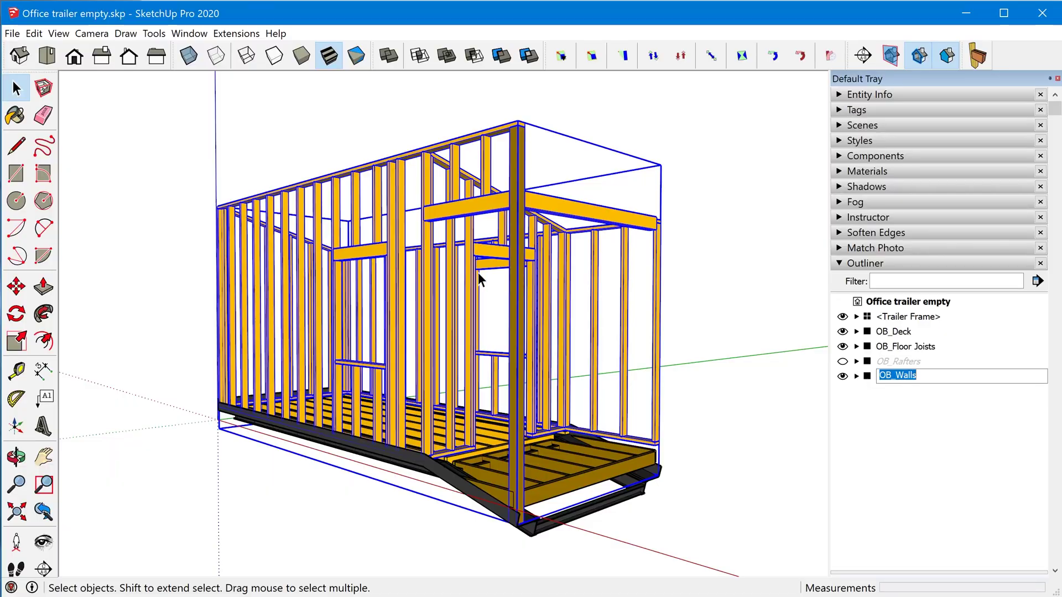
pyautogui.doubleClick(866, 379)
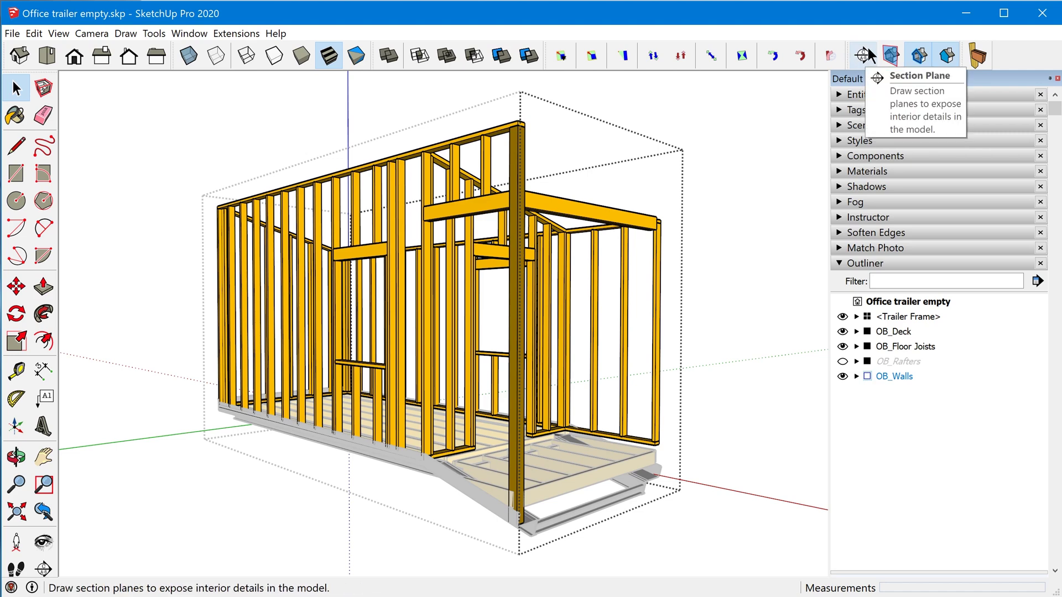
# Examine the Default Styles collection and the Modeling settings of the in-model Construction Documentation Style.
pyautogui.click(838, 140)
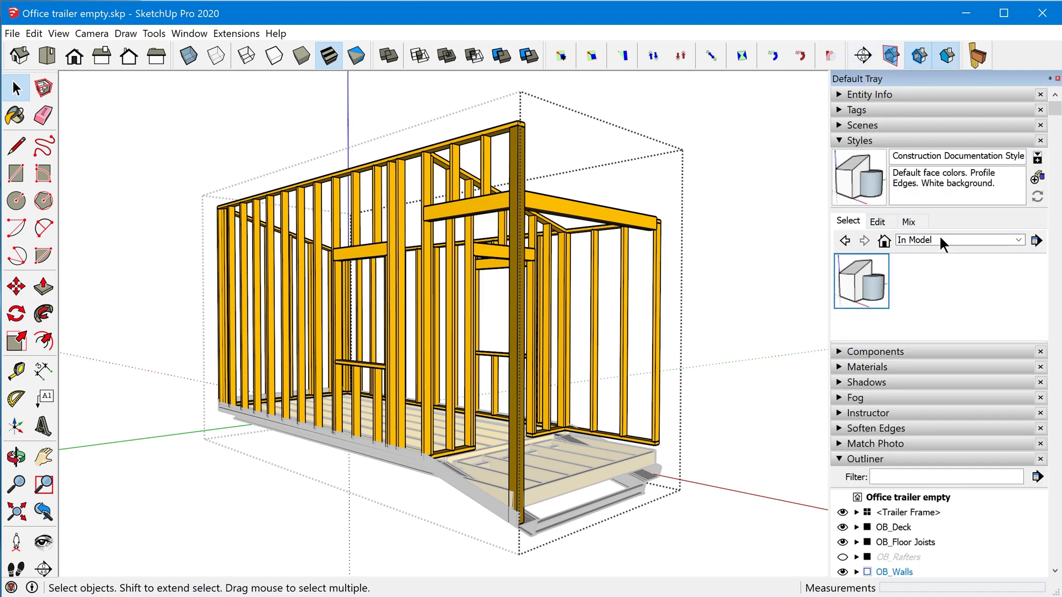
pyautogui.click(990, 240)
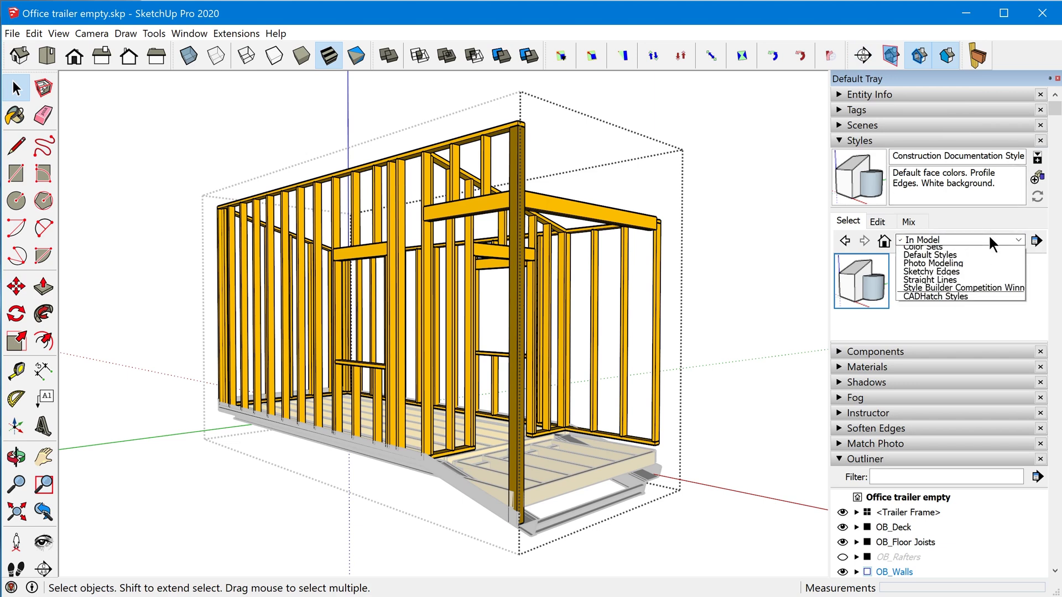
pyautogui.click(986, 279)
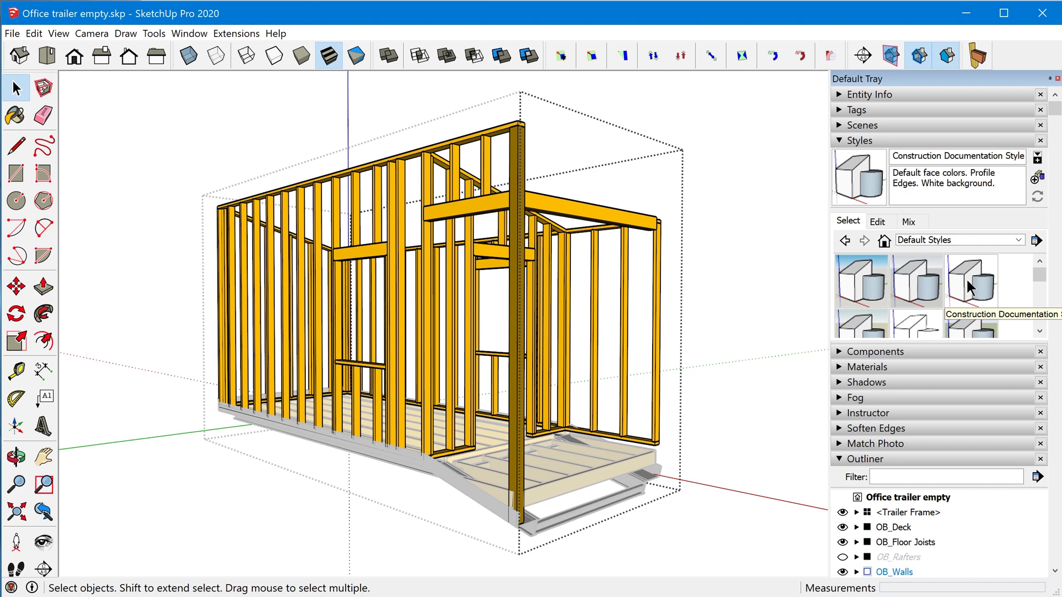
pyautogui.click(885, 238)
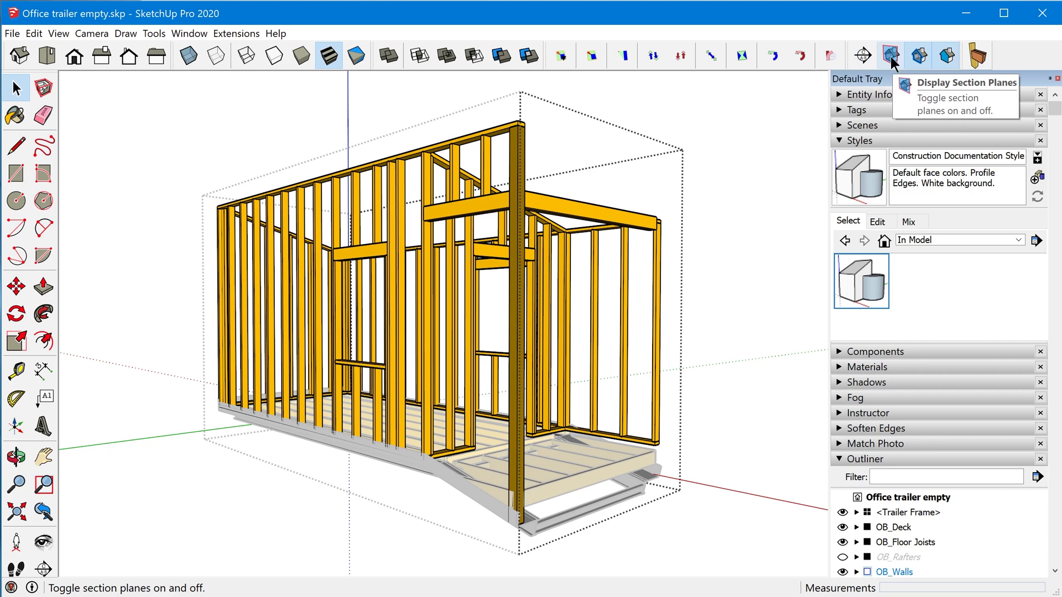
pyautogui.click(878, 221)
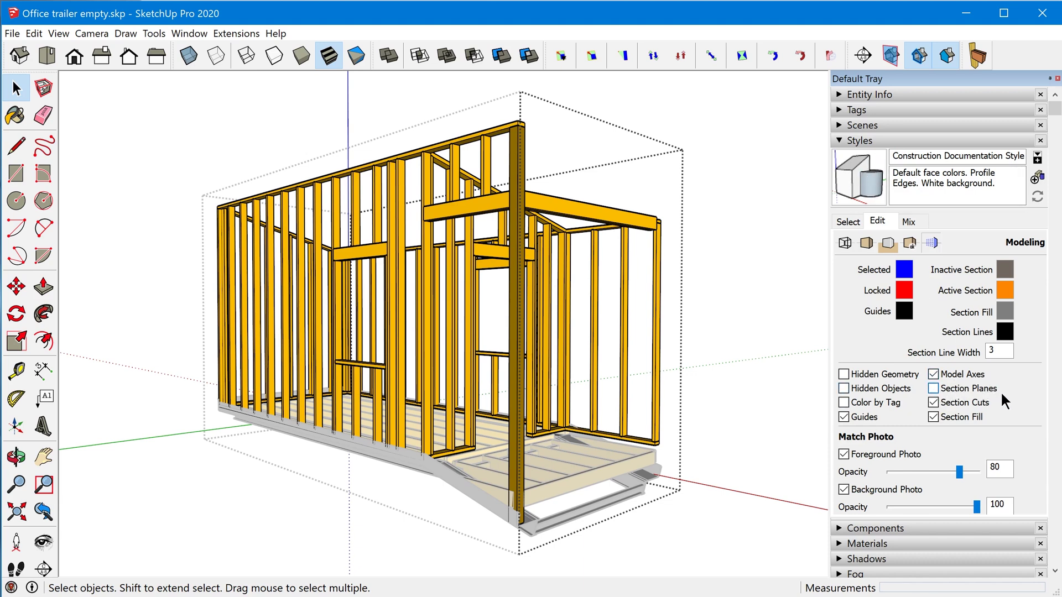
# Place a horizontal section plane at about mid-height of the walls inside OB_Walls, named Section 9 with symbol 9.
pyautogui.click(863, 55)
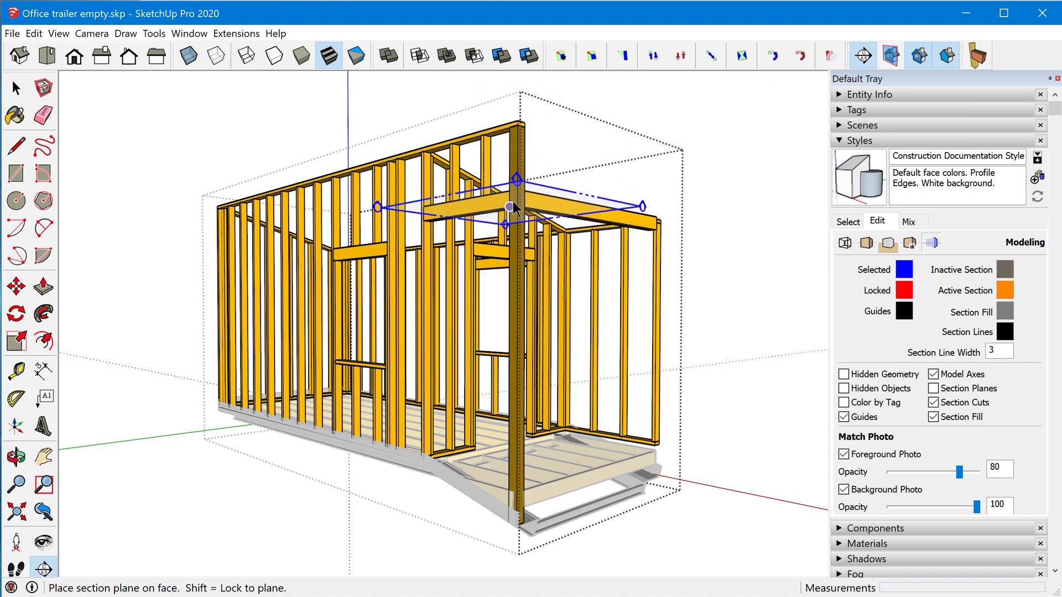
pyautogui.press('shift')
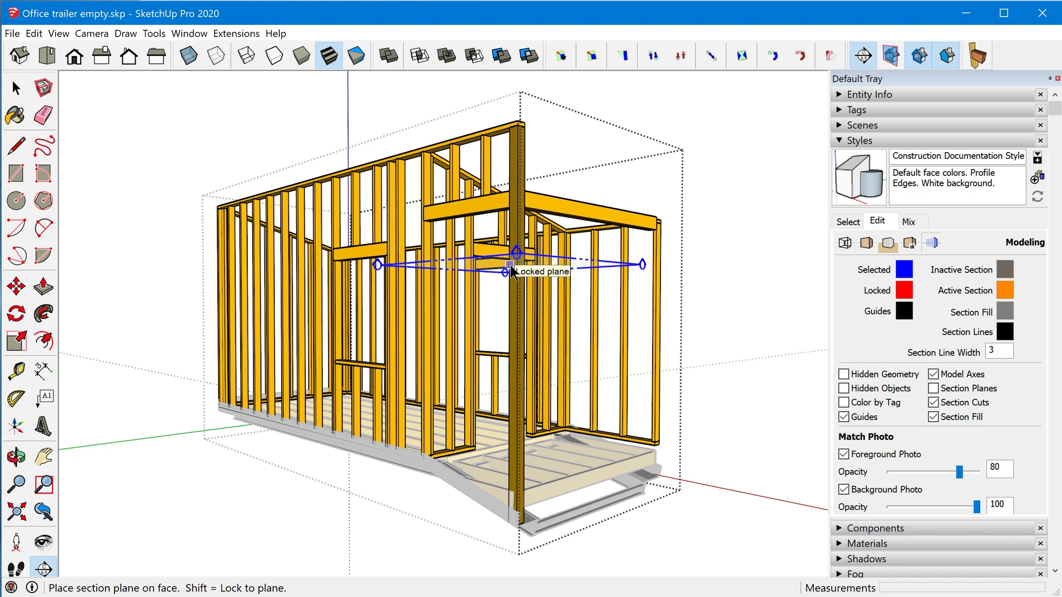
pyautogui.click(515, 362)
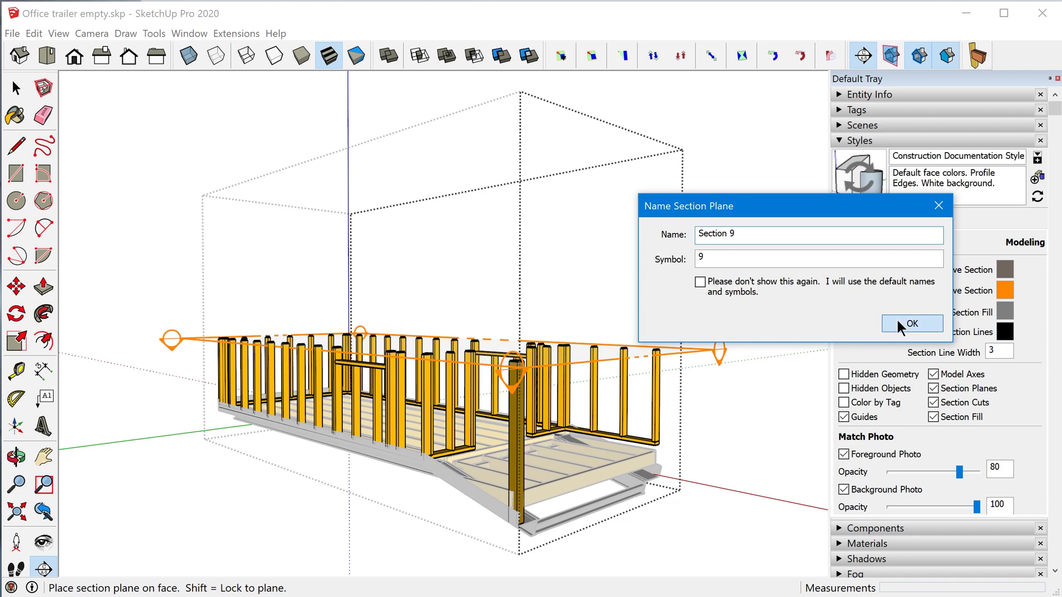
pyautogui.click(899, 322)
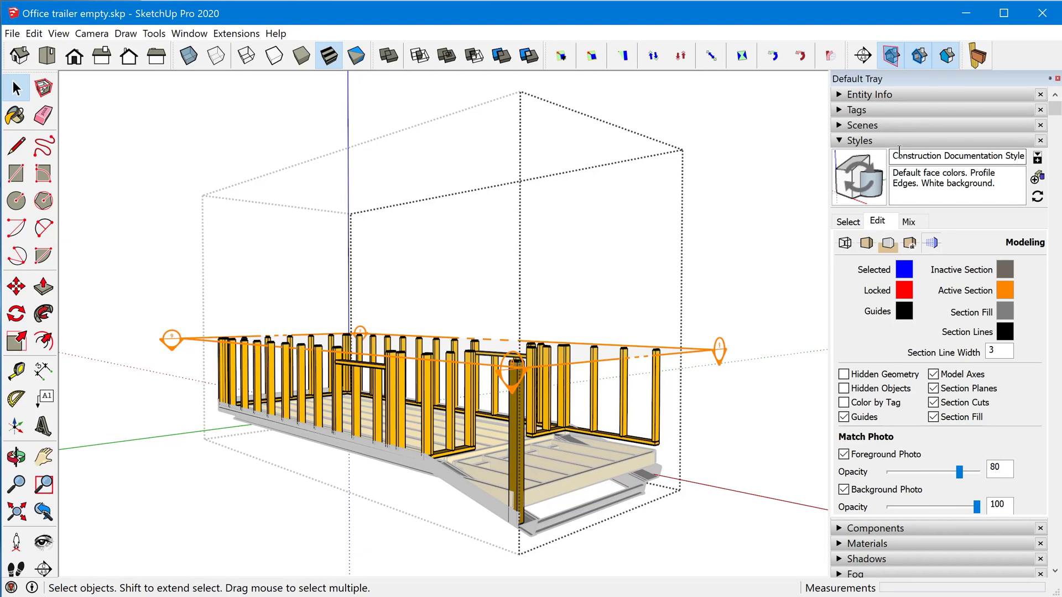
# Move the section plane about 5' down along the blue axis so that it sits below the walls.
pyautogui.click(891, 153)
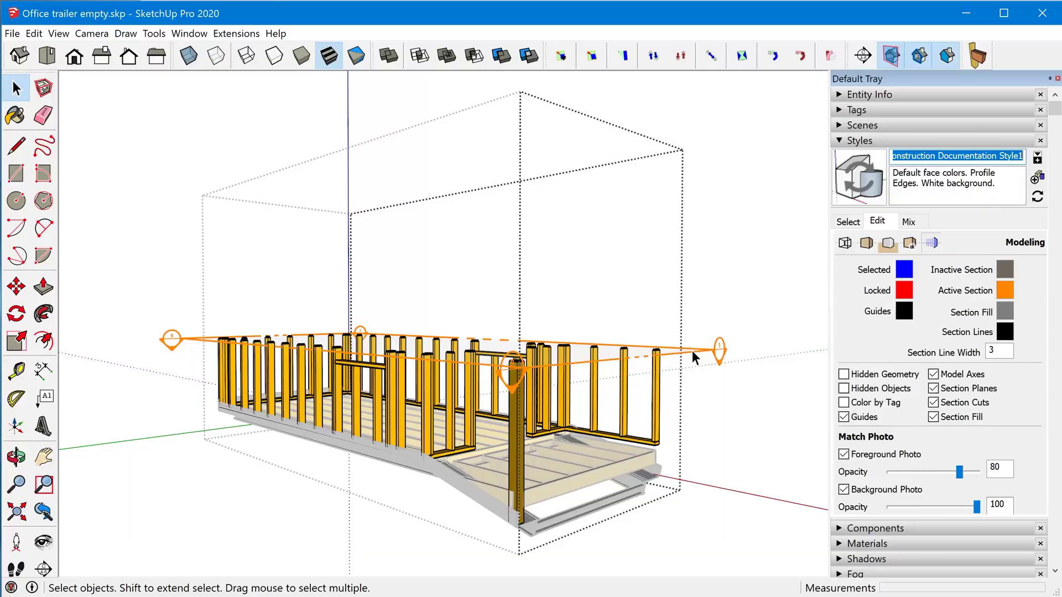
pyautogui.click(692, 351)
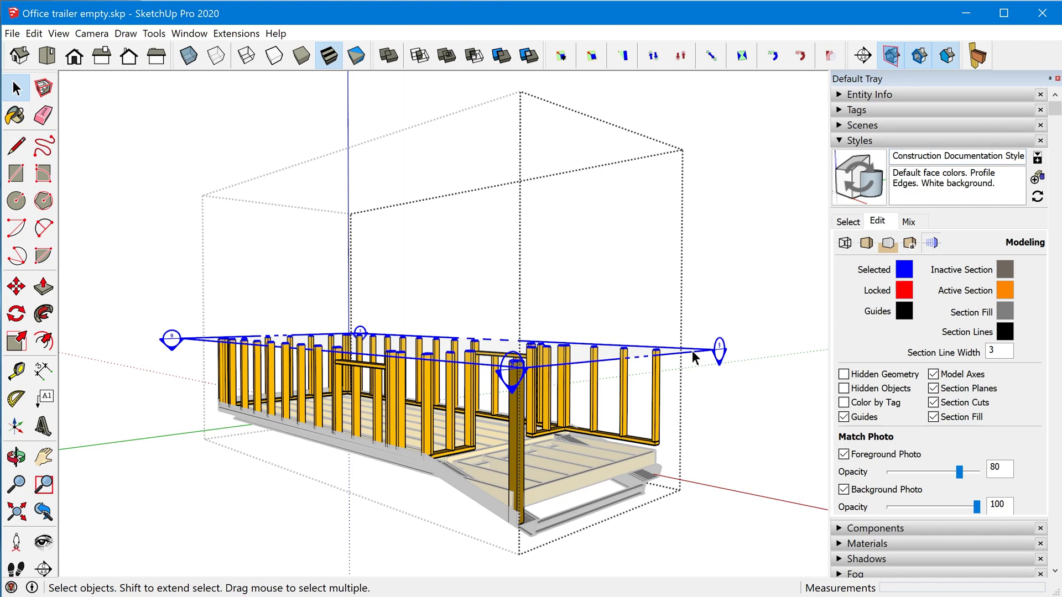
pyautogui.press('m')
pyautogui.moveTo(692, 353); pyautogui.dragTo(697, 503)
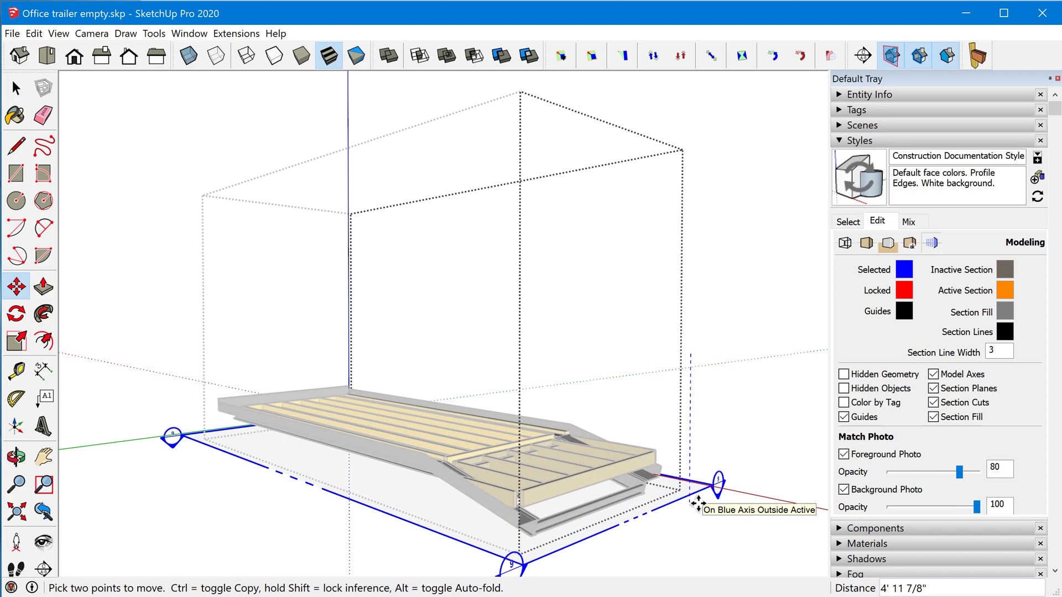
pyautogui.moveTo(697, 505)
pyautogui.mouseDown()
pyautogui.moveTo(708, 382)
pyautogui.moveTo(699, 119)
pyautogui.moveTo(695, 503)
pyautogui.moveTo(709, 500)
pyautogui.mouseUp()
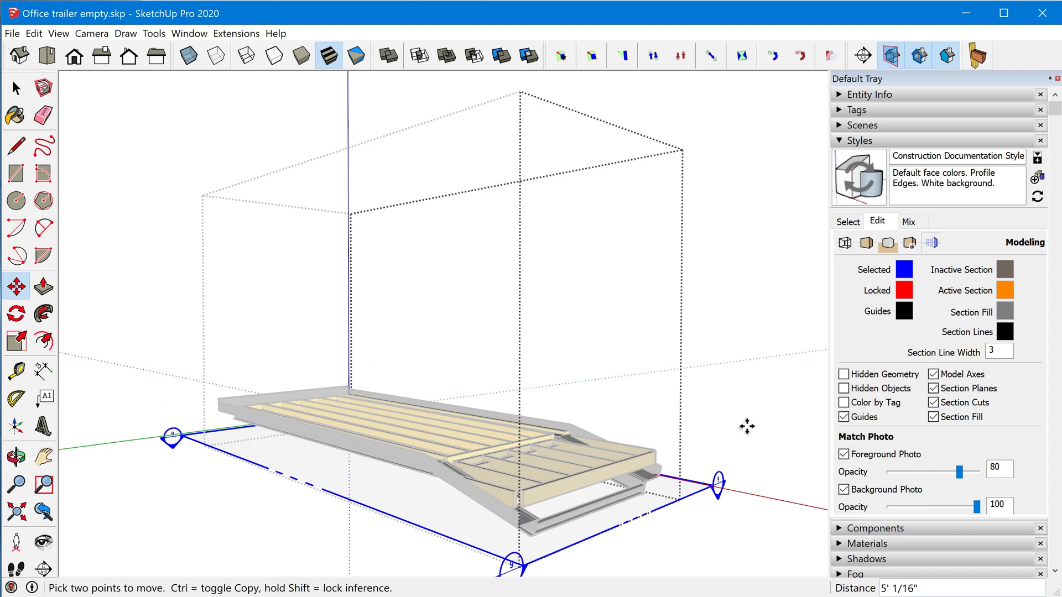
# Group all the wall components and groups inside OB_Walls, leaving the Section 9 plane outside the new group.
pyautogui.click(843, 143)
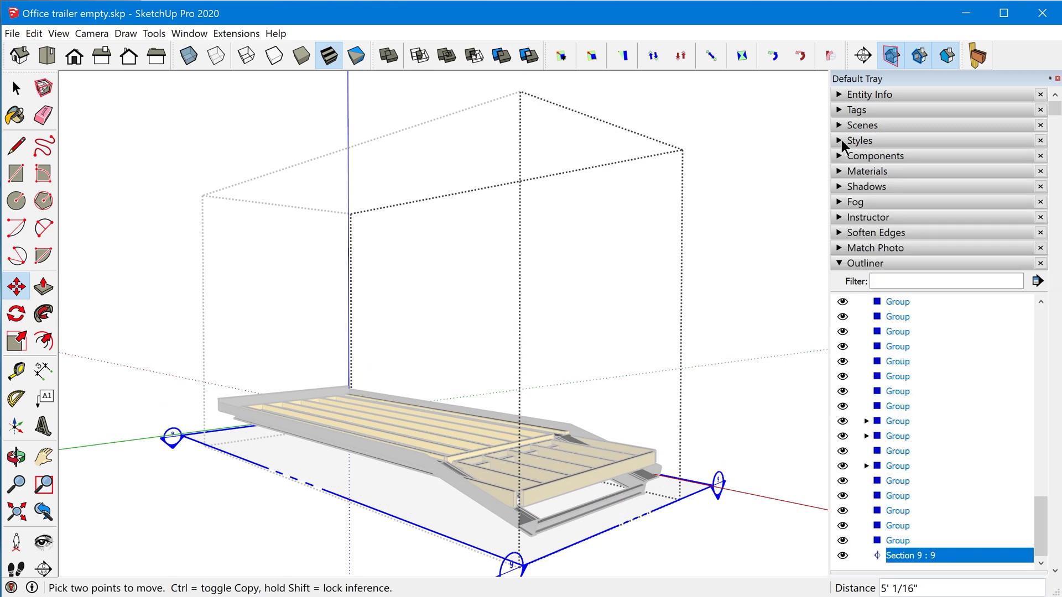
pyautogui.scroll(-1, 904, 337)
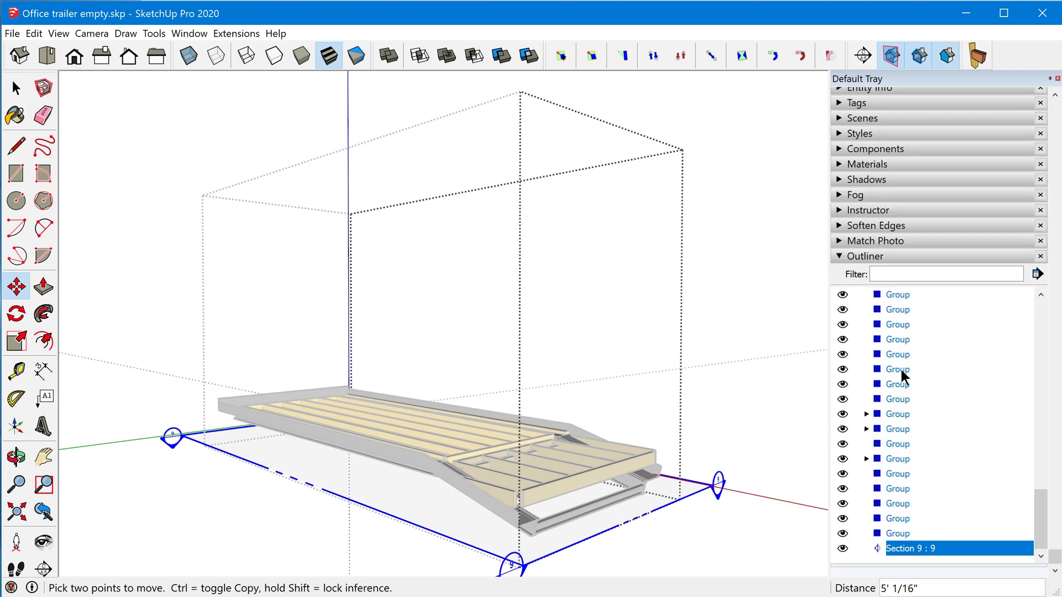
pyautogui.click(899, 533)
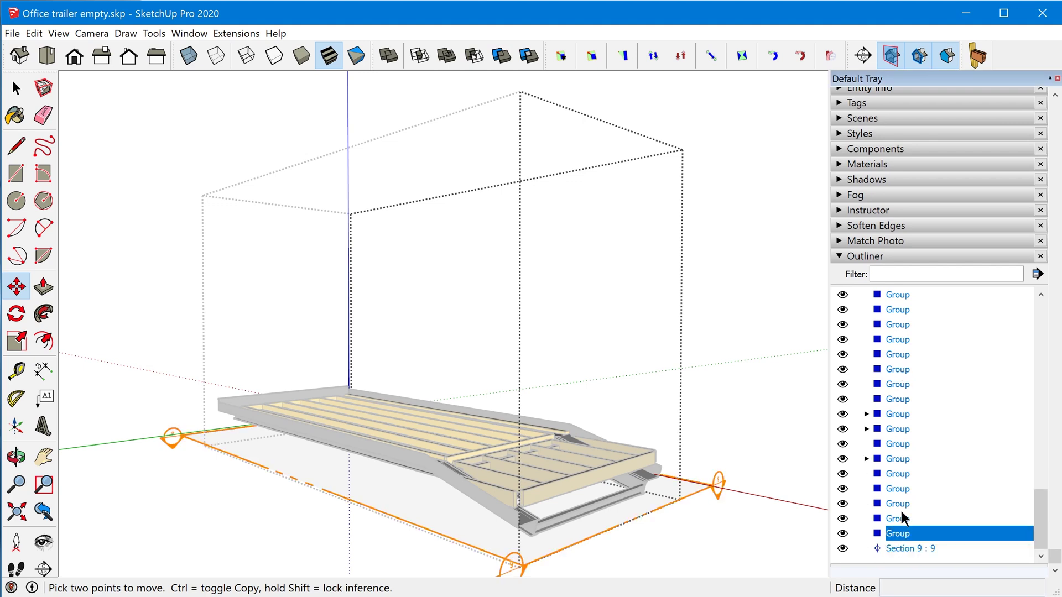
pyautogui.scroll(15, 903, 518)
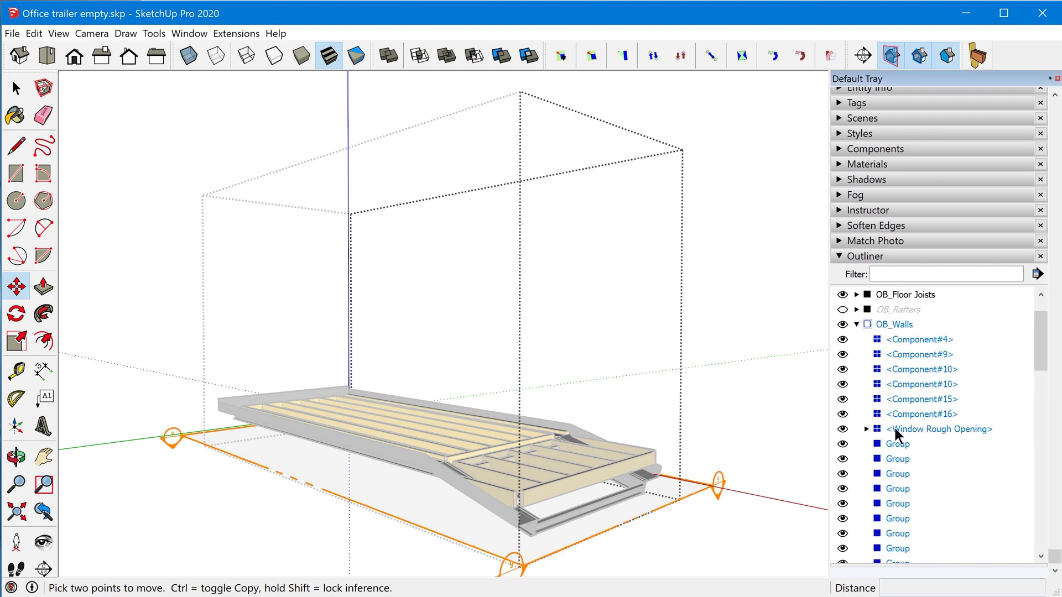
pyautogui.hotkey('ctrl', 'a')
pyautogui.press('g')
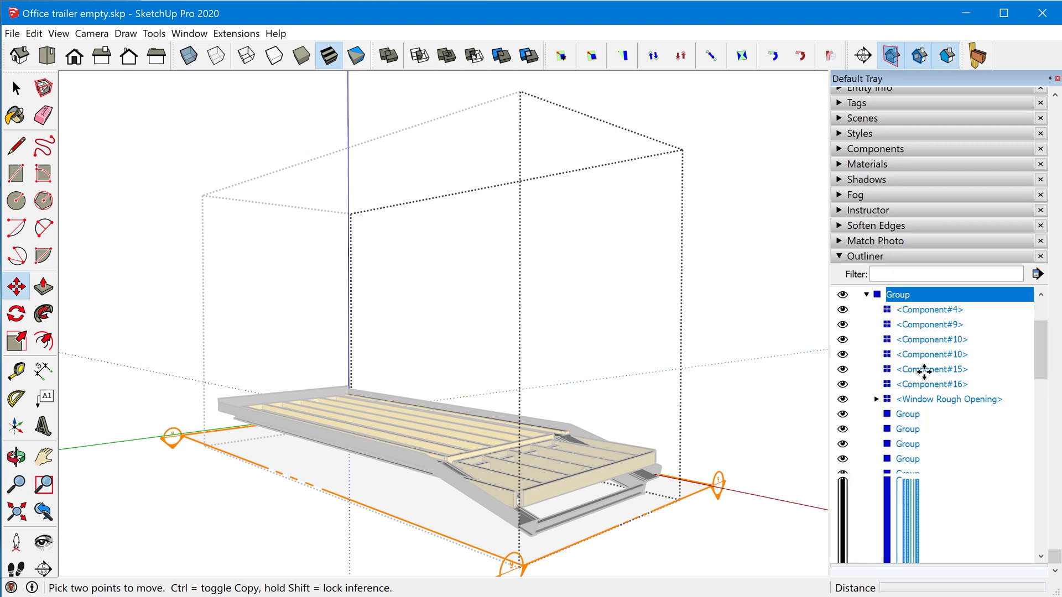
pyautogui.click(867, 295)
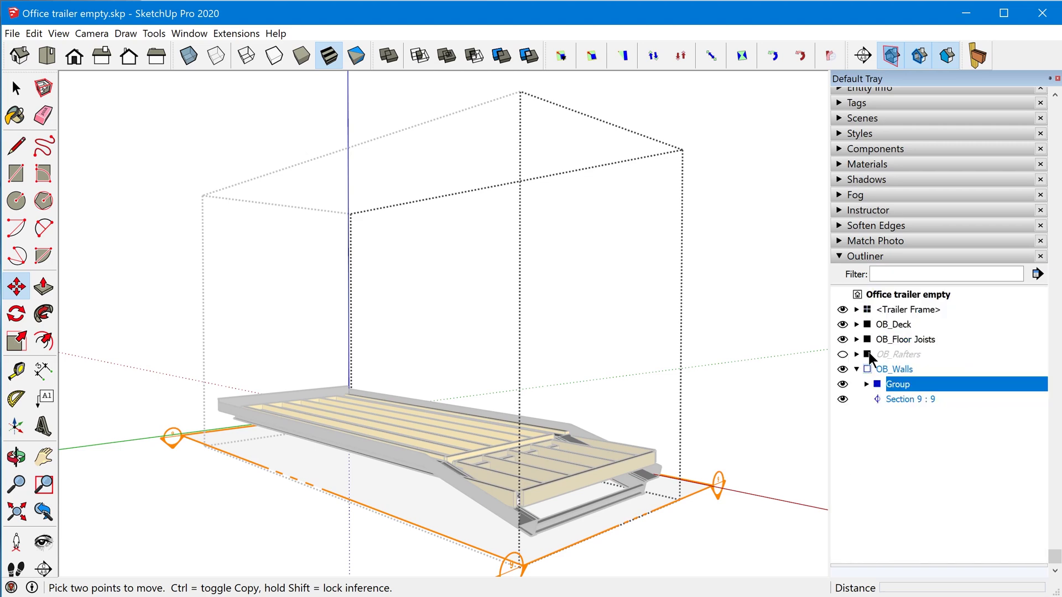
# Exit the OB_Walls group and clear the selection.
pyautogui.click(892, 370)
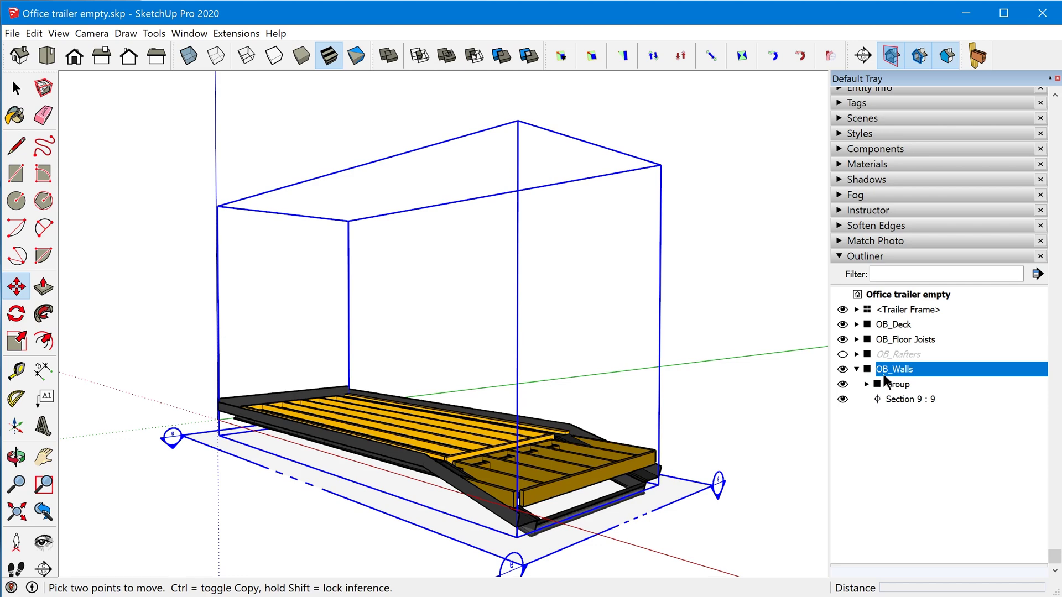
pyautogui.click(789, 336)
pyautogui.press('space')
pyautogui.click(775, 352)
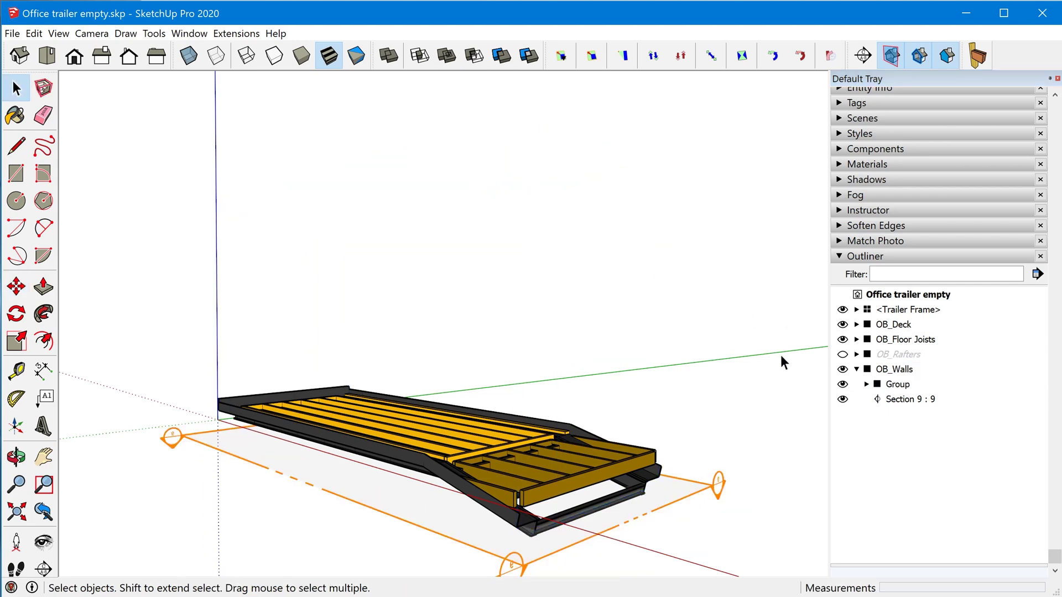
# Inspect the nested wall group and the Section 9 plane inside OB_Walls.
pyautogui.click(897, 385)
pyautogui.click(895, 385)
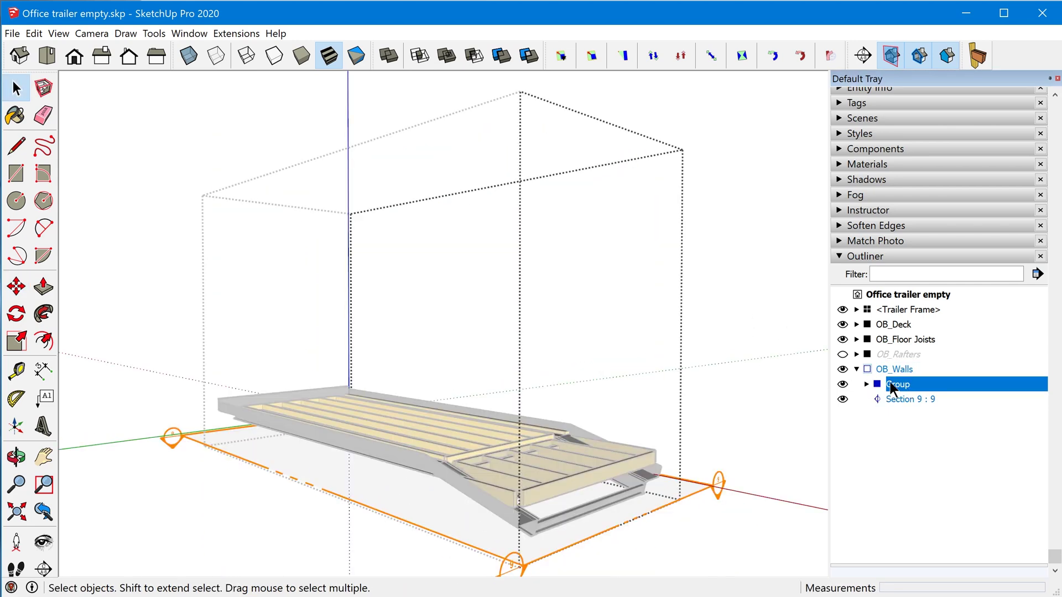
pyautogui.click(898, 401)
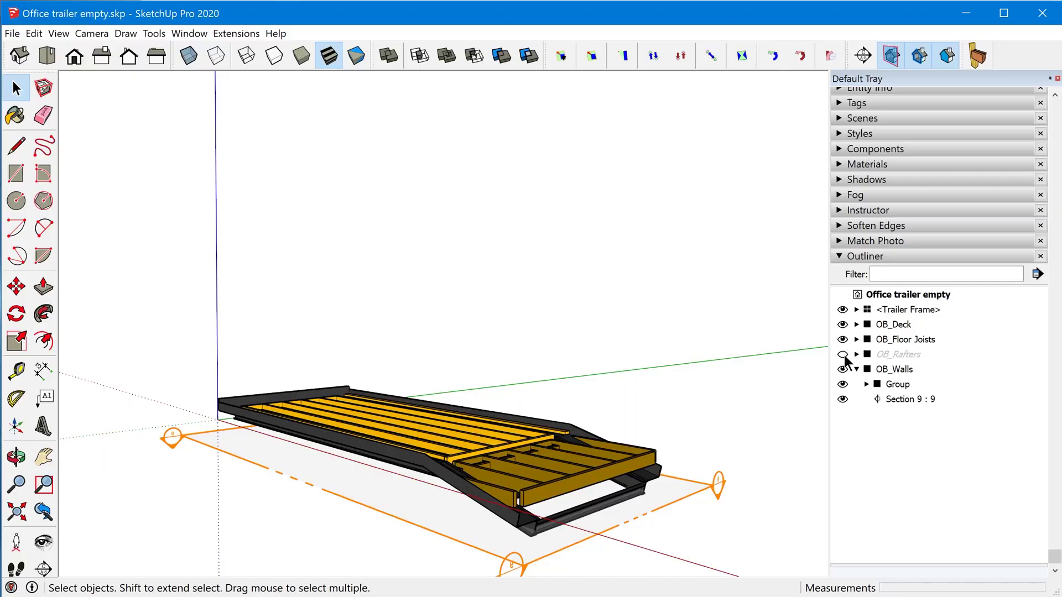
# Unhide OB_Rafters and place a vertical section plane perpendicular to the red axis inside it, named Section 10 with symbol 10.
pyautogui.click(843, 355)
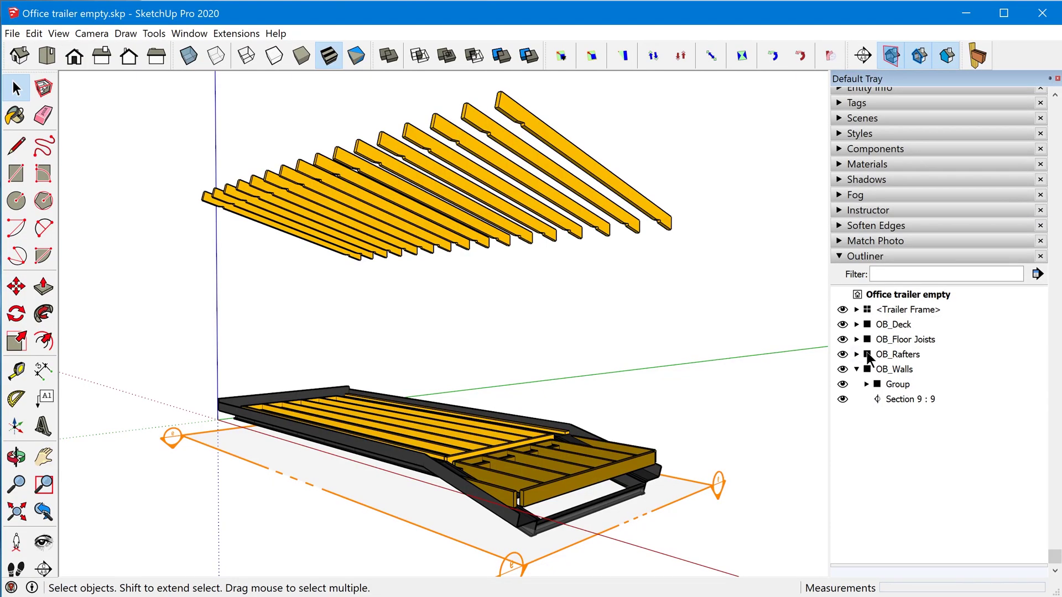
pyautogui.doubleClick(869, 357)
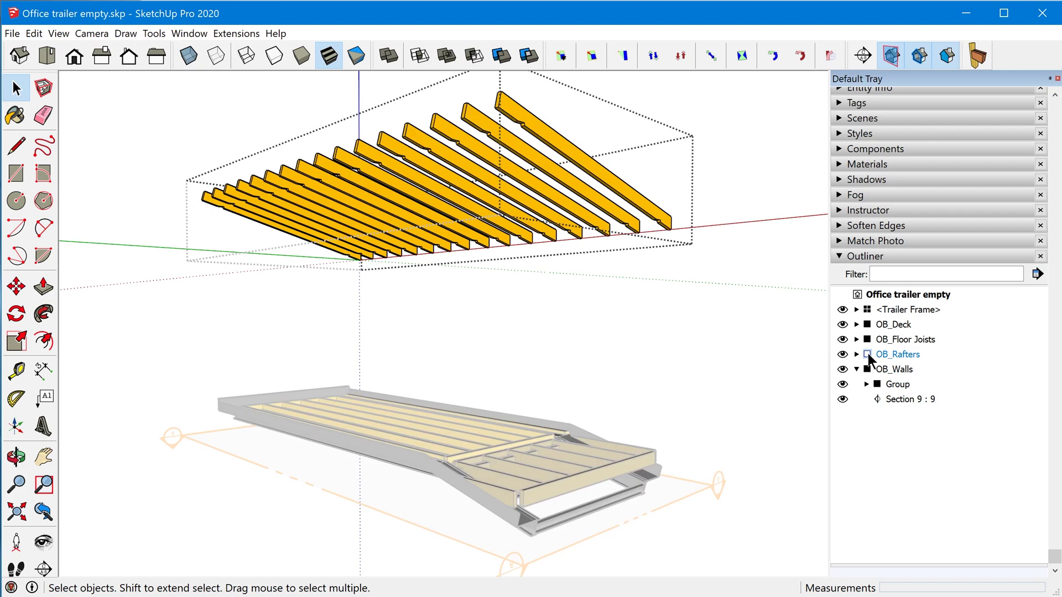
pyautogui.click(862, 55)
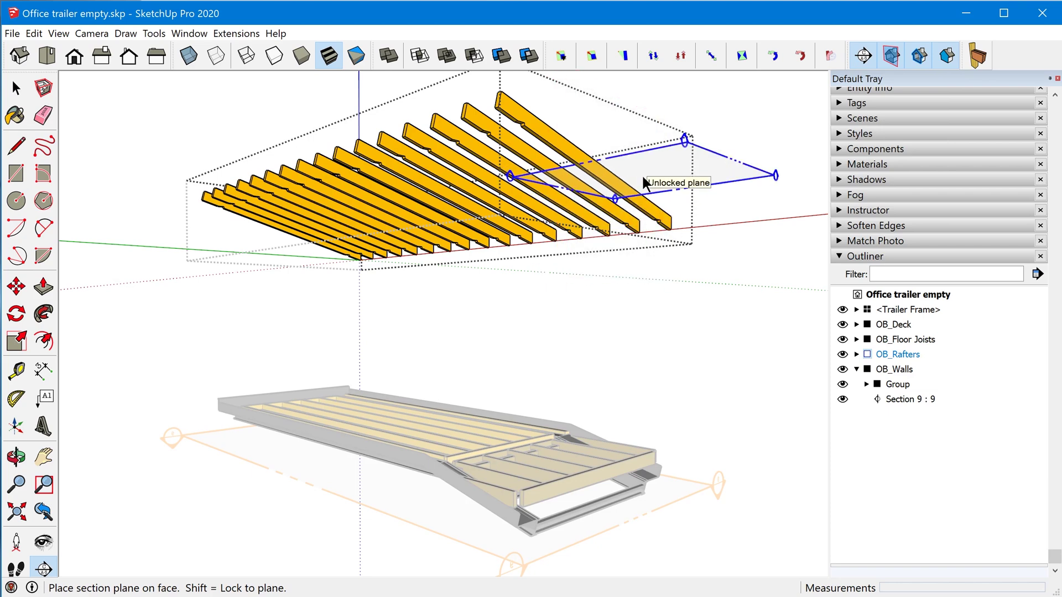
pyautogui.press('shift')
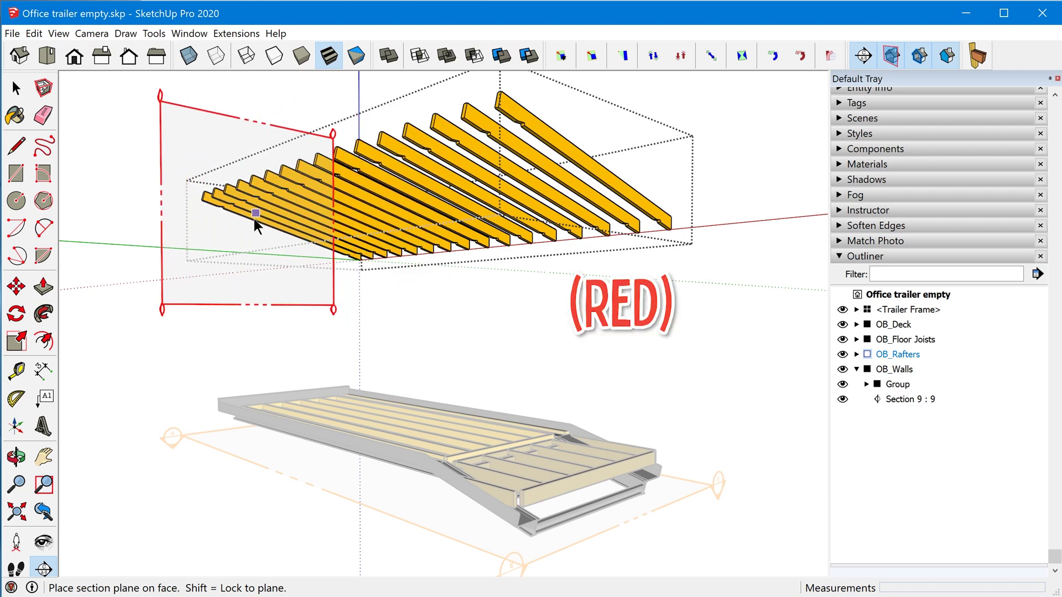
pyautogui.press('shift')
pyautogui.moveTo(377, 197); pyautogui.dragTo(558, 201, button='middle')
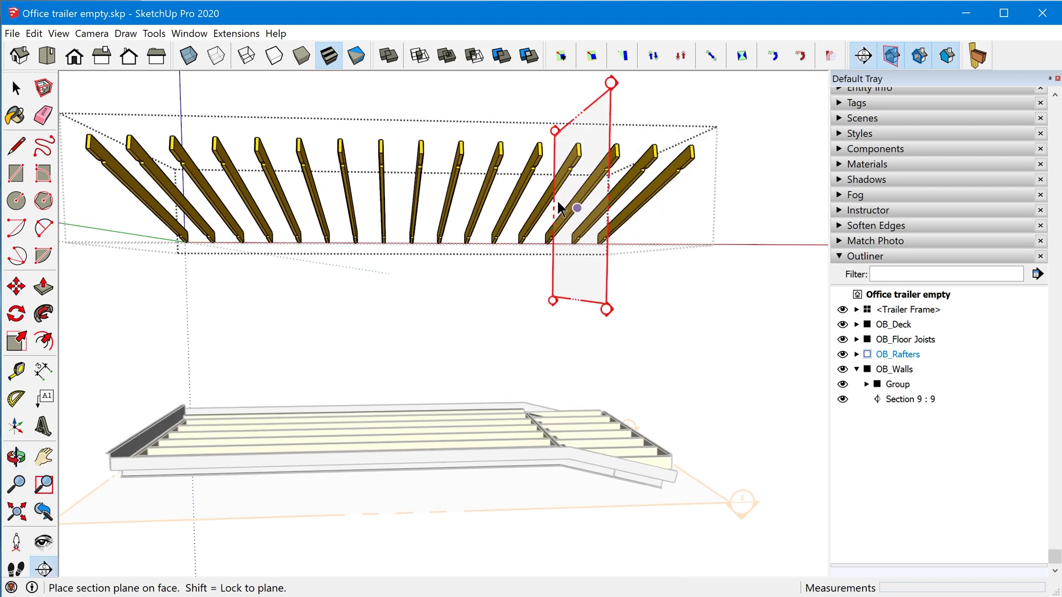
pyautogui.click(477, 198)
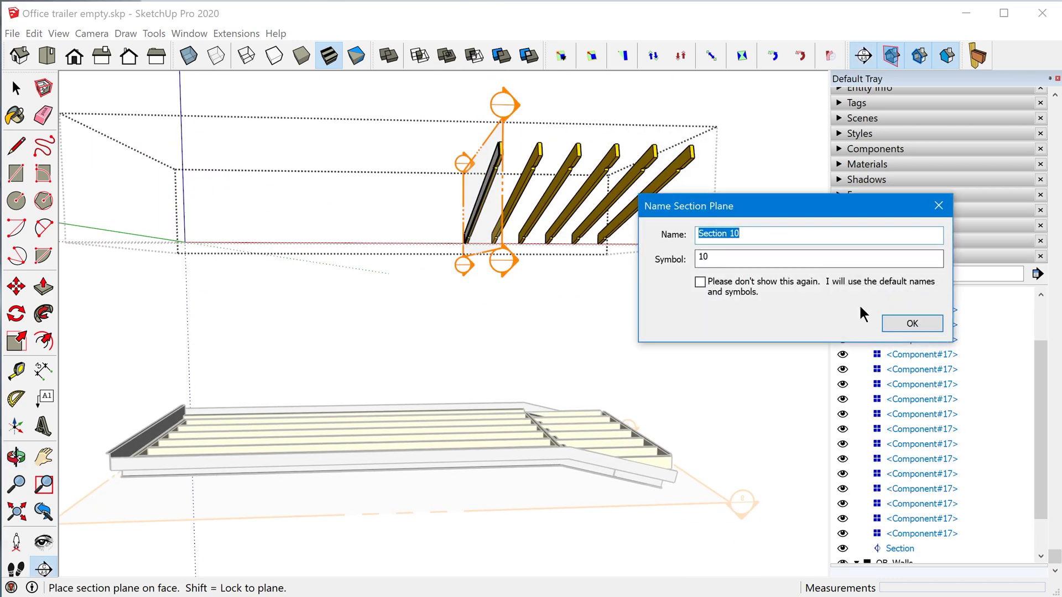
pyautogui.click(912, 323)
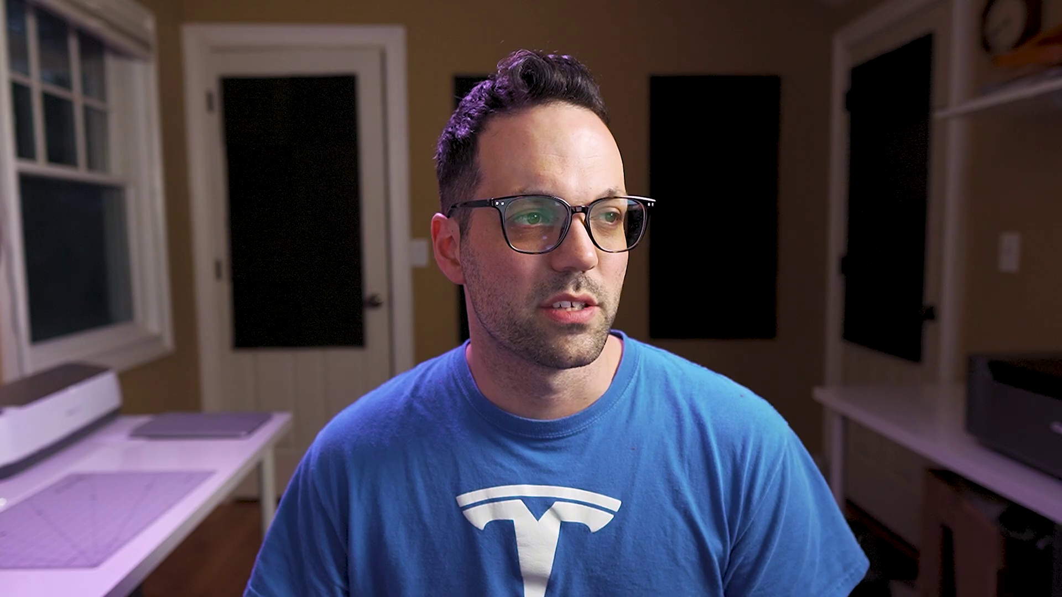
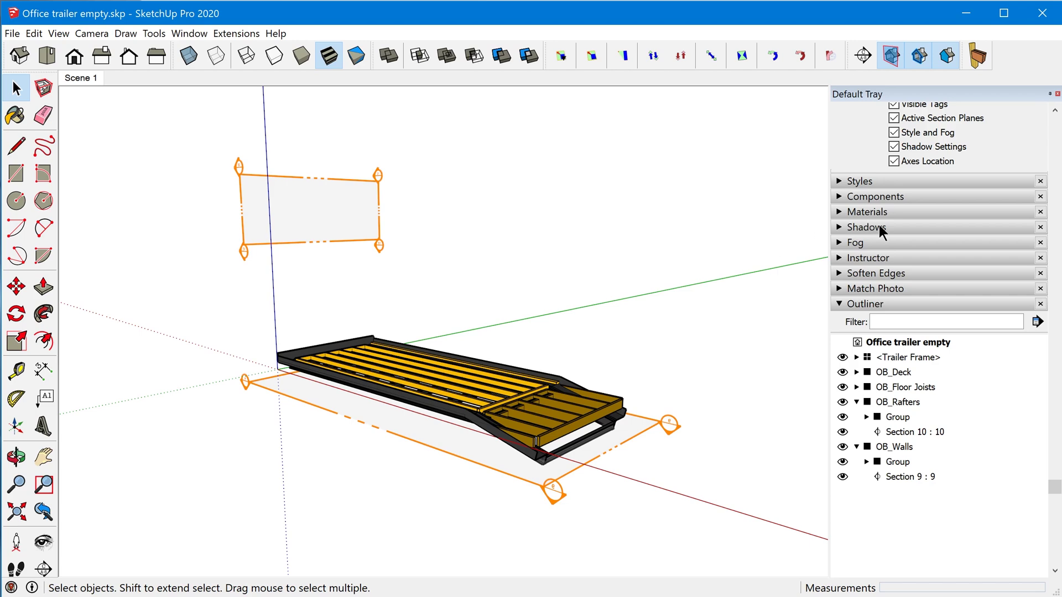
# Turn off the active cut of the Section 9 plane inside OB_Walls and exit the group.
pyautogui.doubleClick(651, 425)
pyautogui.click(650, 425)
pyautogui.rightClick(651, 425)
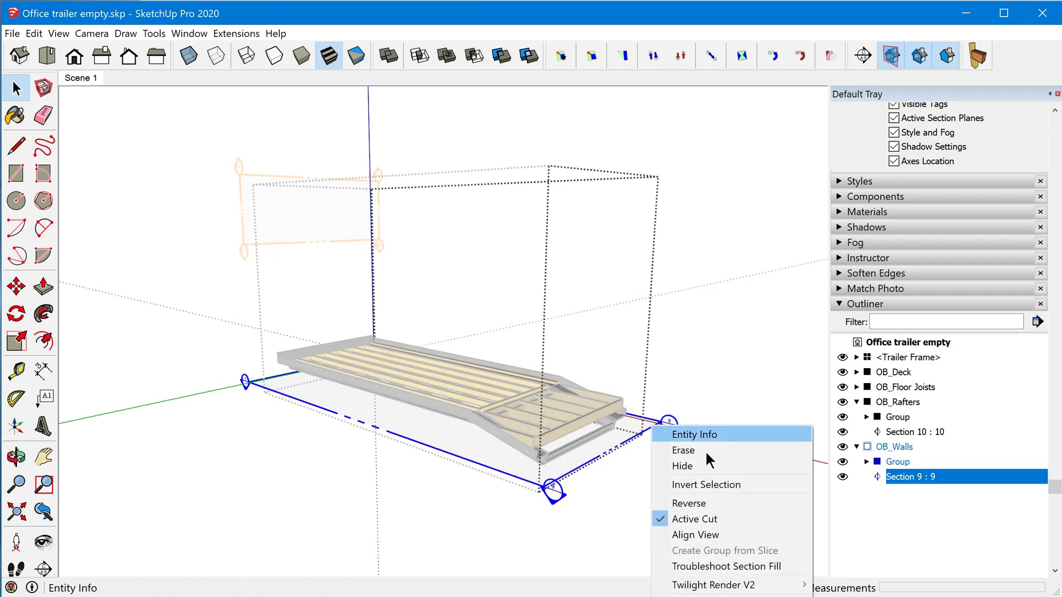
pyautogui.click(725, 519)
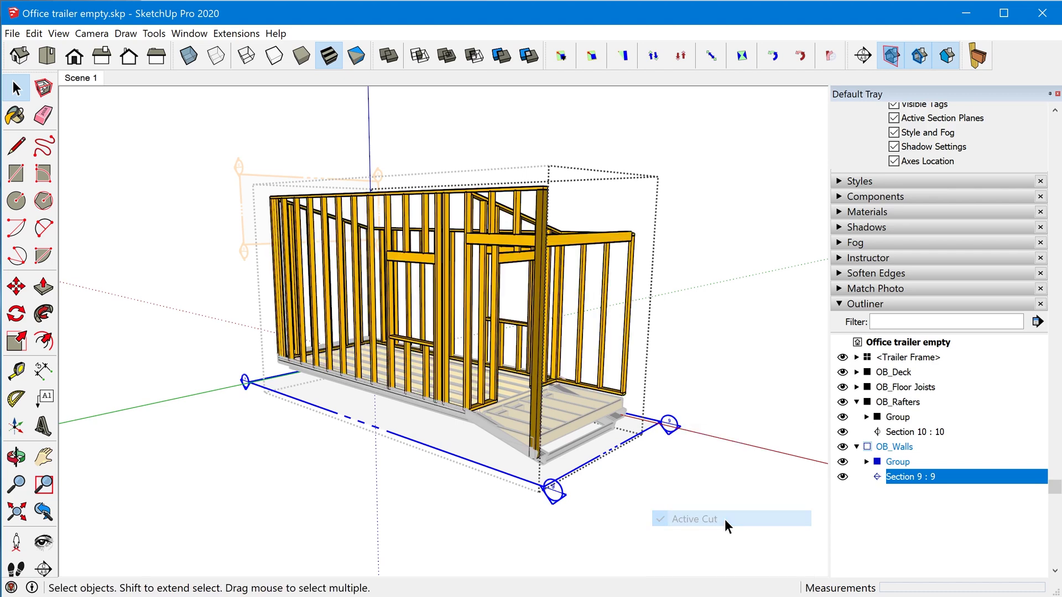
pyautogui.click(697, 454)
# Add Scene 2 with the walls uncut, choosing to do nothing to save the style changes.
pyautogui.scroll(3, 948, 428)
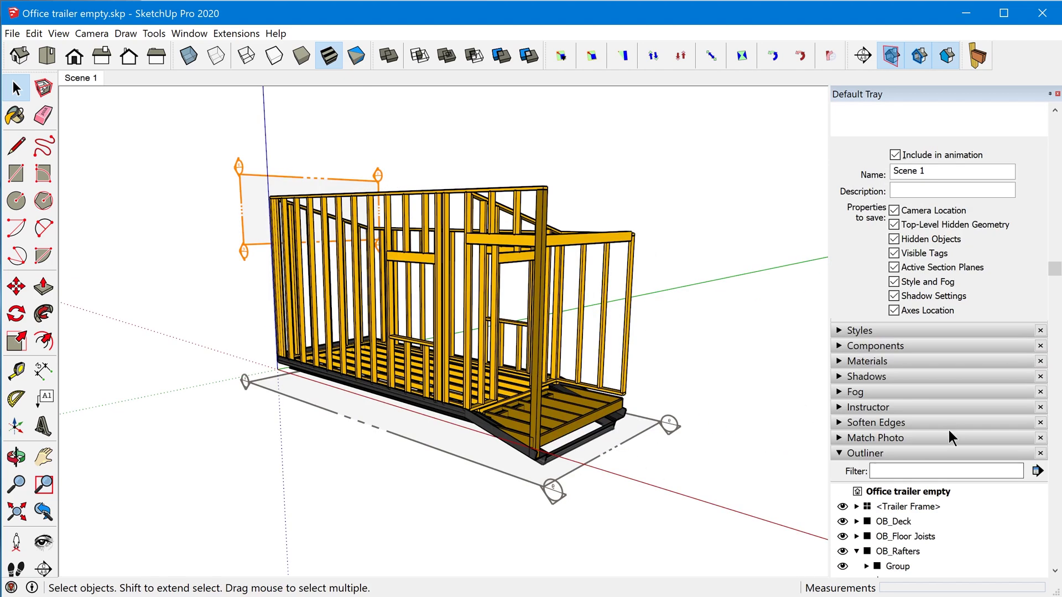
pyautogui.scroll(3, 950, 431)
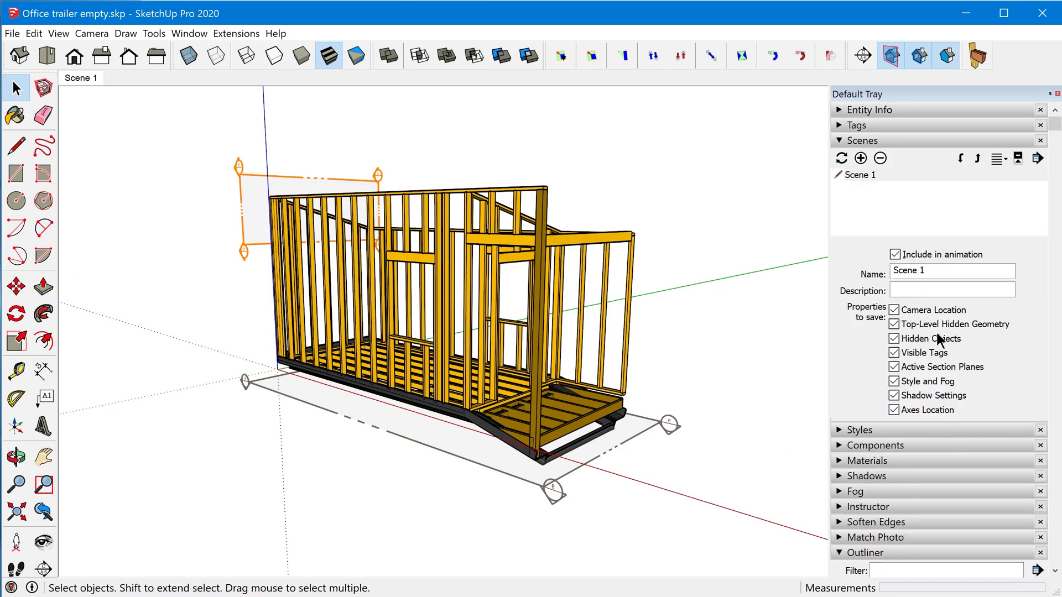
pyautogui.click(861, 159)
pyautogui.click(504, 331)
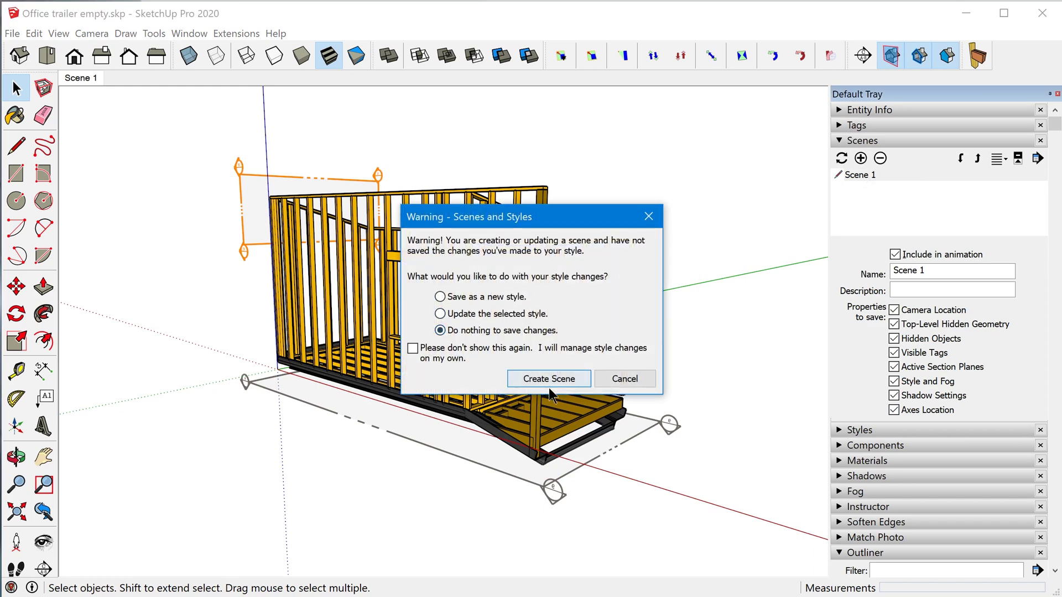
pyautogui.click(549, 380)
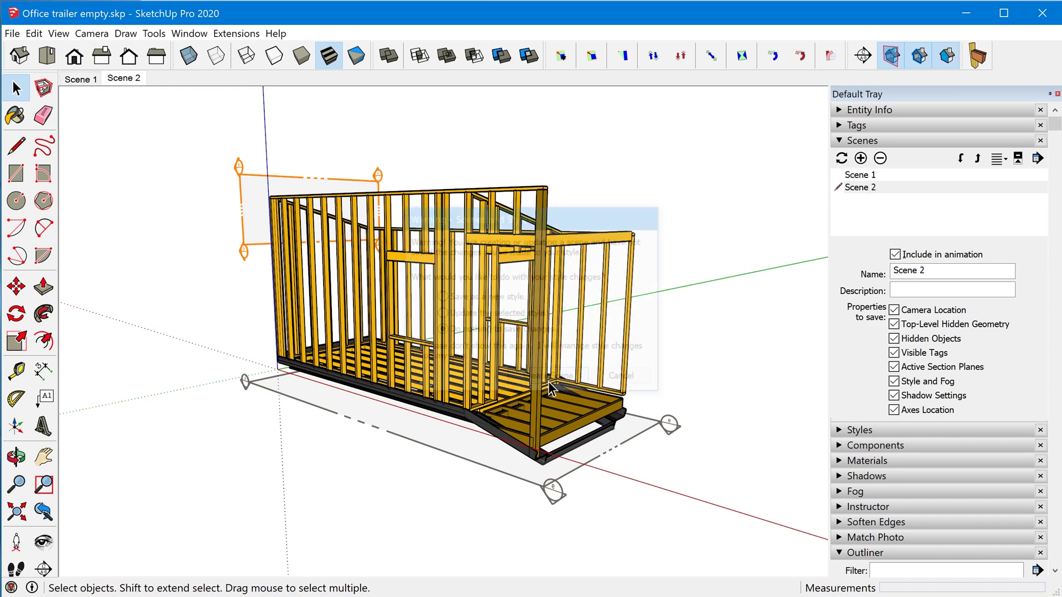
# Turn off the active cut of the Section 10 plane inside OB_Rafters and exit the group.
pyautogui.doubleClick(240, 178)
pyautogui.click(240, 177)
pyautogui.rightClick(240, 177)
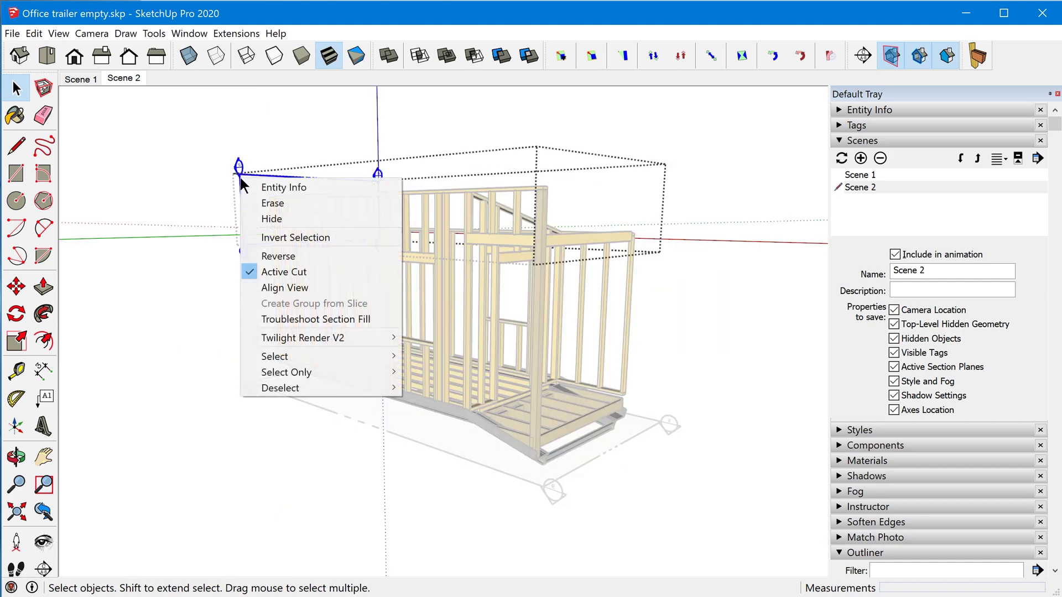
pyautogui.click(280, 270)
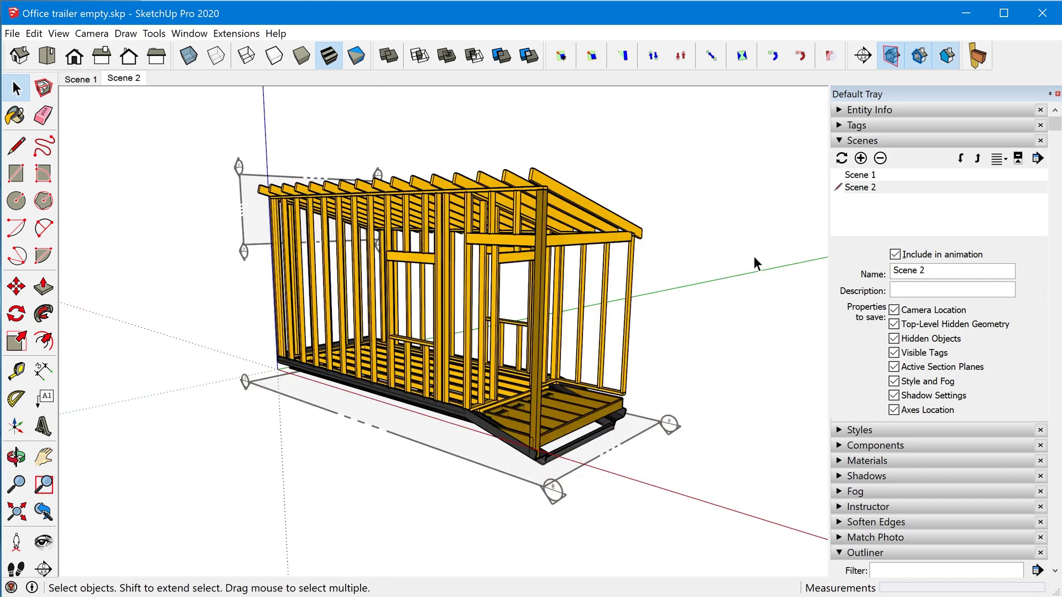
# Add Scene 3 with walls and rafters uncut, choosing to do nothing to save the style changes.
pyautogui.click(861, 158)
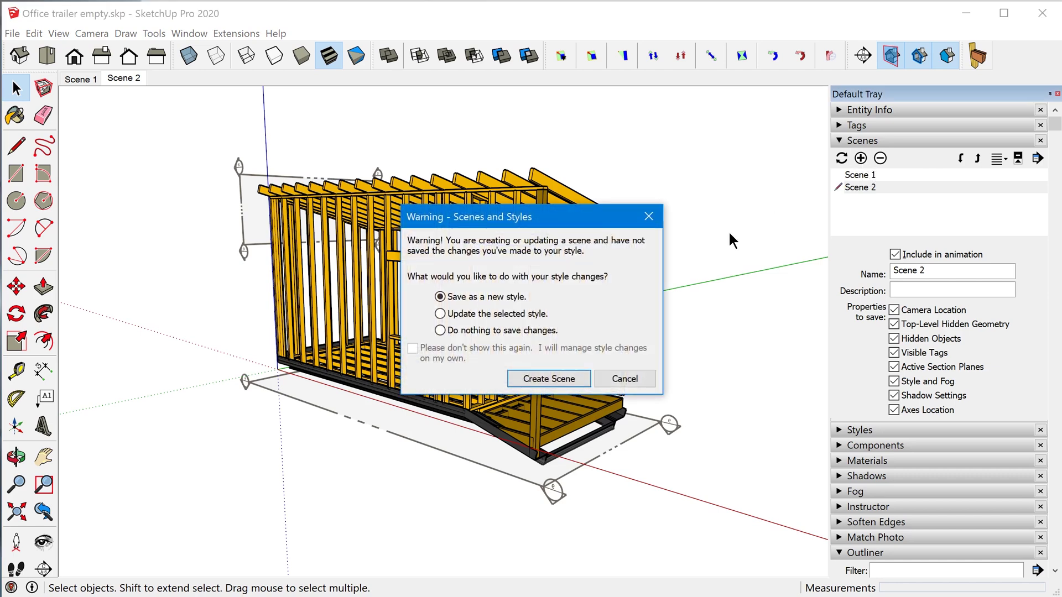
pyautogui.click(547, 331)
pyautogui.click(556, 379)
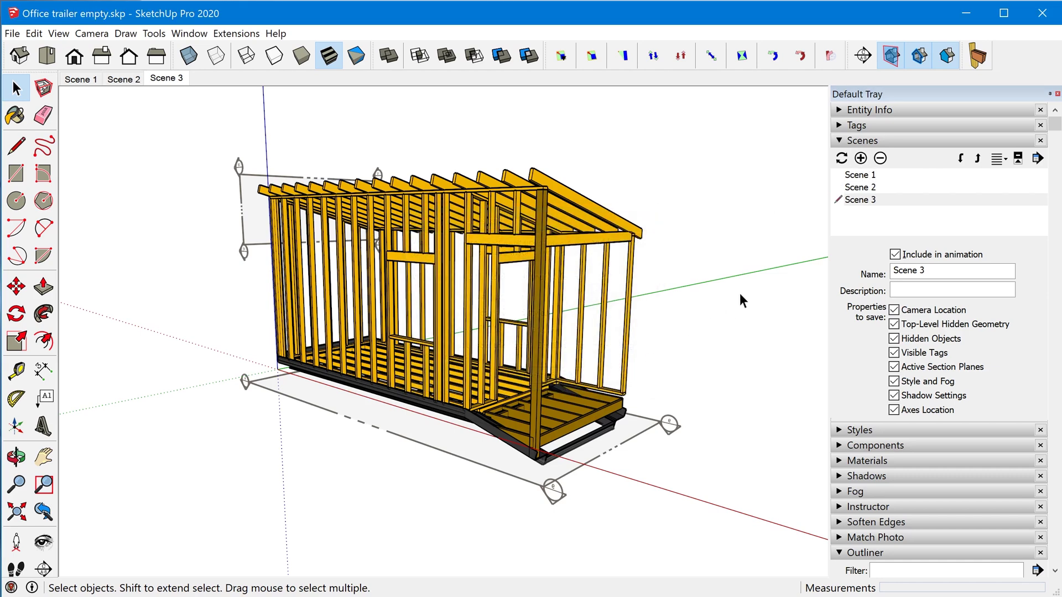
# Activate Scene 1 and review the scene transition and delay settings in the model's animation information.
pyautogui.doubleClick(876, 173)
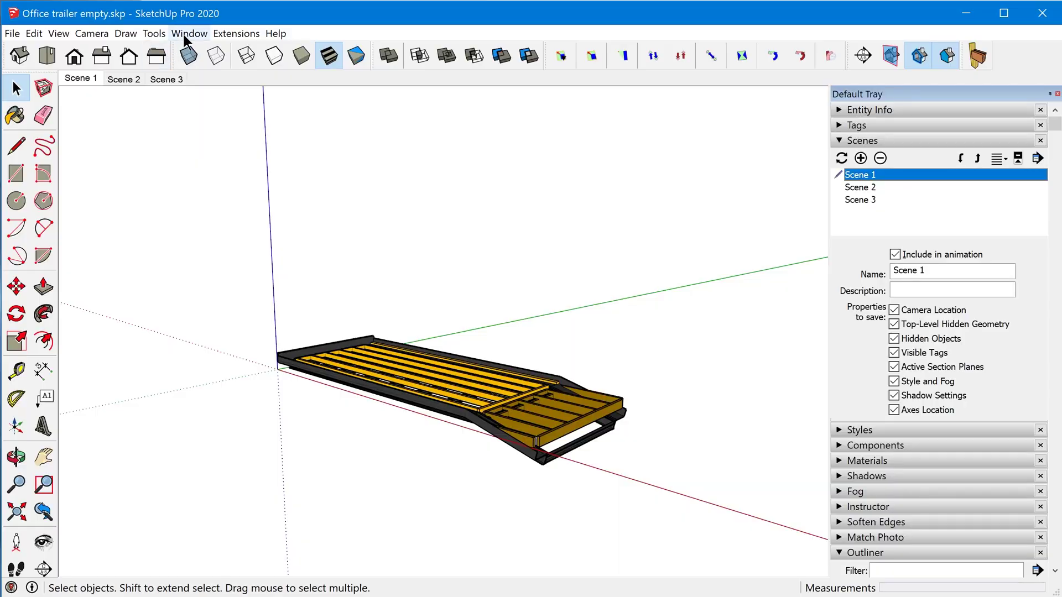
pyautogui.click(185, 34)
pyautogui.click(217, 120)
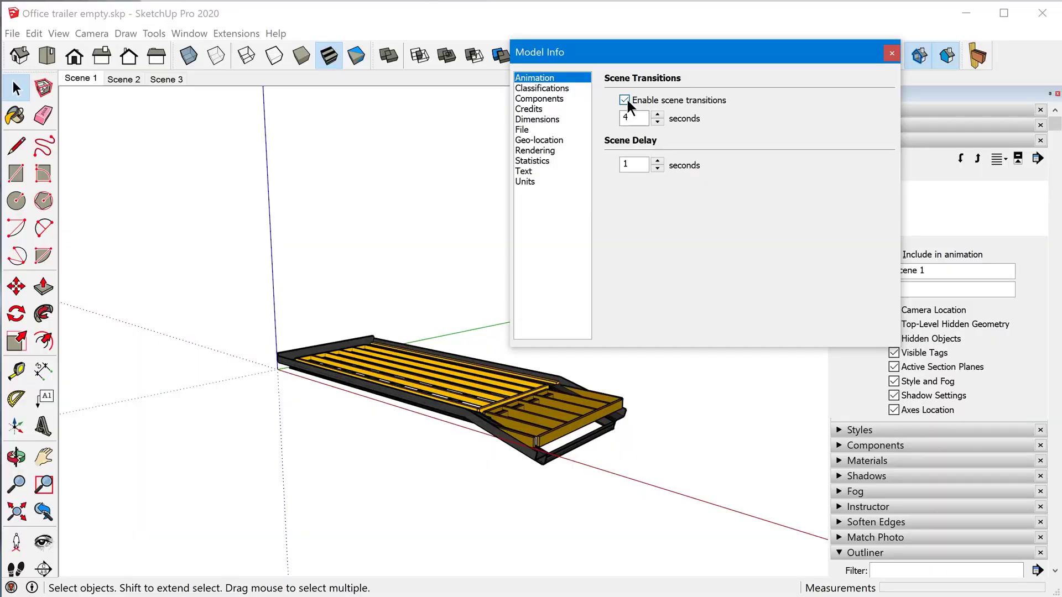
pyautogui.click(892, 54)
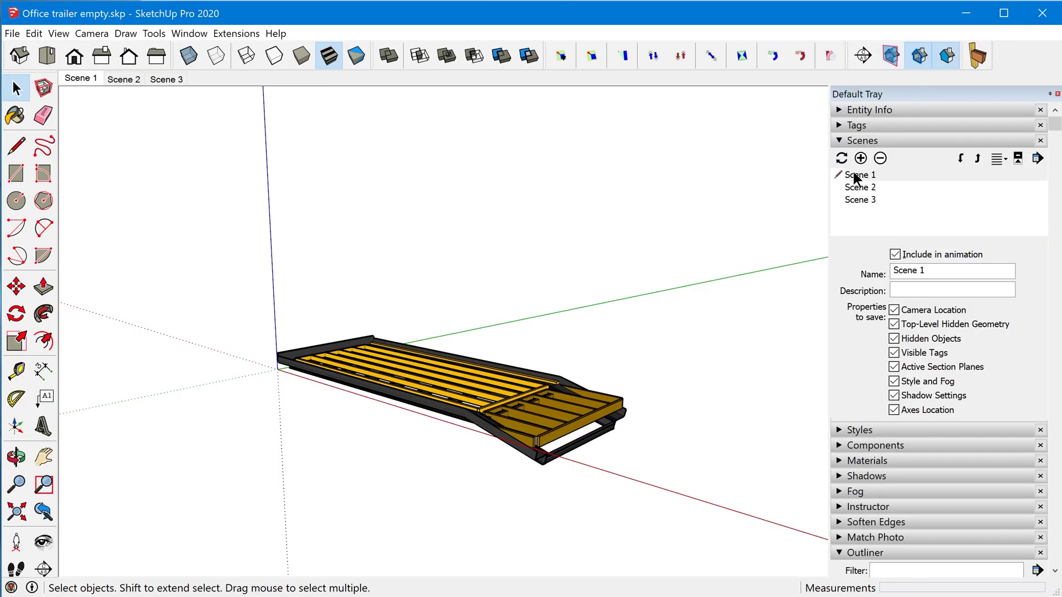
# Check the saved scenes in the scene list, finishing on Scene 1.
pyautogui.click(858, 187)
pyautogui.click(867, 201)
pyautogui.click(865, 187)
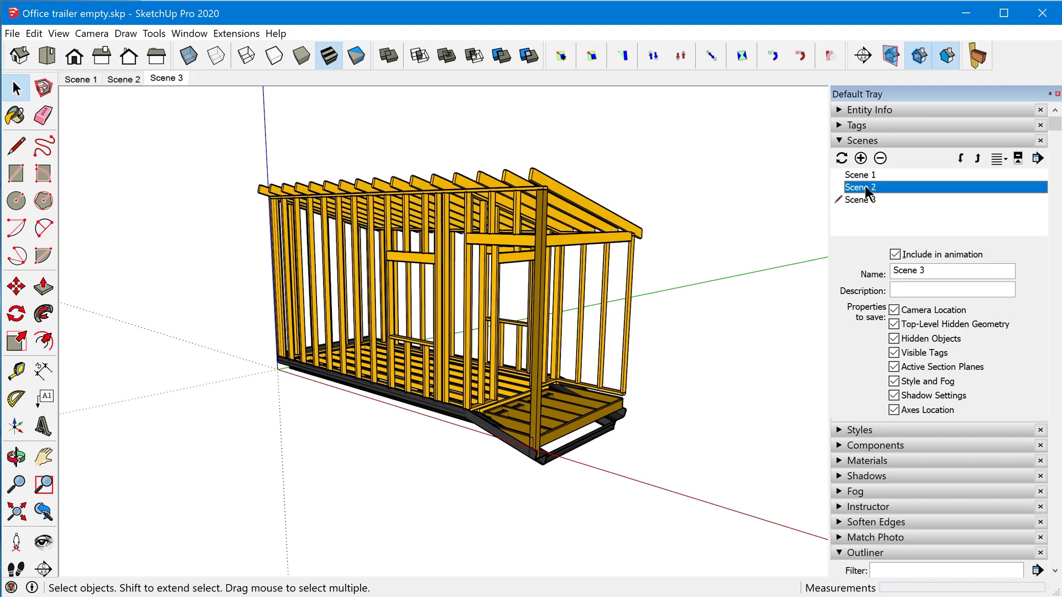
pyautogui.click(863, 175)
# Recheck the transition and delay times in the model's animation settings.
pyautogui.click(189, 33)
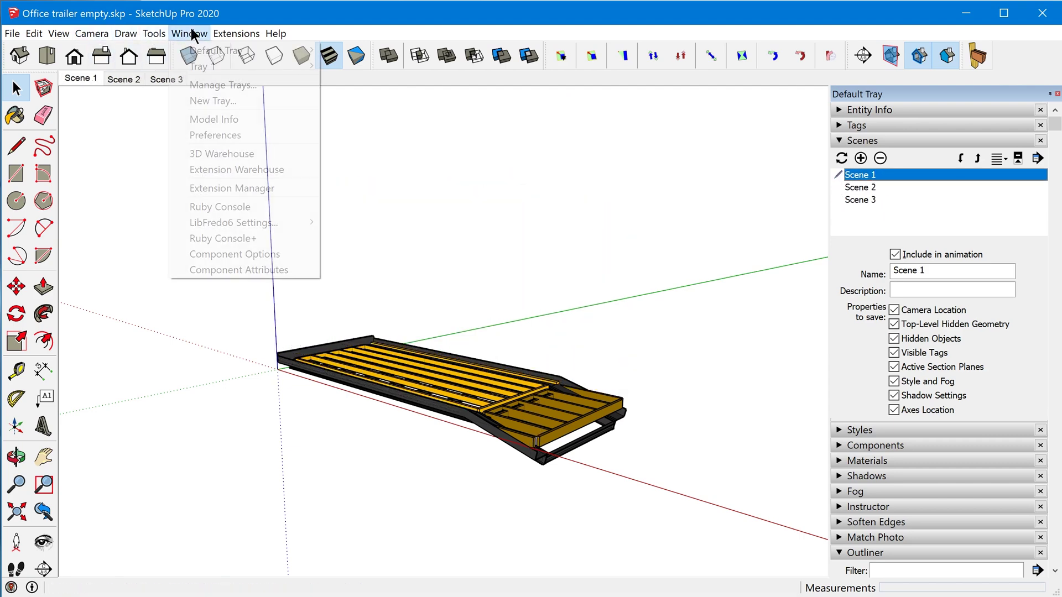
pyautogui.click(242, 118)
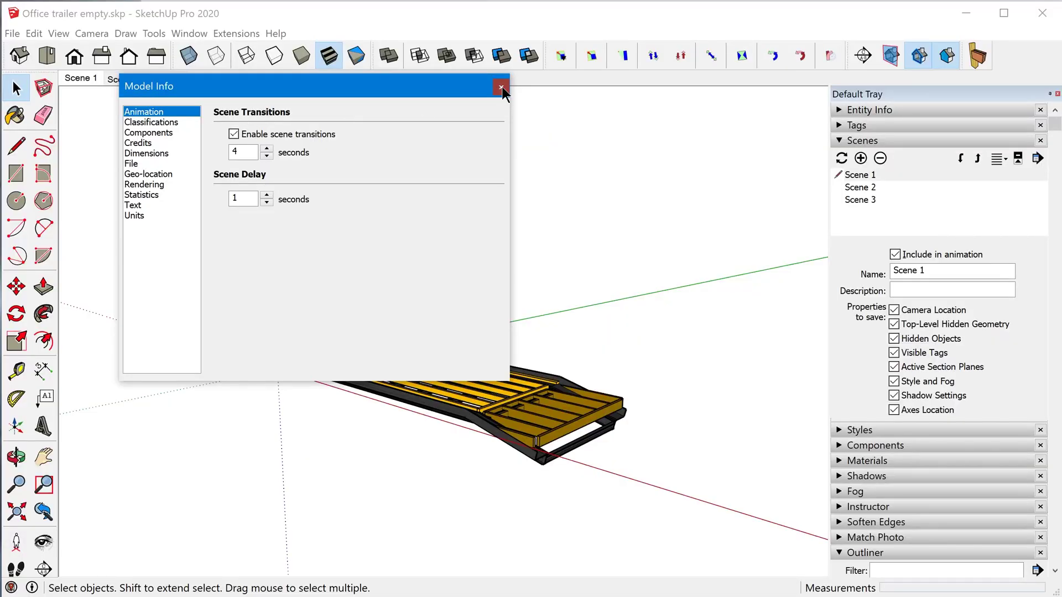
pyautogui.click(501, 87)
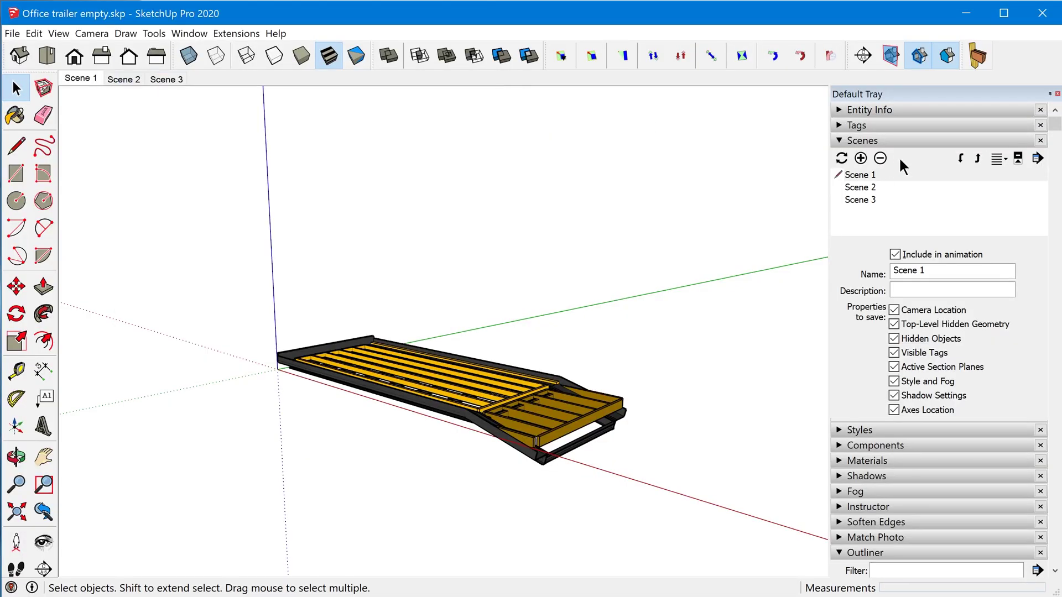
# Preview the section-cut animation by going from Scene 1 through Scene 2 to Scene 3.
pyautogui.click(867, 176)
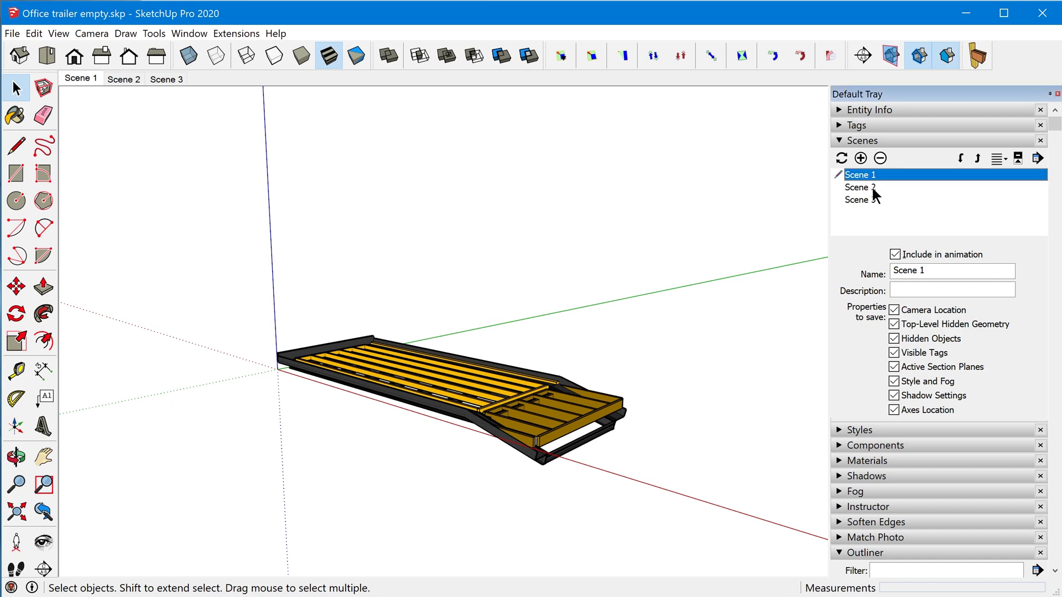
pyautogui.doubleClick(872, 186)
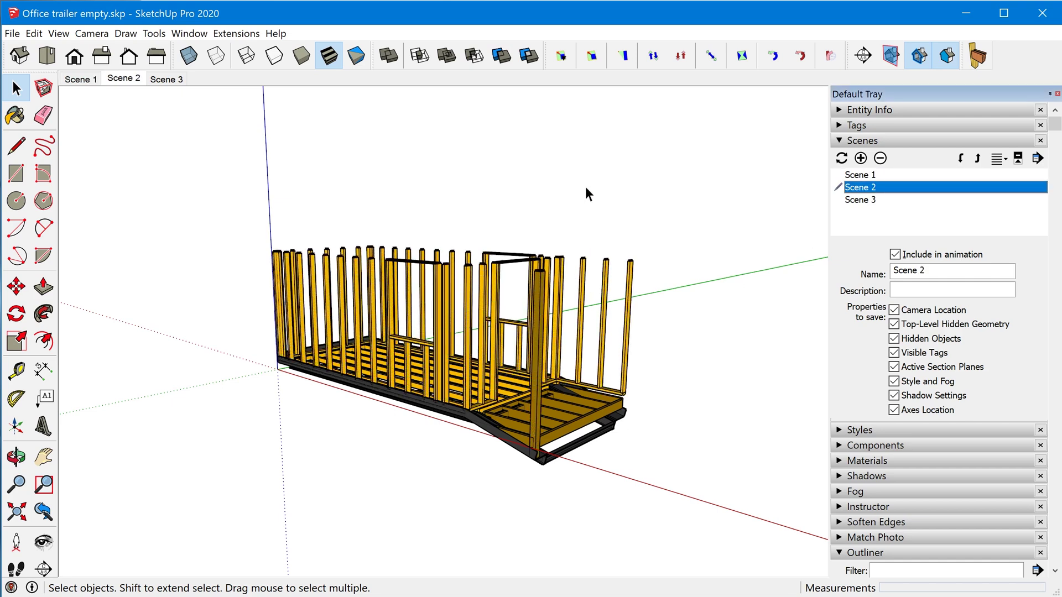
pyautogui.doubleClick(875, 198)
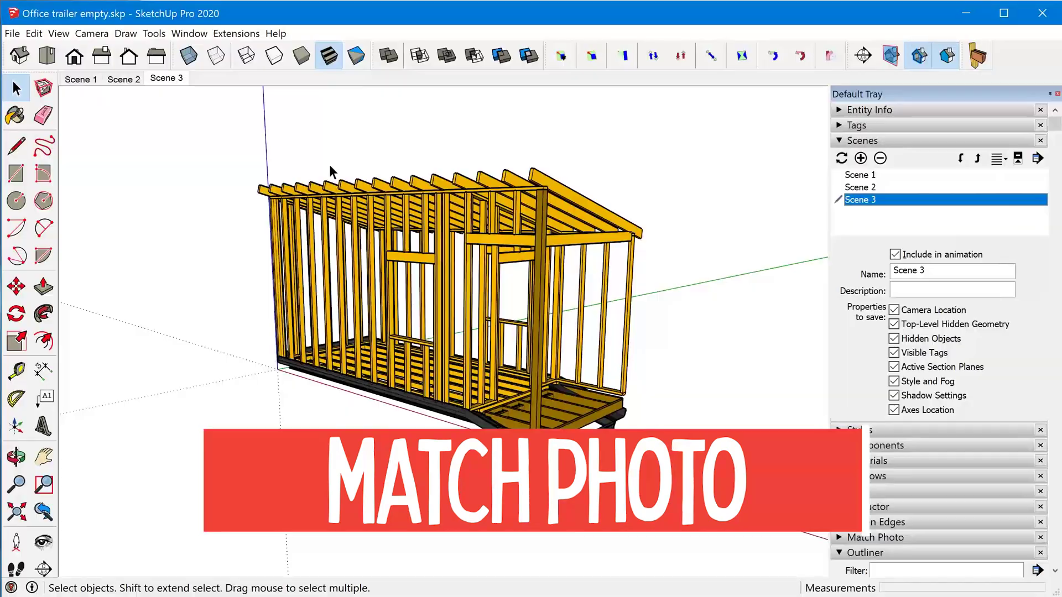
# Match a new photo using the still MASTER SEQUENCE.00_00_59_23.Still001 and place the origin on the near side of the trailer frame.
pyautogui.click(91, 33)
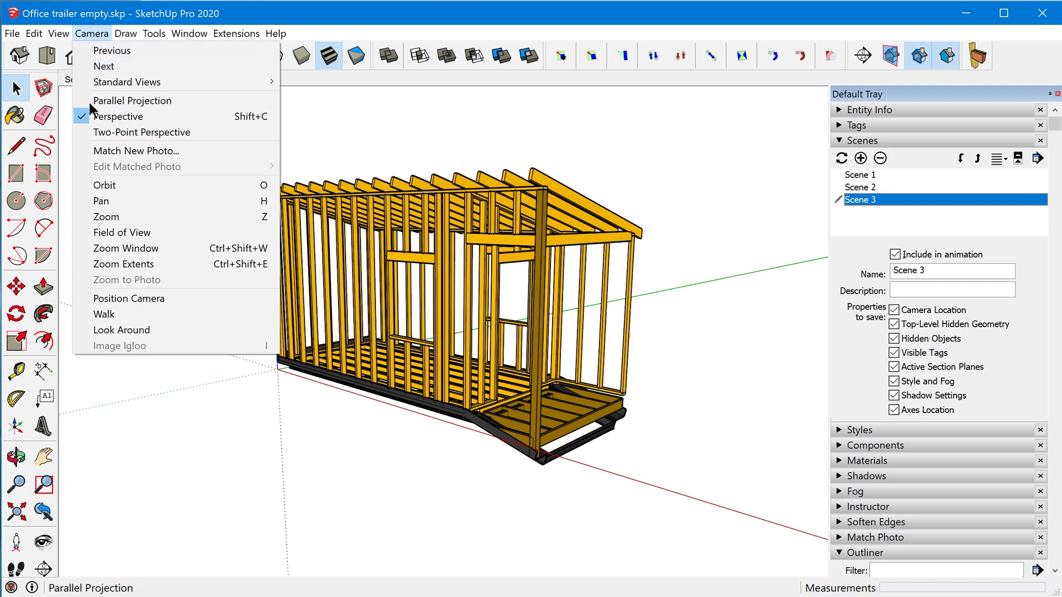
pyautogui.click(149, 151)
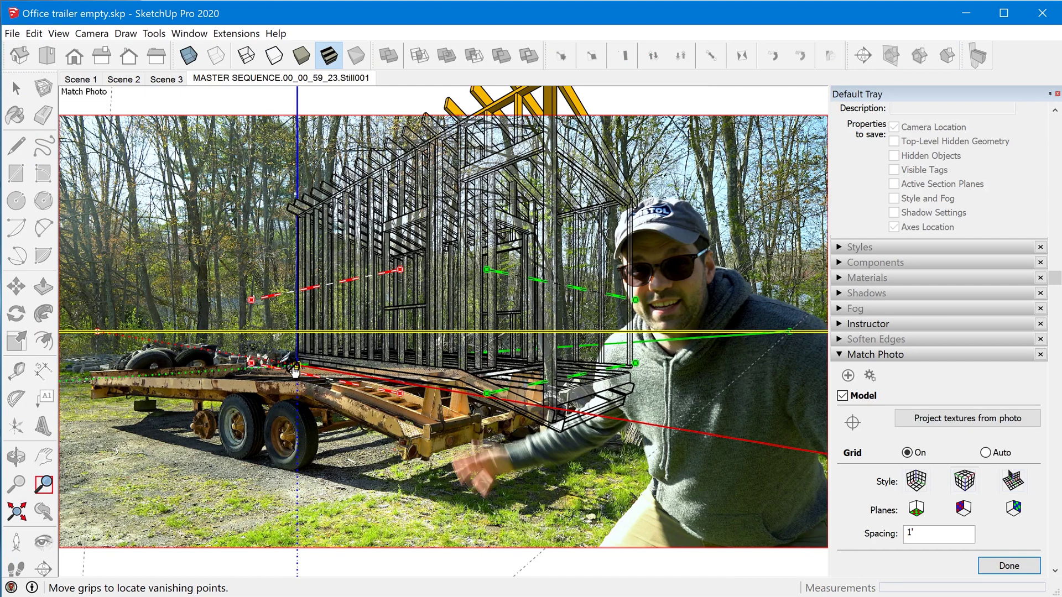
pyautogui.moveTo(294, 367); pyautogui.dragTo(189, 387)
# Align the two red vanishing-point bars with the near and far long edges of the trailer in the photo.
pyautogui.moveTo(284, 372); pyautogui.dragTo(105, 412)
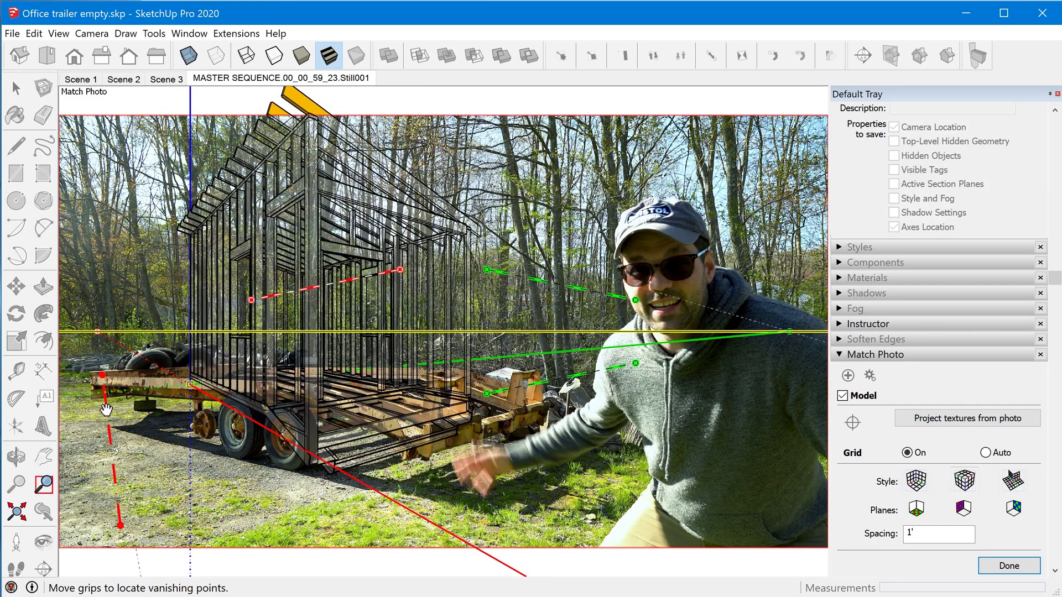
pyautogui.moveTo(119, 532); pyautogui.dragTo(330, 384)
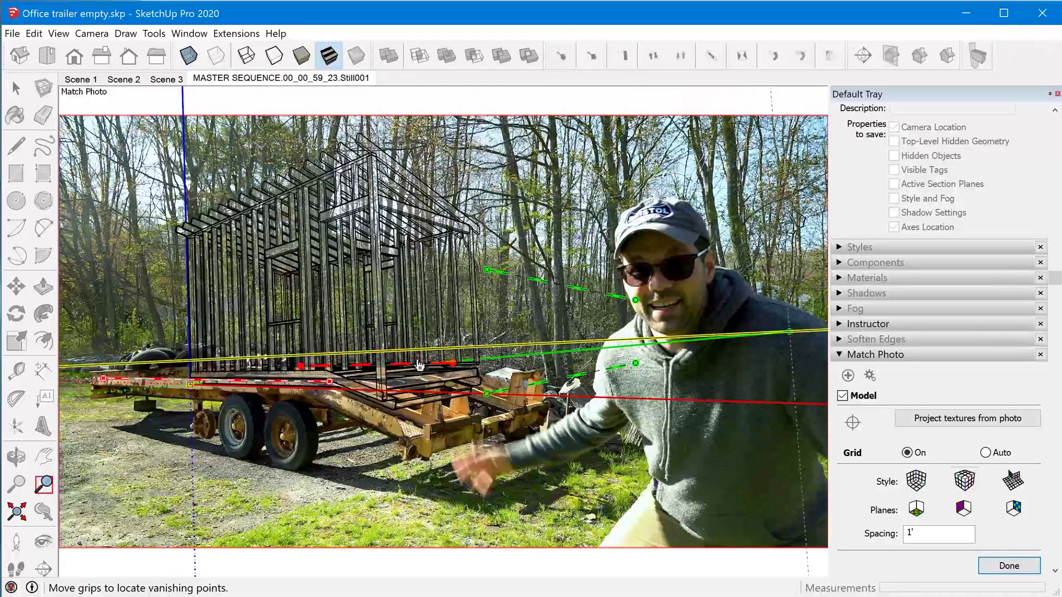
pyautogui.moveTo(453, 364); pyautogui.dragTo(458, 361)
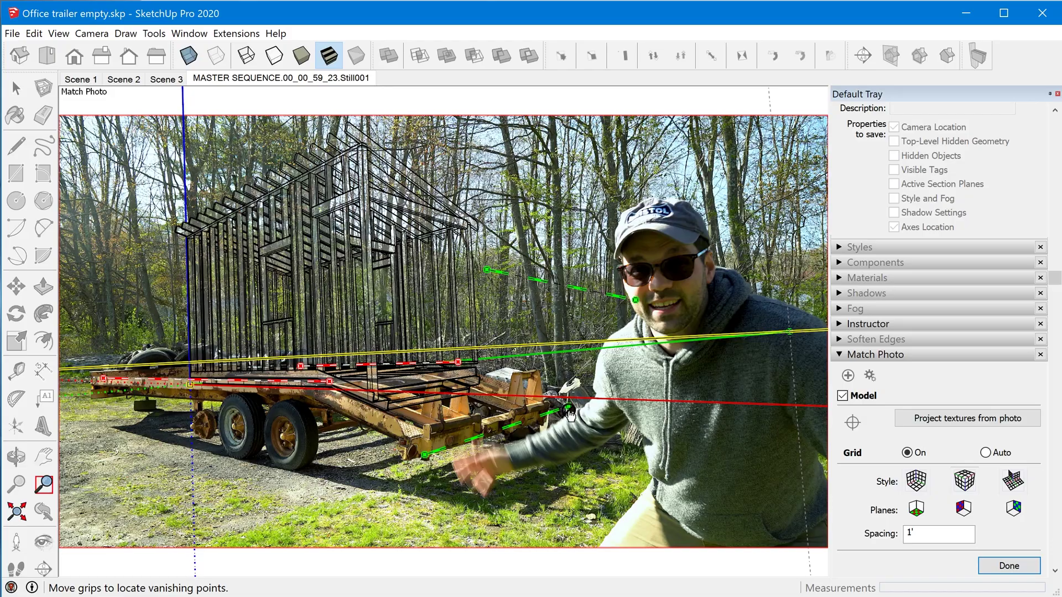
# Align the green vanishing-point bars with the short edges of the trailer in the photo and finish the photo match.
pyautogui.moveTo(566, 410); pyautogui.dragTo(560, 421)
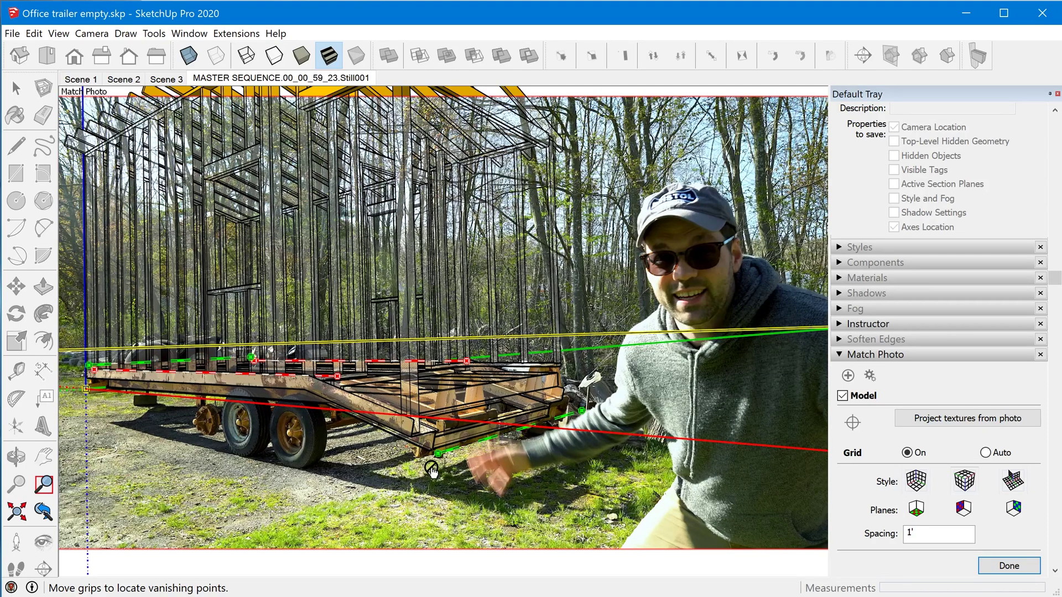
pyautogui.moveTo(432, 468); pyautogui.dragTo(431, 423)
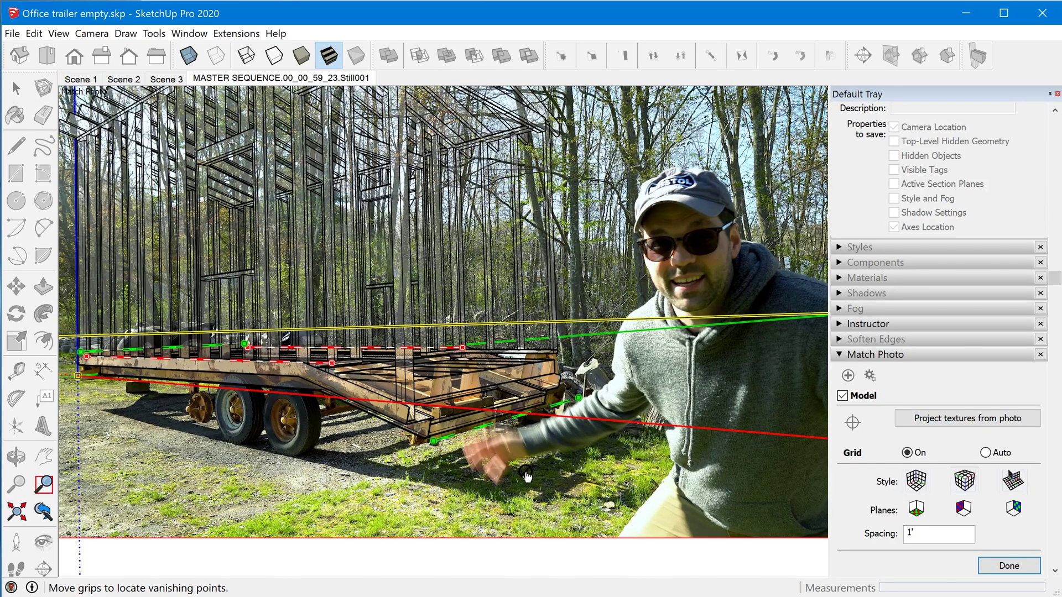
pyautogui.click(1009, 566)
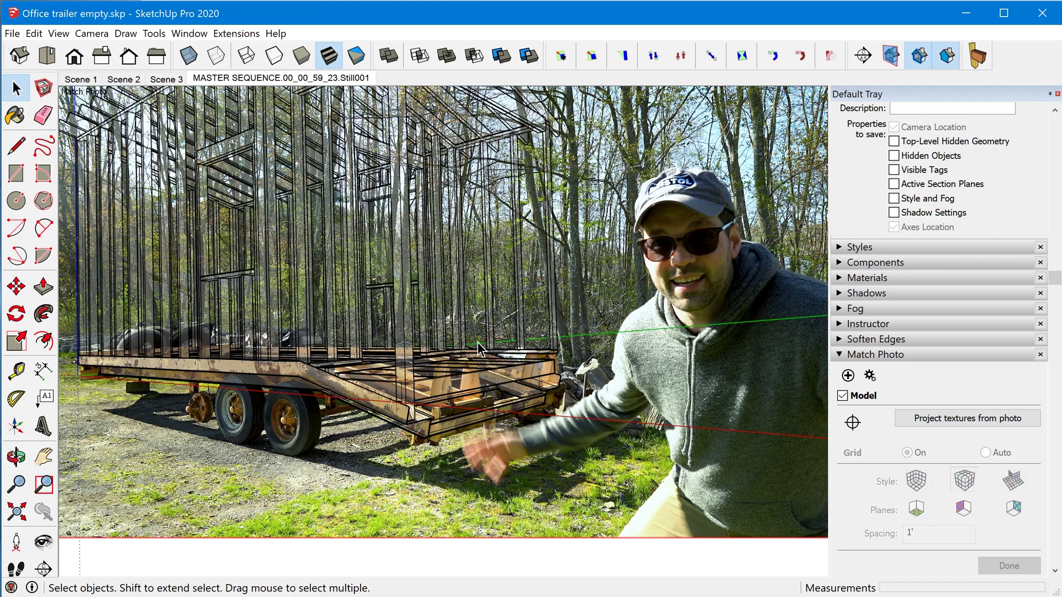
# Turn off the Match Photo foreground photo in the style's modeling settings.
pyautogui.click(842, 354)
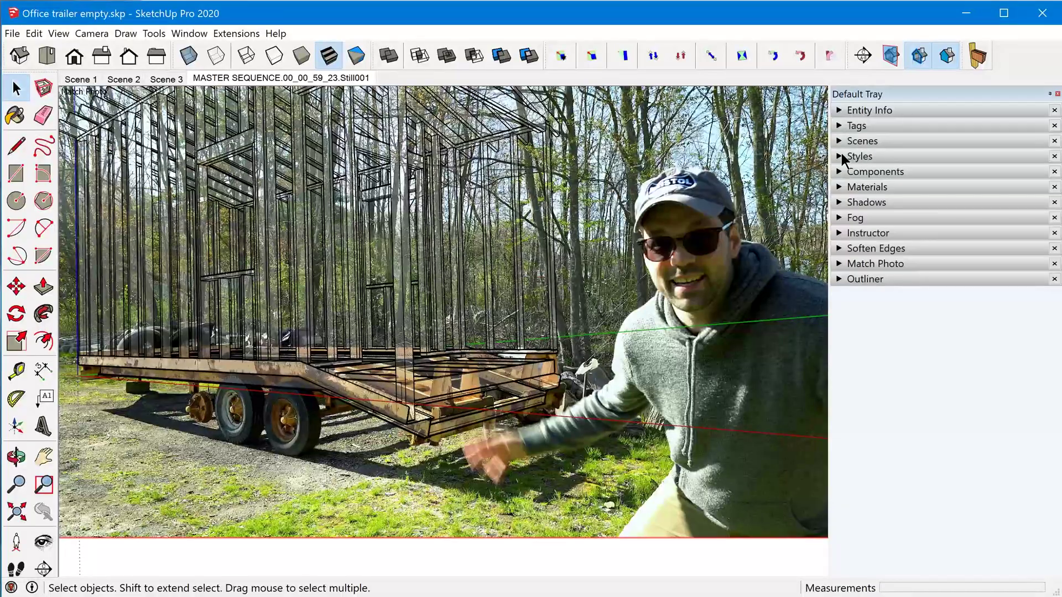
pyautogui.click(841, 157)
pyautogui.scroll(-2, 908, 437)
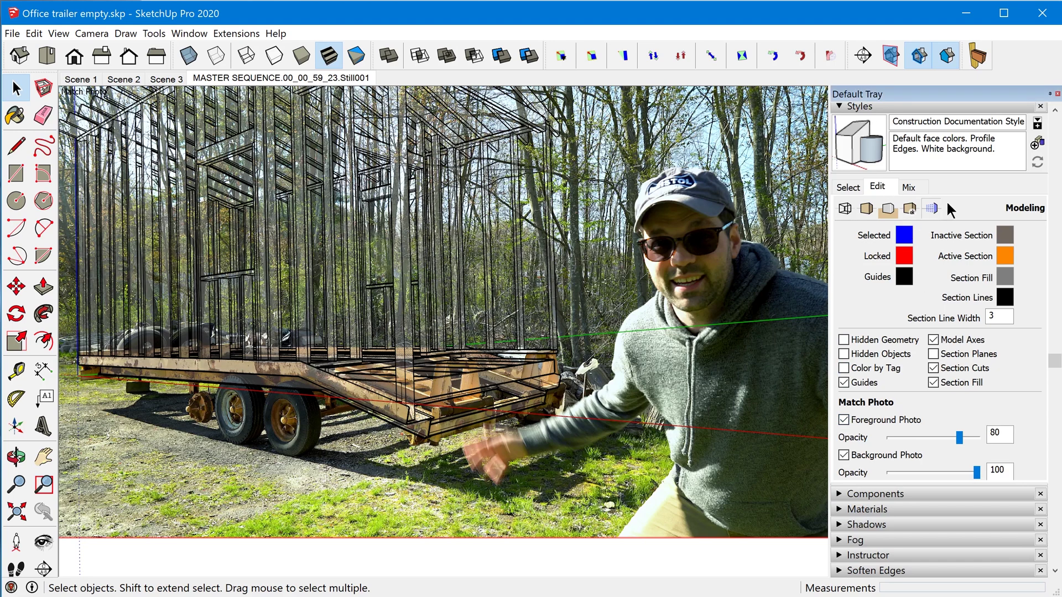
pyautogui.click(844, 421)
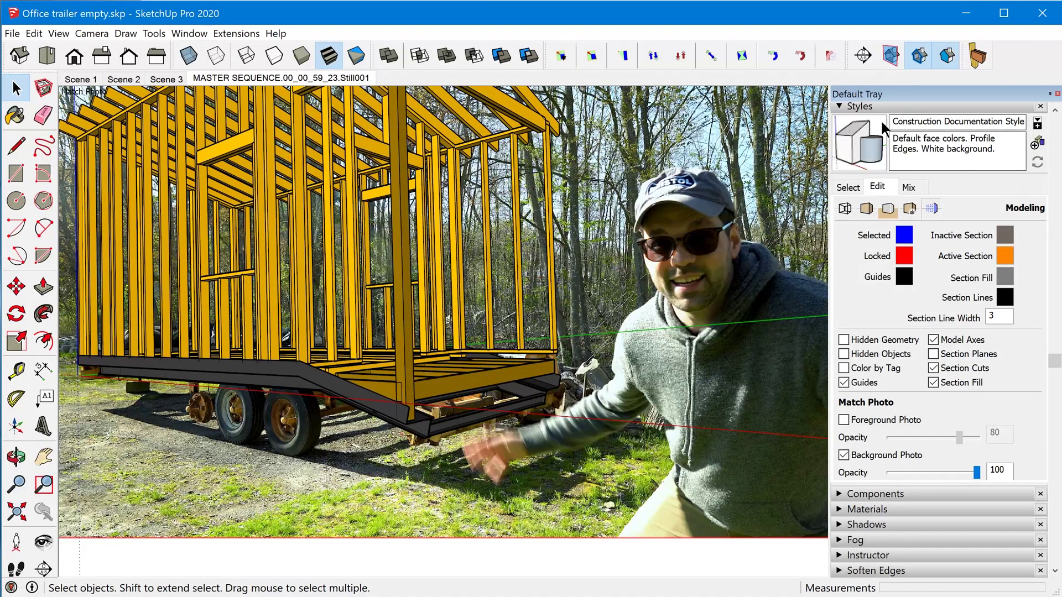
pyautogui.click(842, 107)
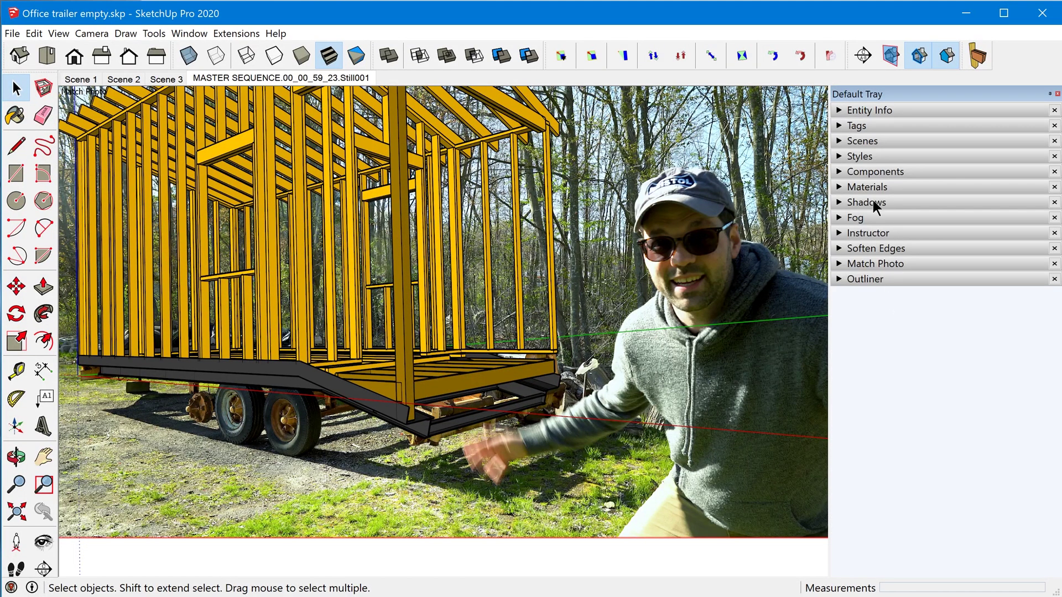
# Delete Scene 1, Scene 2 and Scene 3, keeping only the matched-photo scene.
pyautogui.click(841, 142)
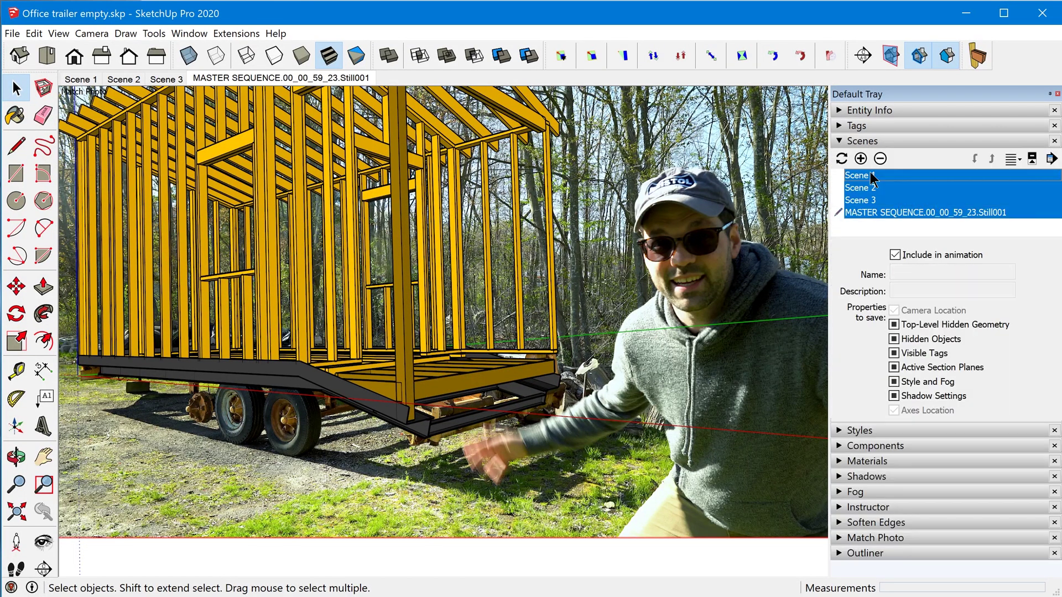
pyautogui.click(871, 200)
pyautogui.keyDown('shift'); pyautogui.click(874, 176); pyautogui.keyUp('shift')
pyautogui.click(880, 158)
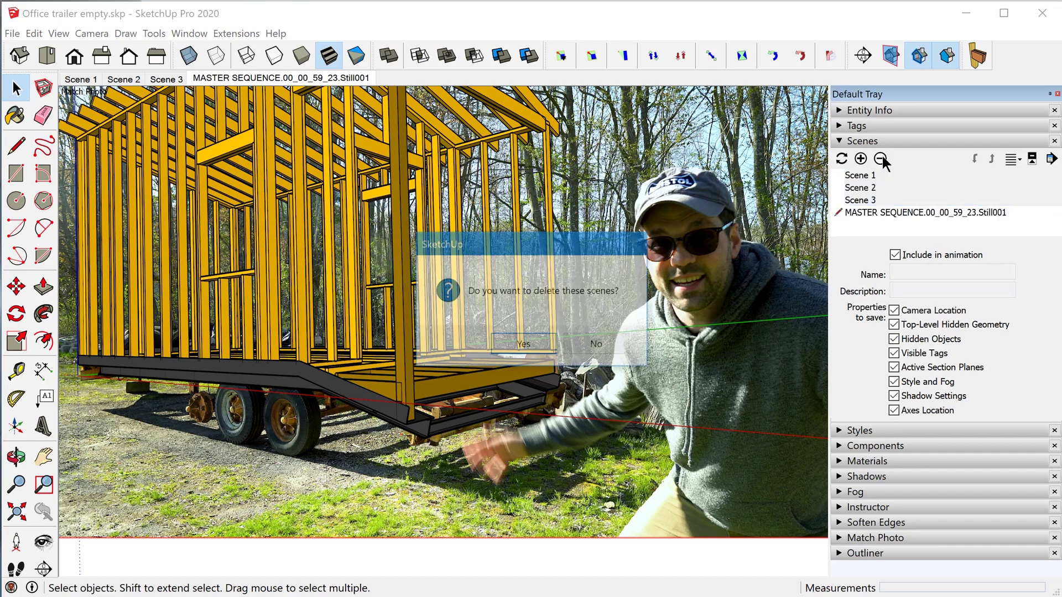
pyautogui.click(545, 347)
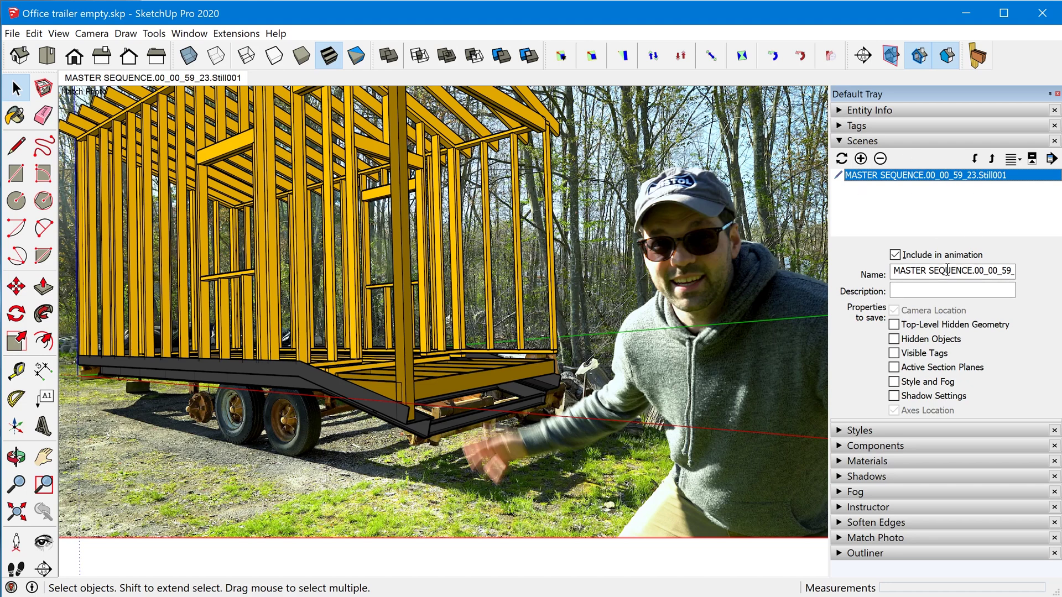
# Activate the cut of Section 10 inside the OB_Rafters group to hide the rafters.
pyautogui.click(840, 553)
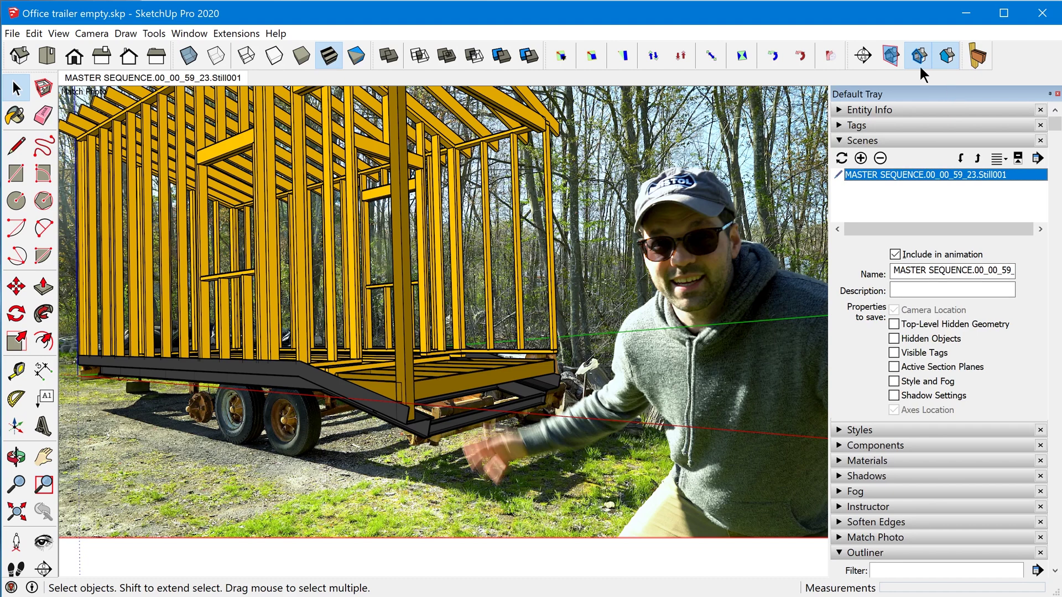
pyautogui.click(887, 58)
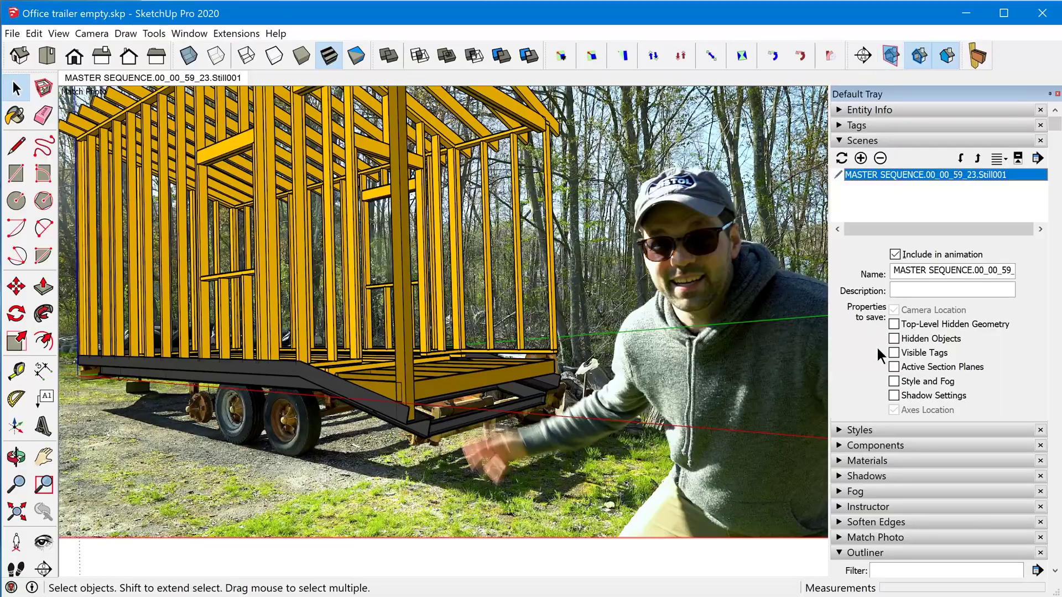
pyautogui.scroll(-5, 877, 347)
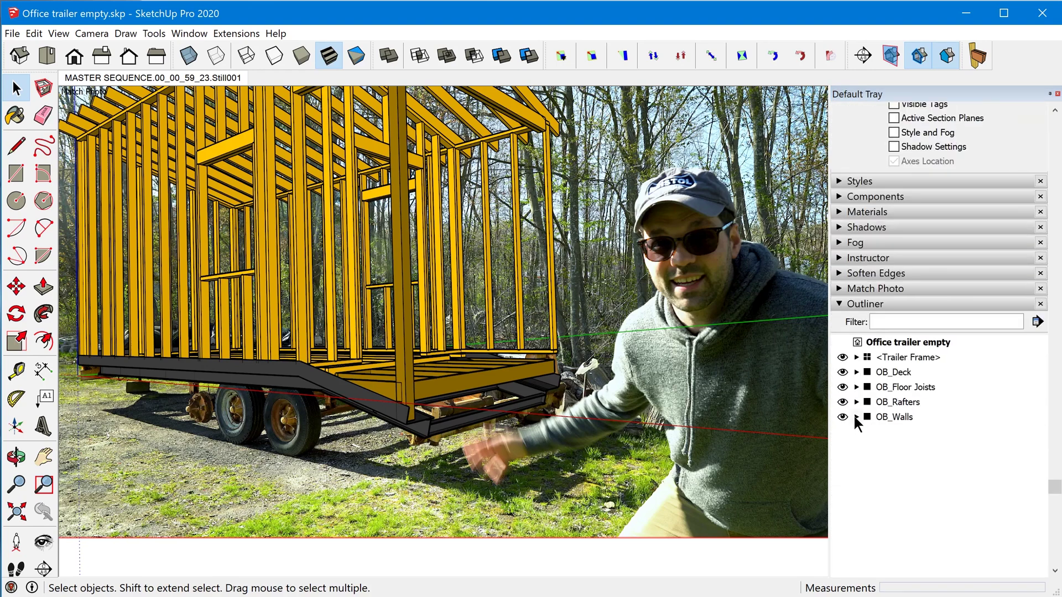
pyautogui.click(856, 418)
pyautogui.click(856, 402)
pyautogui.click(886, 432)
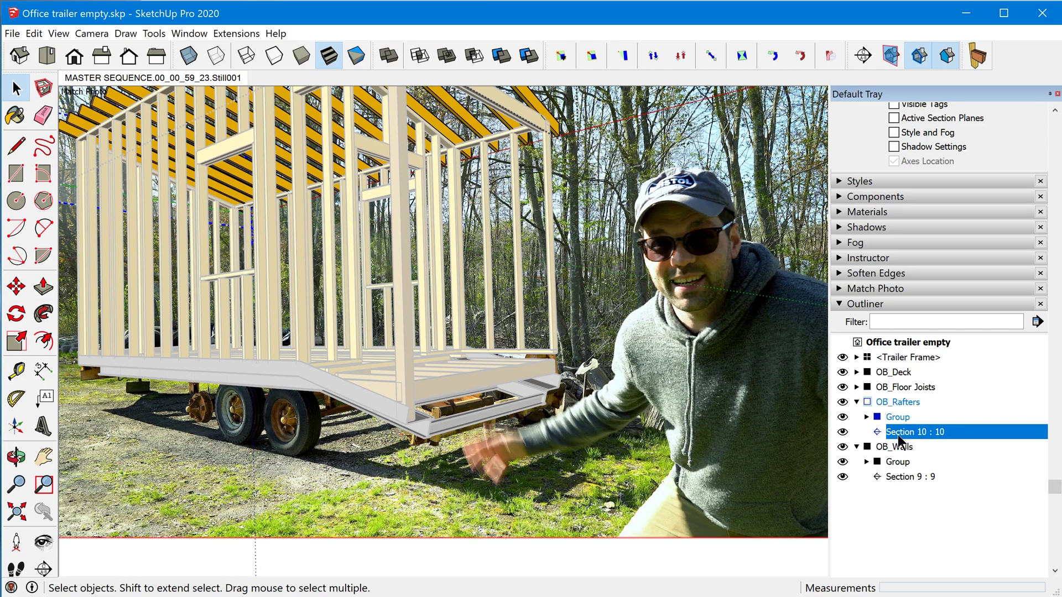
pyautogui.rightClick(898, 437)
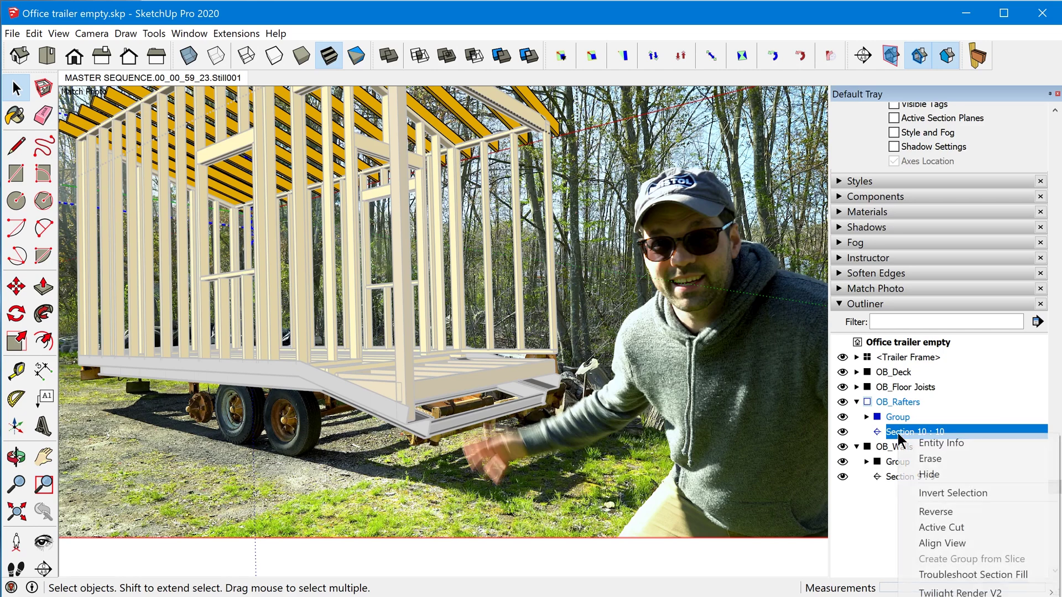
pyautogui.click(961, 527)
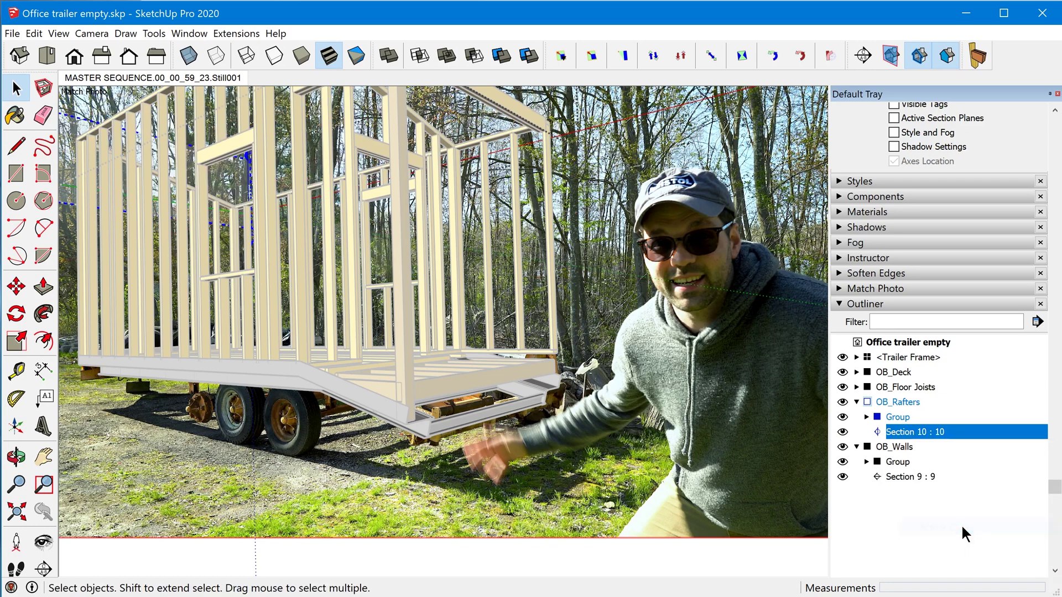
# Activate the cut of Section 9 inside the OB_Walls group to hide the walls, leaving nothing selected.
pyautogui.click(899, 476)
pyautogui.rightClick(898, 477)
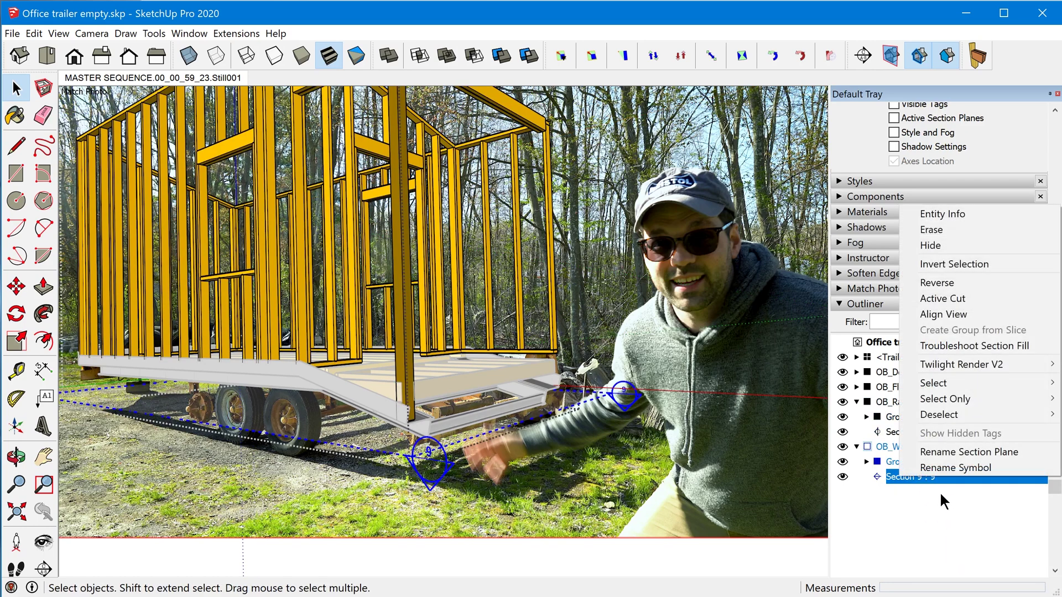
pyautogui.click(959, 304)
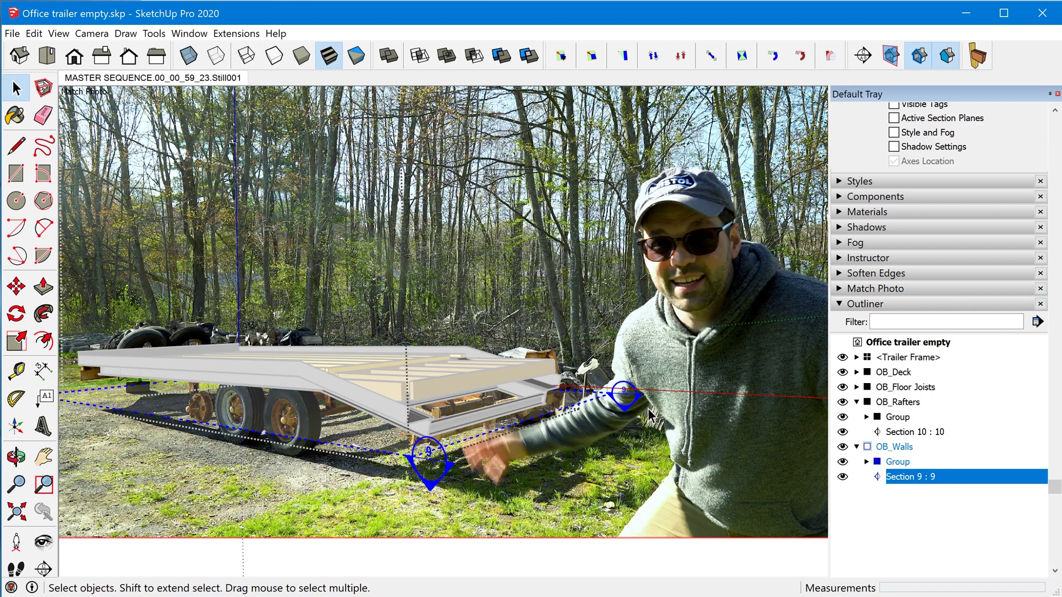
pyautogui.click(678, 326)
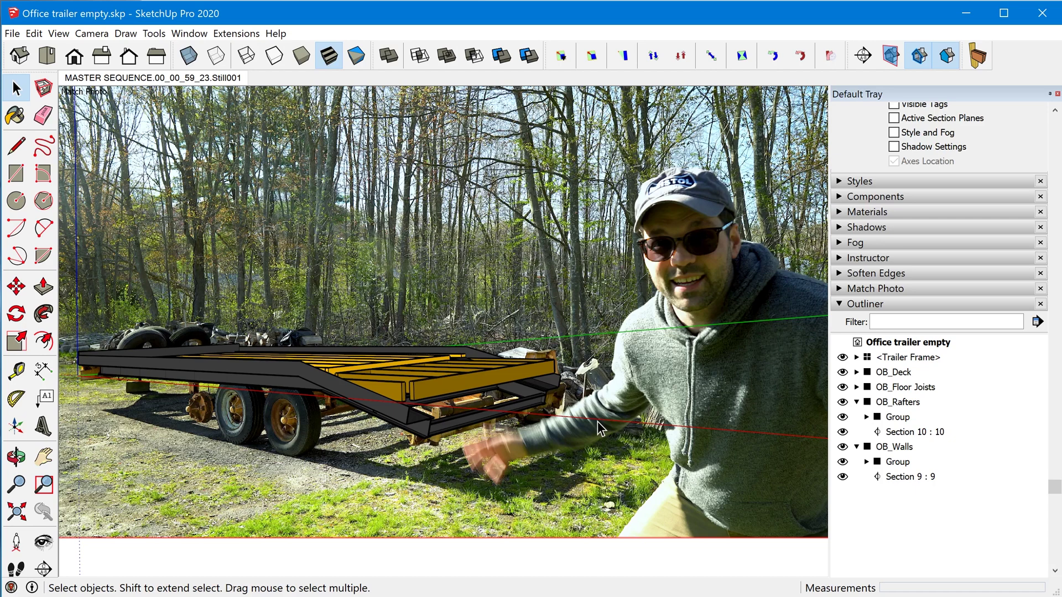
# Set the MASTER SEQUENCE.00_00_59_23.Still001 scene to save its active section planes and return to its matched view.
pyautogui.scroll(5, 957, 479)
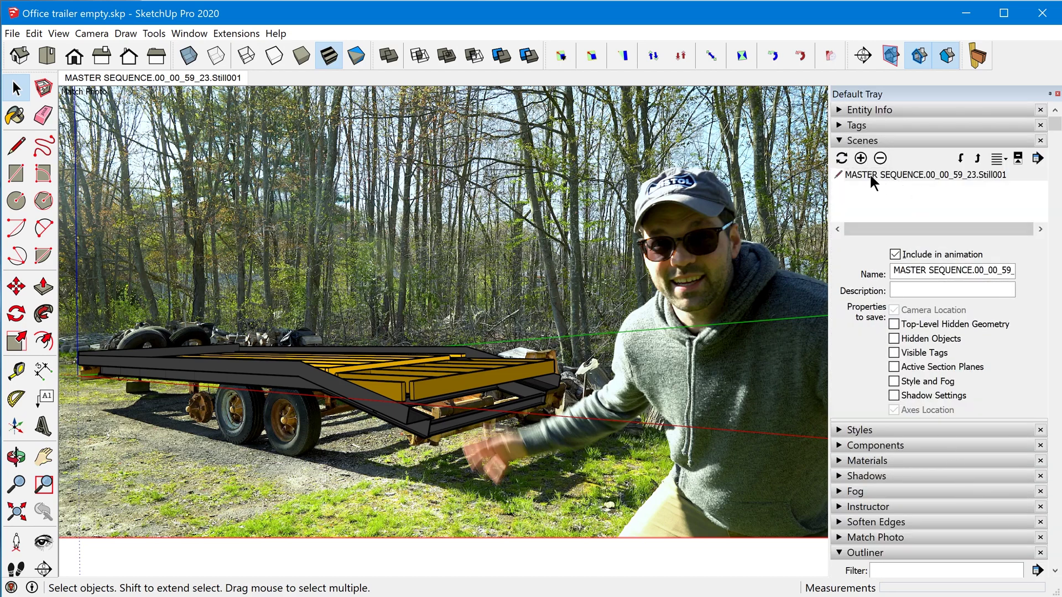
pyautogui.click(897, 176)
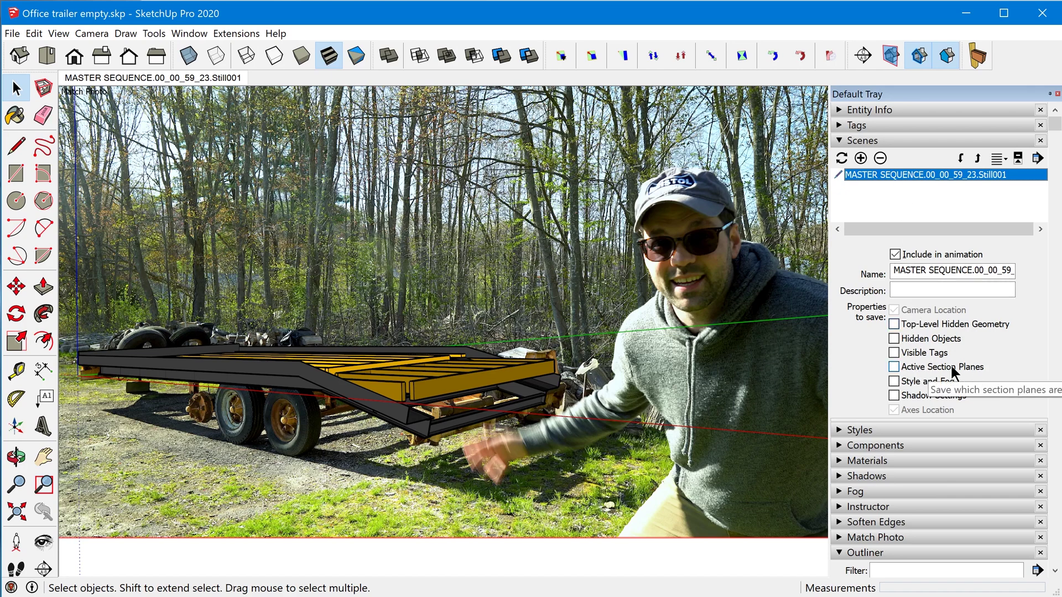
pyautogui.click(893, 366)
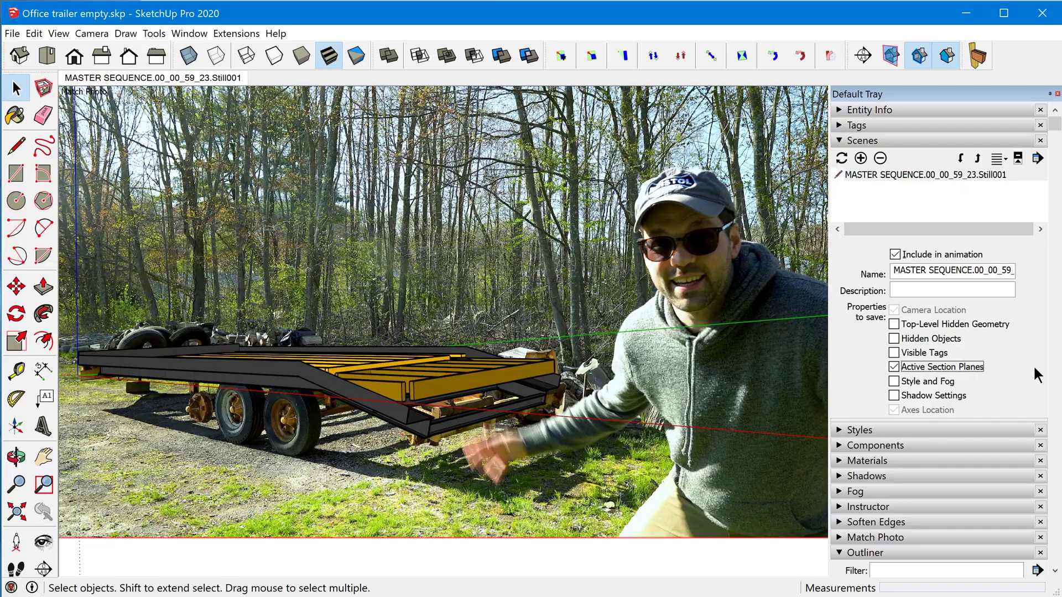
pyautogui.click(900, 173)
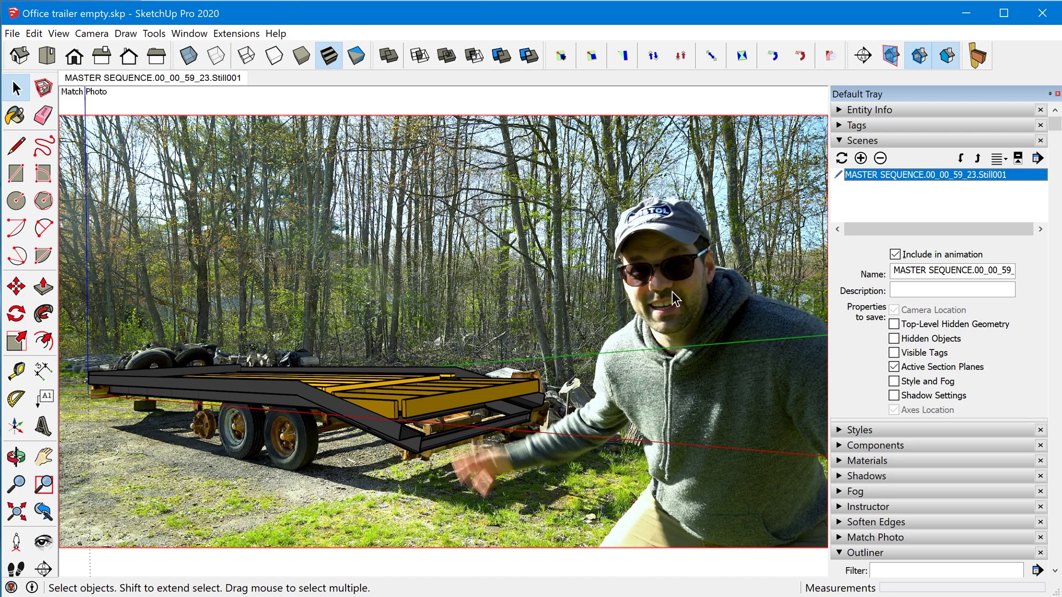
# Add a second scene and deactivate the cut of Section 9 in OB_Walls so the walls show.
pyautogui.click(861, 159)
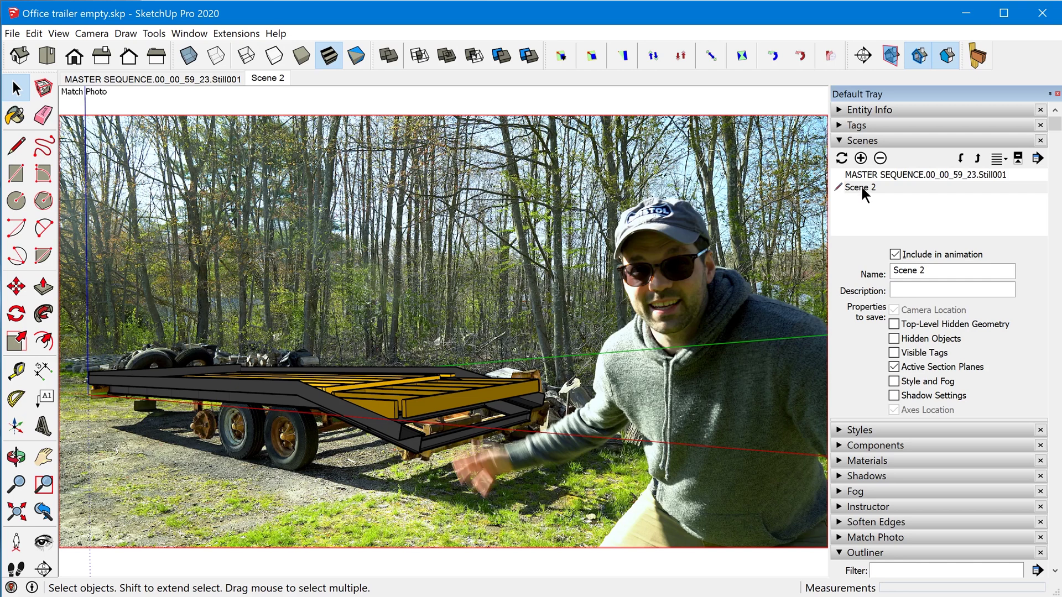
pyautogui.scroll(-5, 894, 324)
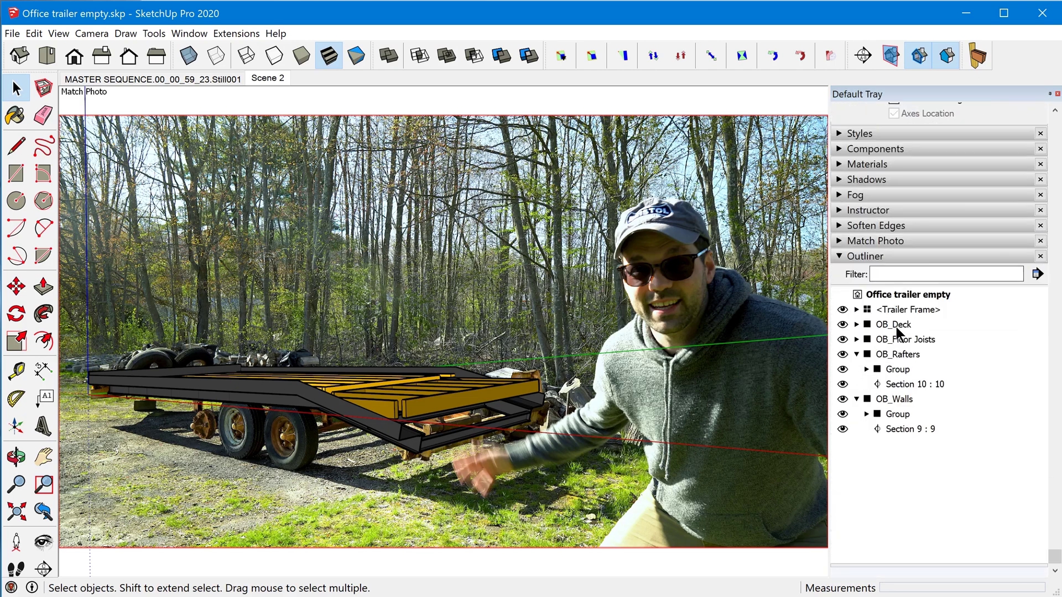
pyautogui.click(906, 430)
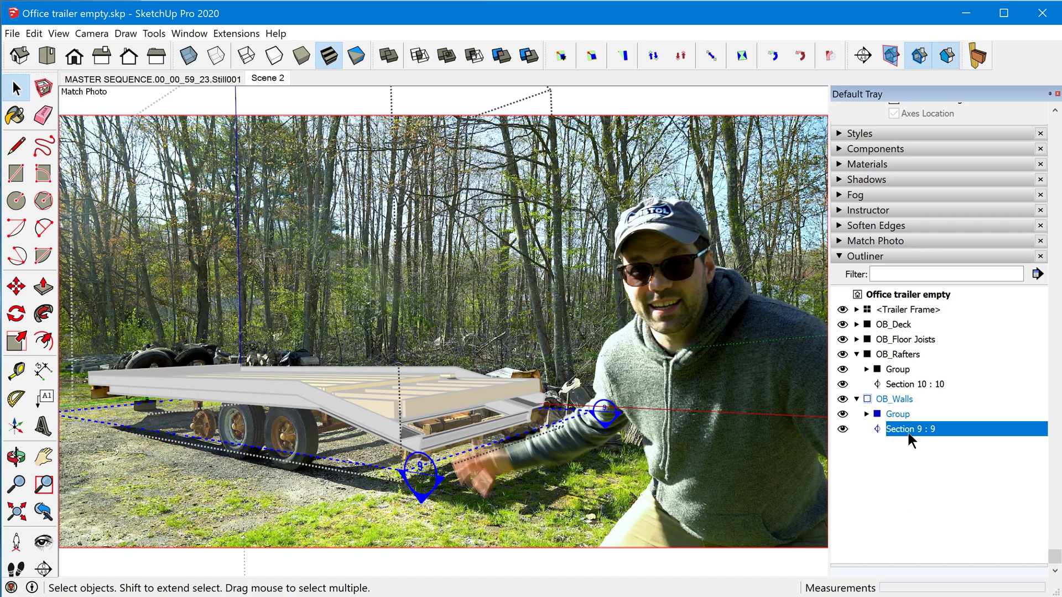
pyautogui.rightClick(908, 430)
pyautogui.click(964, 526)
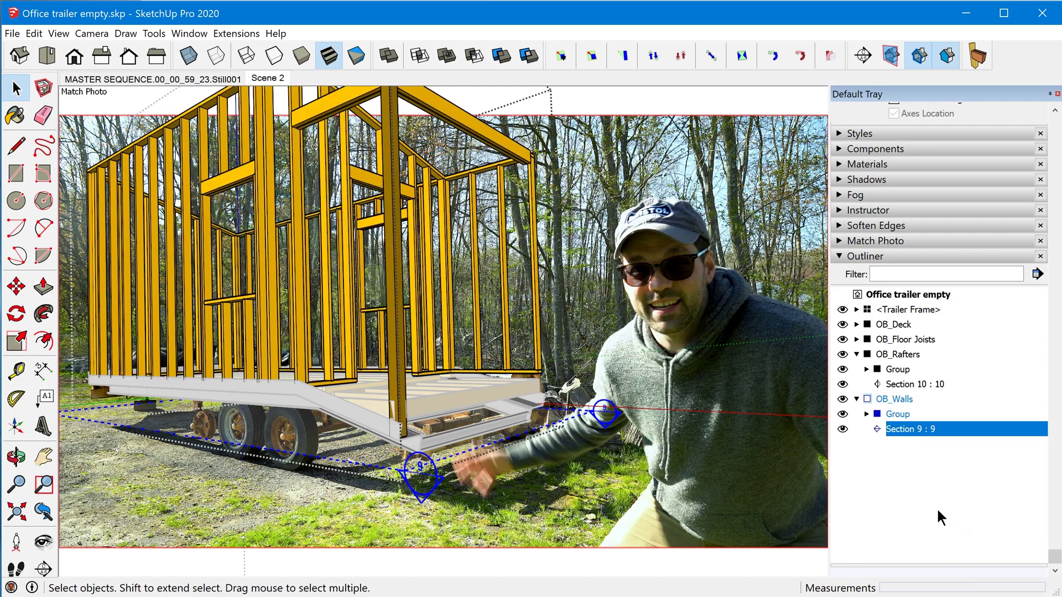
pyautogui.click(927, 493)
pyautogui.scroll(5, 927, 492)
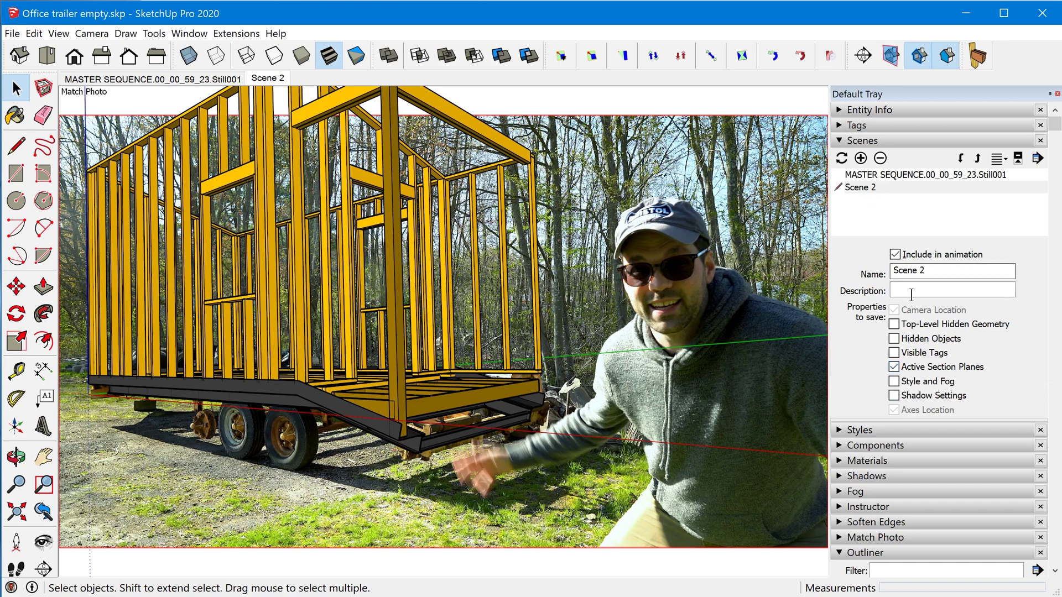
# Save the current active section planes in Scene 2.
pyautogui.click(892, 364)
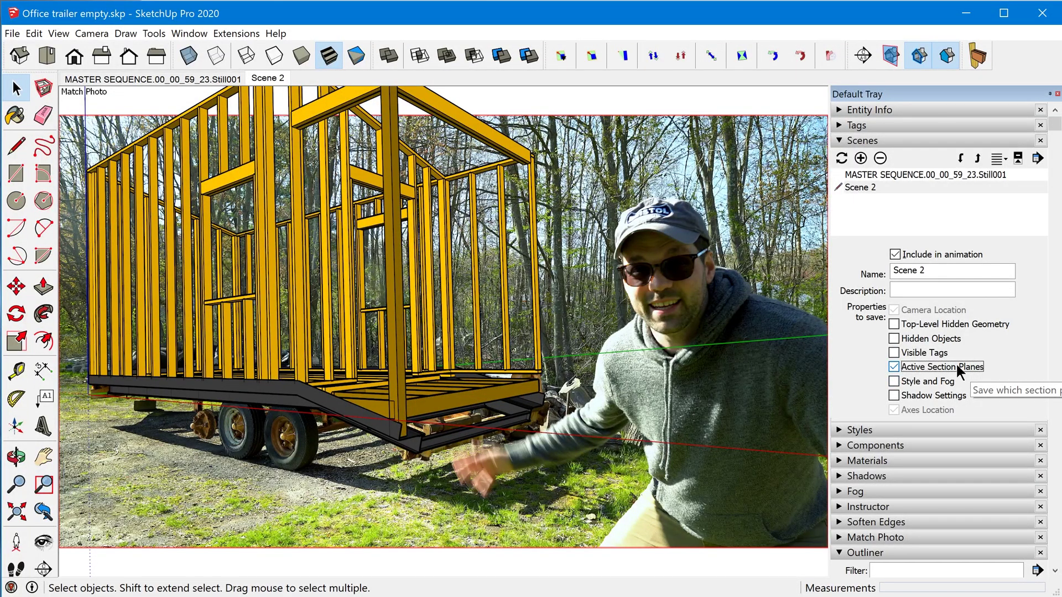
pyautogui.click(843, 159)
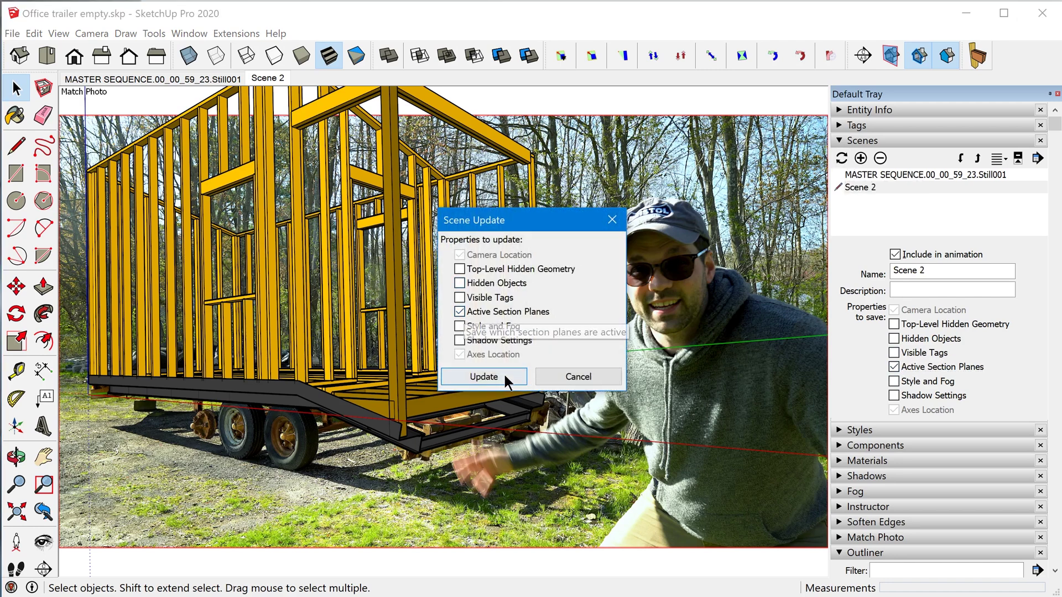
pyautogui.click(587, 376)
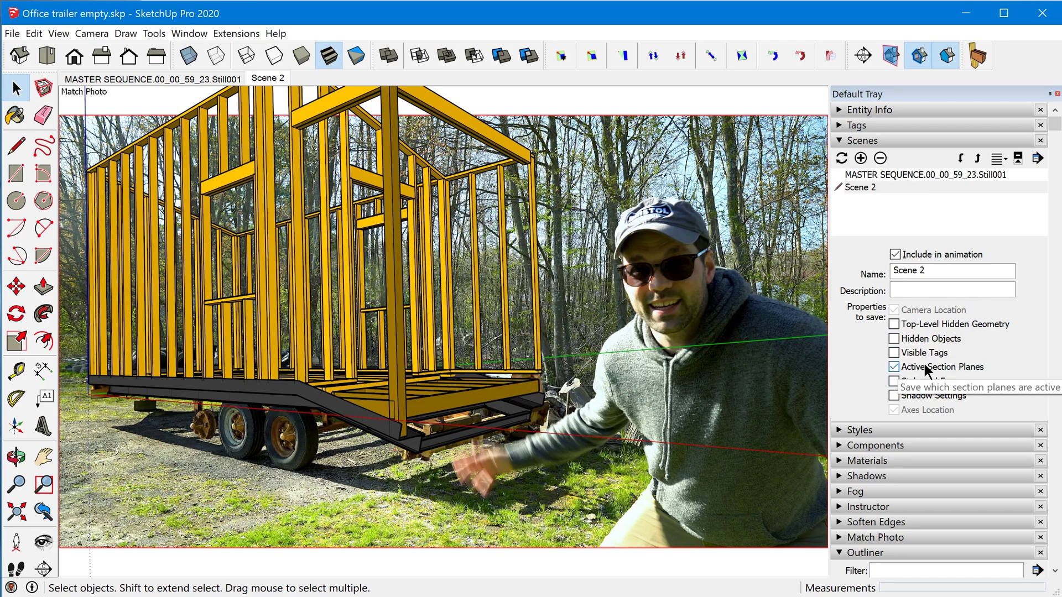
pyautogui.scroll(-5, 970, 378)
pyautogui.scroll(-1, 970, 377)
pyautogui.scroll(6, 970, 377)
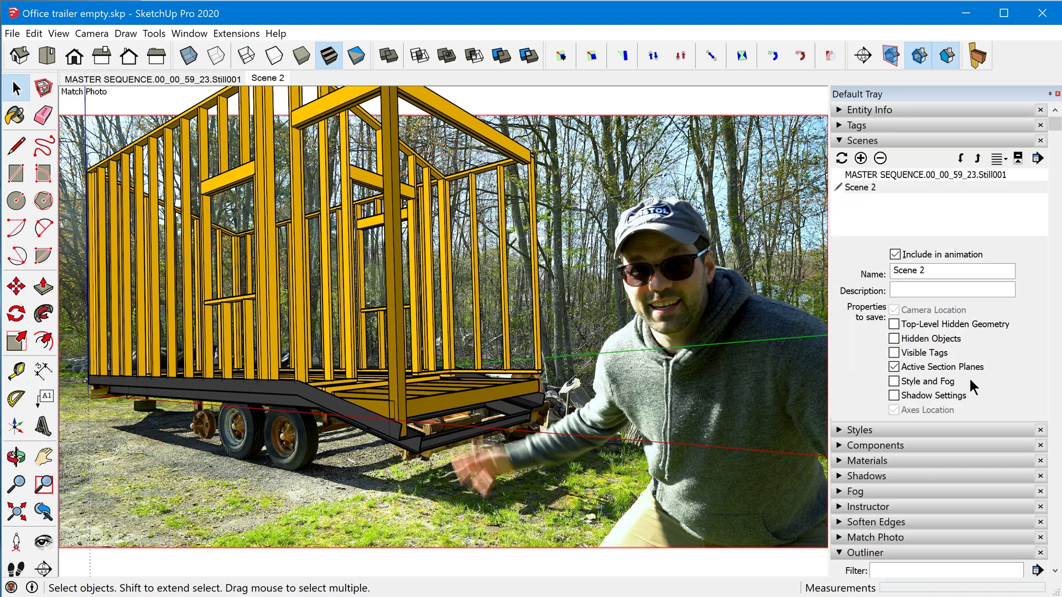
# Add a third scene and deactivate the cut of Section 10 in OB_Rafters so the rafters show.
pyautogui.click(861, 159)
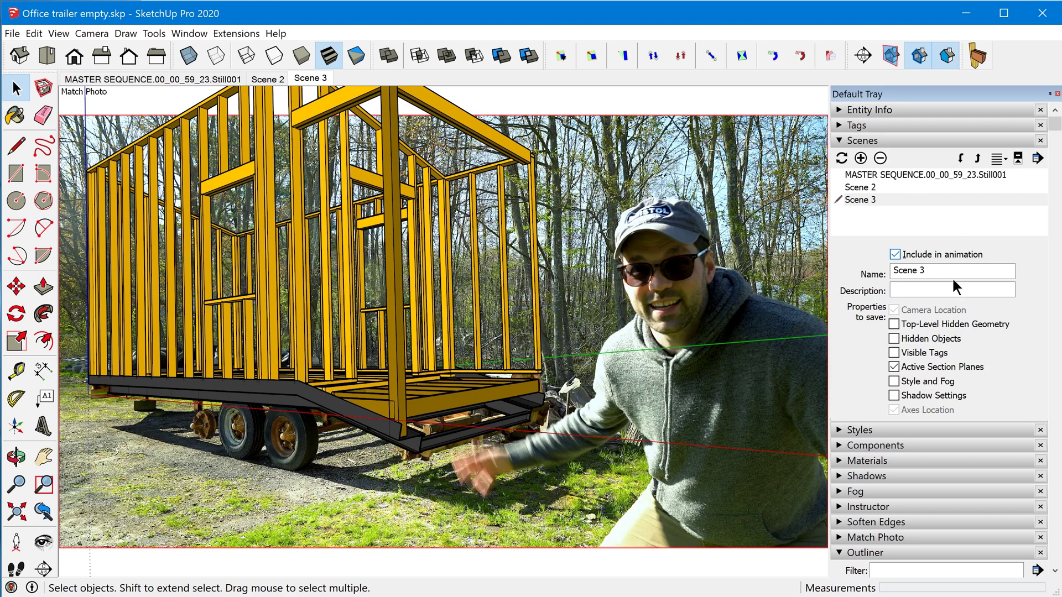
pyautogui.scroll(-5, 944, 324)
pyautogui.click(915, 384)
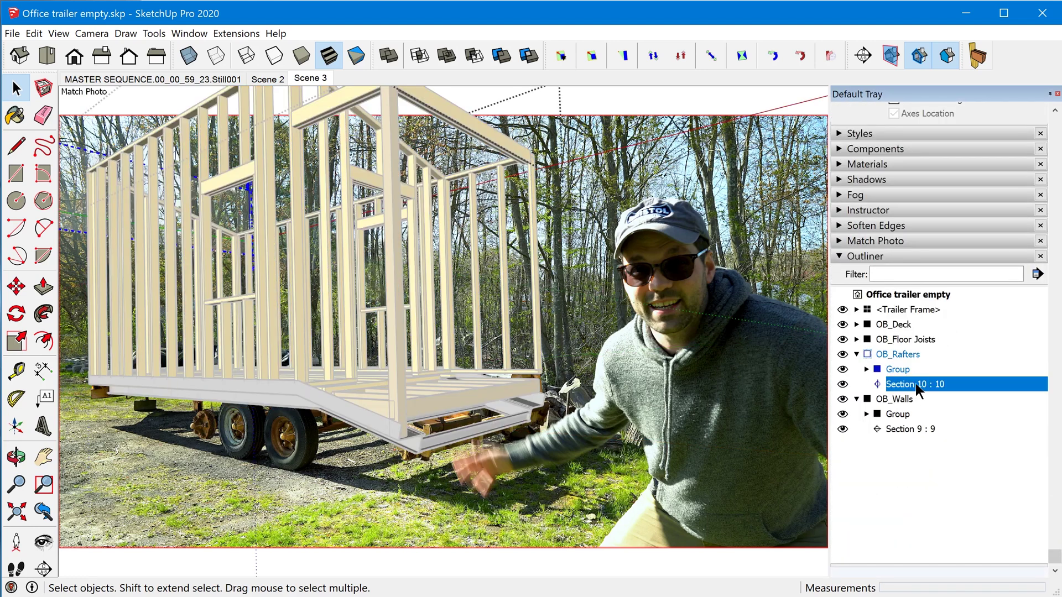
pyautogui.rightClick(915, 384)
pyautogui.click(956, 474)
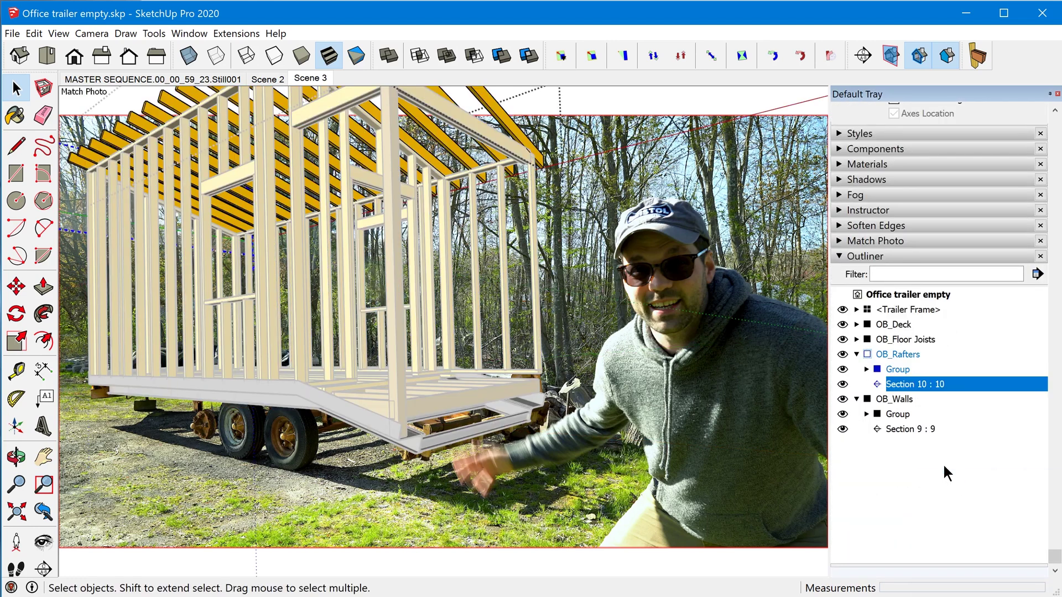
# Save the current active section planes in Scene 3.
pyautogui.scroll(5, 935, 460)
pyautogui.scroll(1, 913, 310)
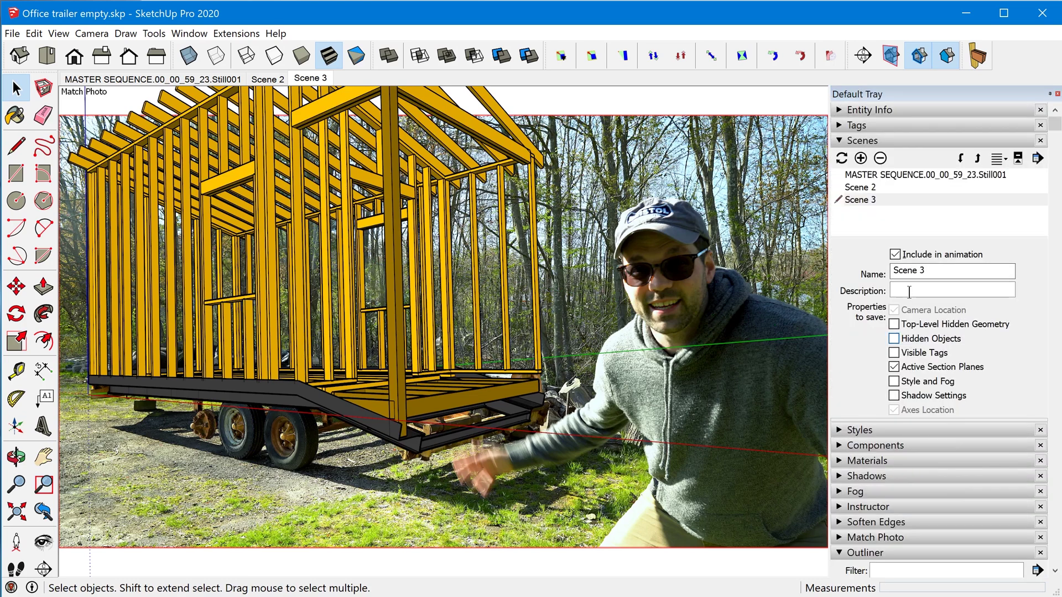
pyautogui.click(894, 367)
pyautogui.click(893, 366)
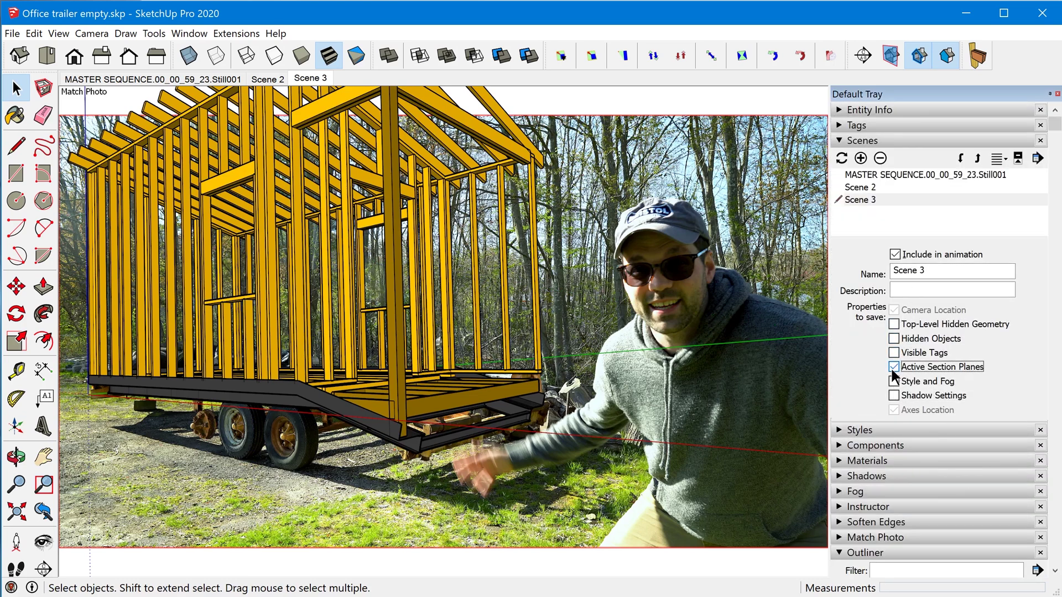
# Check the section-cut build-up by activating the MASTER SEQUENCE.00_00_59_23.Still001 scene, Scene 2 and Scene 3 in turn.
pyautogui.doubleClick(876, 176)
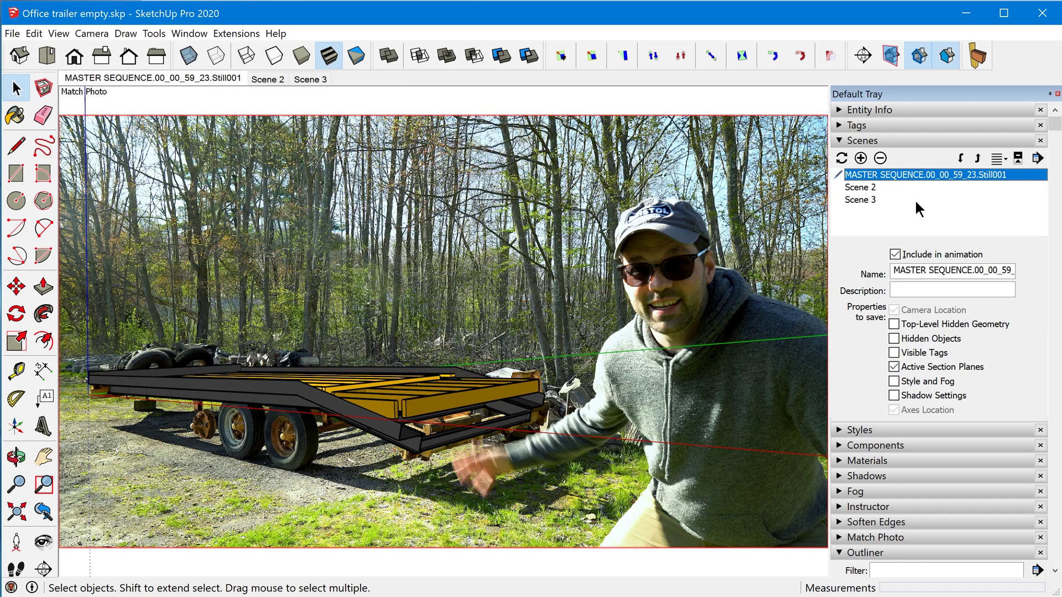
pyautogui.click(905, 188)
pyautogui.doubleClick(904, 187)
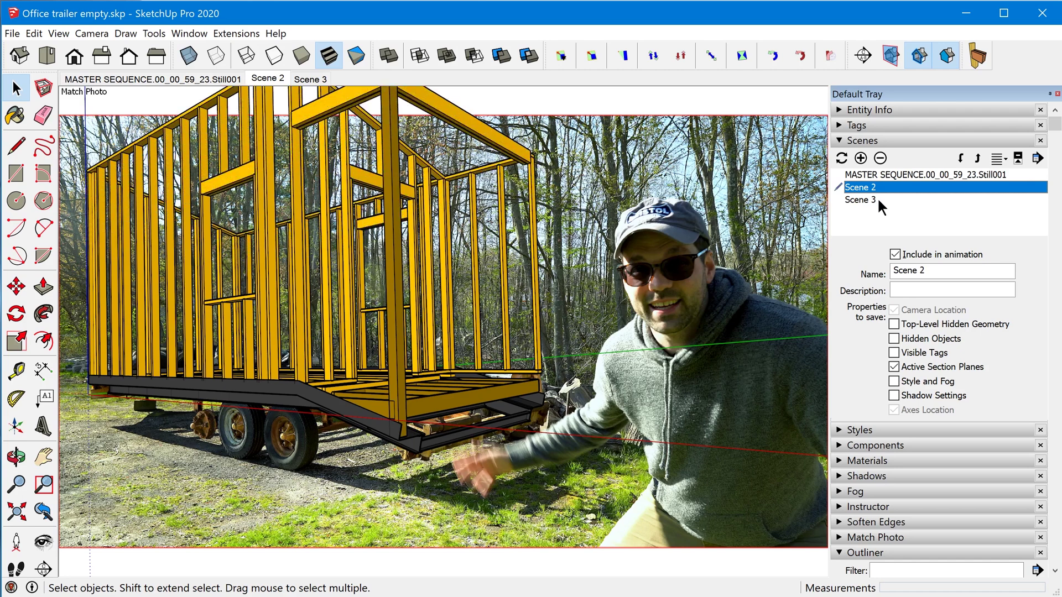
pyautogui.doubleClick(877, 199)
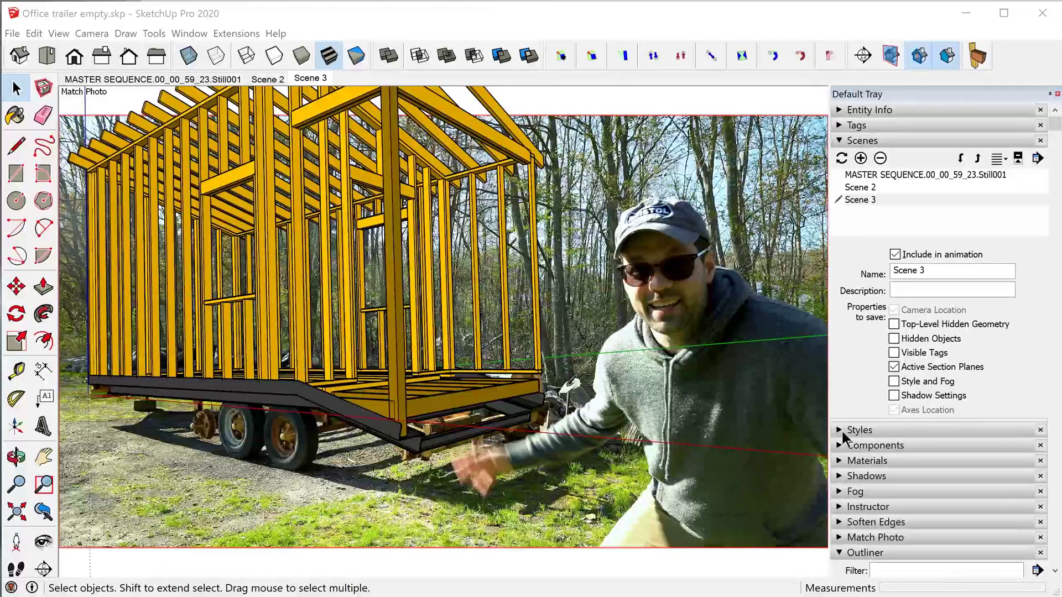
# Turn off the Match Photo background photo in the modeling settings of the Construction Documentation Style.
pyautogui.click(845, 431)
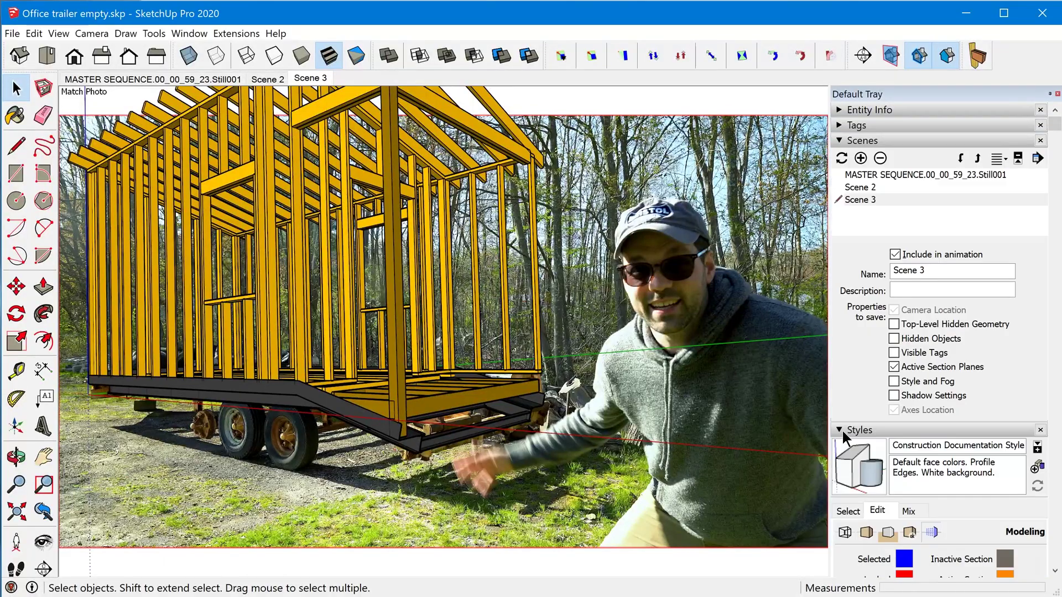
pyautogui.scroll(-3, 851, 402)
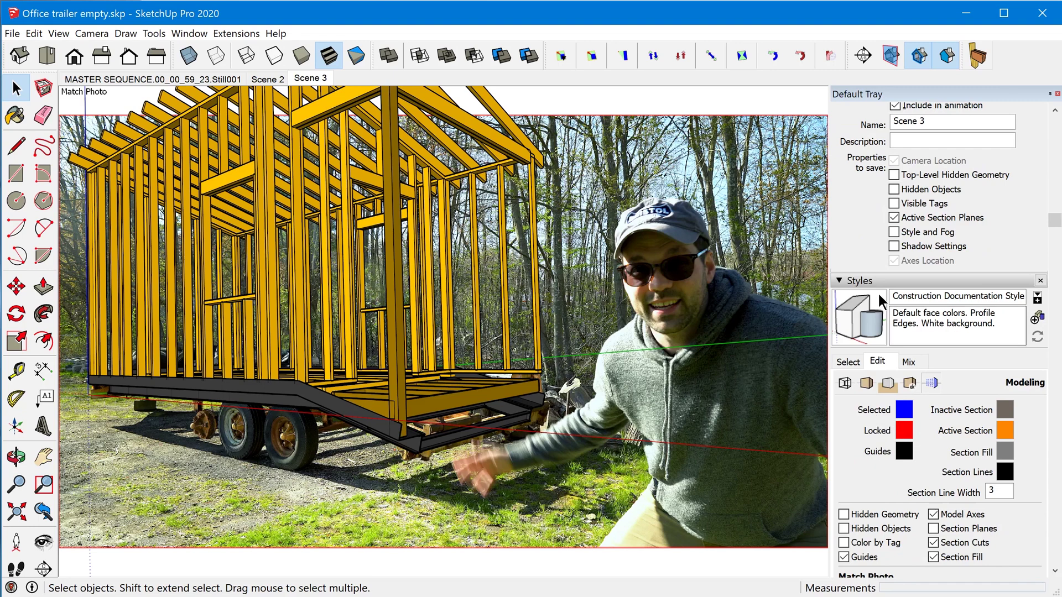
pyautogui.scroll(-3, 868, 292)
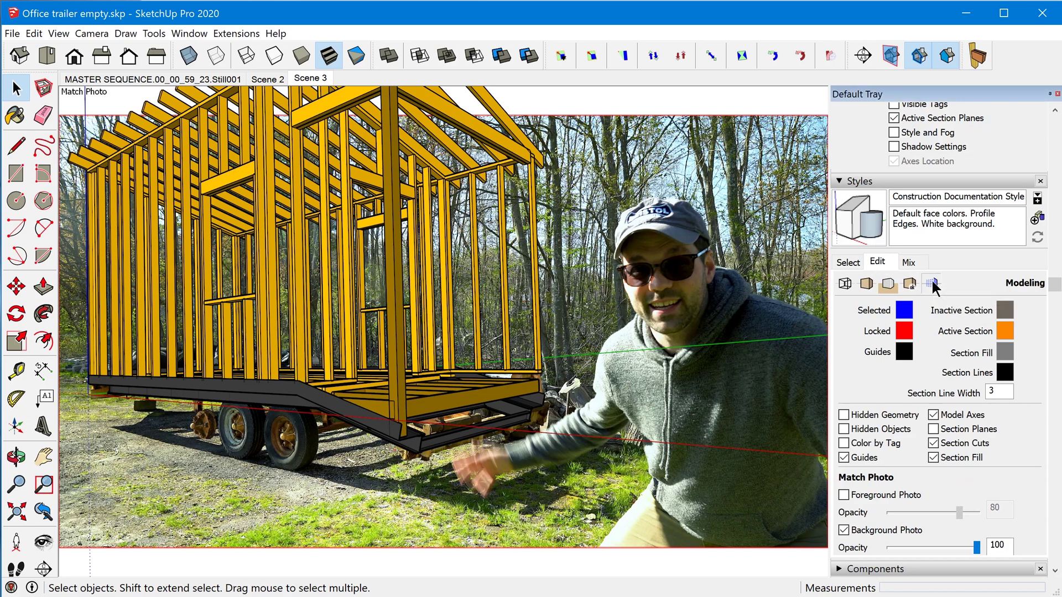
pyautogui.scroll(-3, 949, 388)
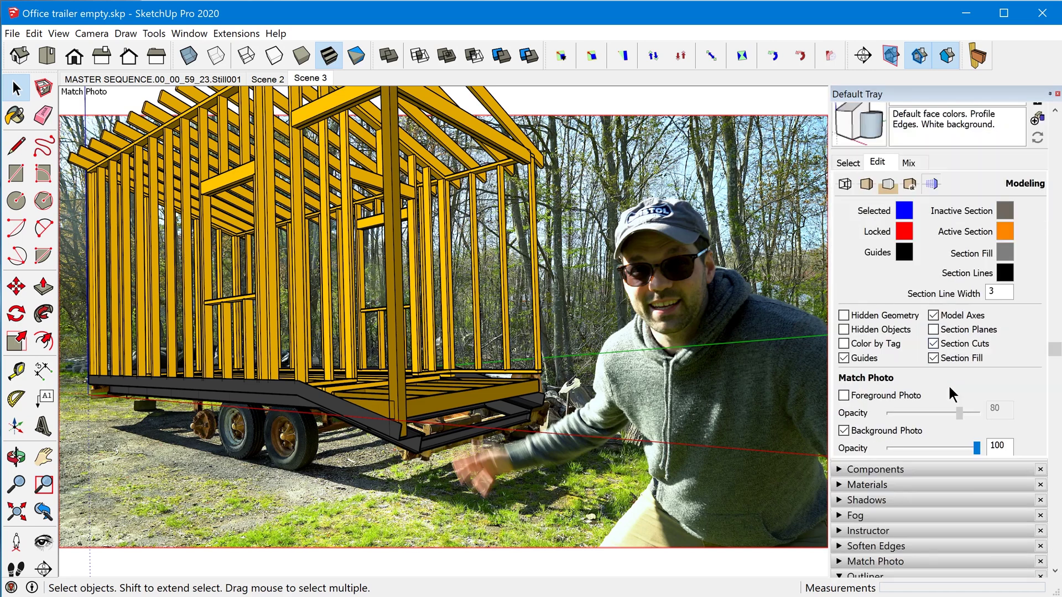
pyautogui.click(845, 429)
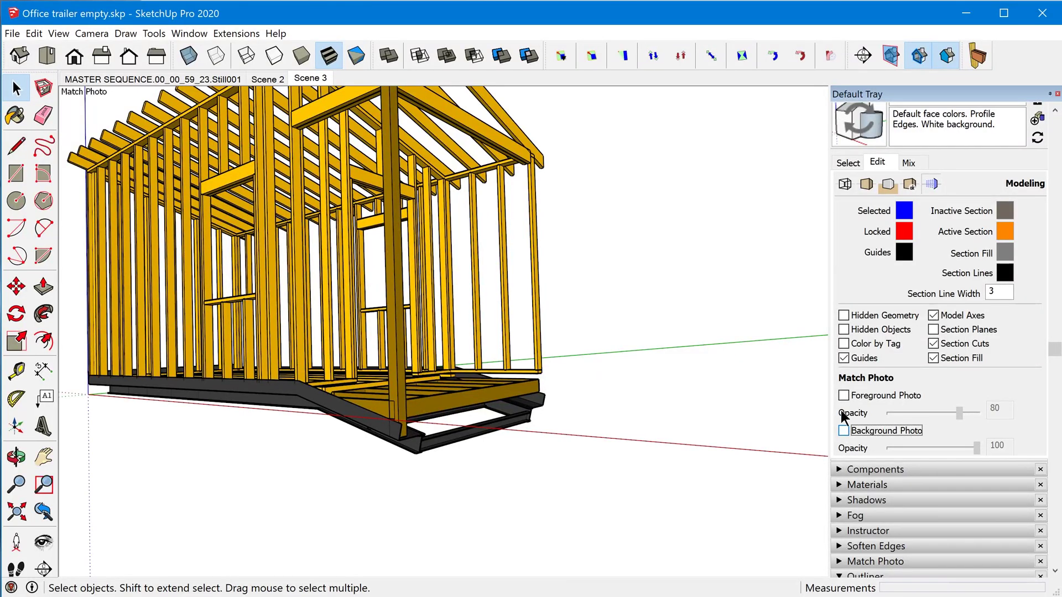
pyautogui.scroll(2, 871, 410)
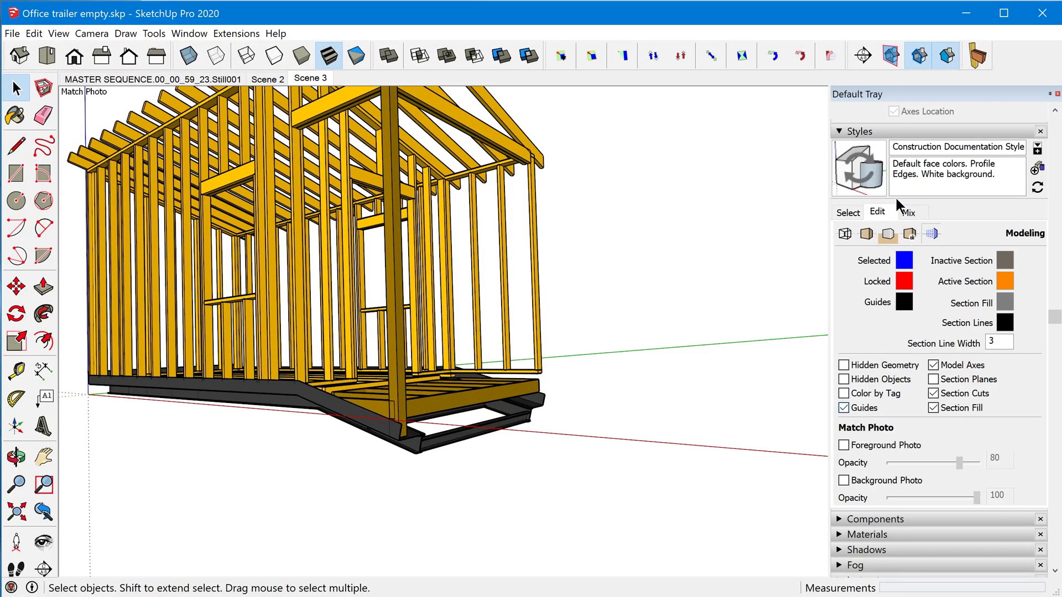
pyautogui.scroll(-4, 885, 409)
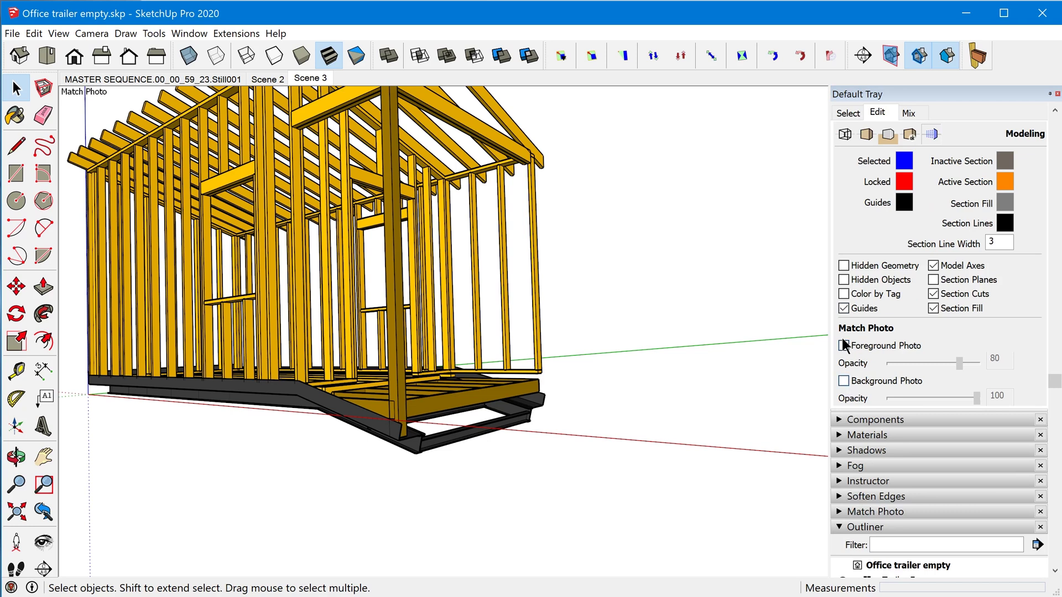
pyautogui.scroll(3, 964, 381)
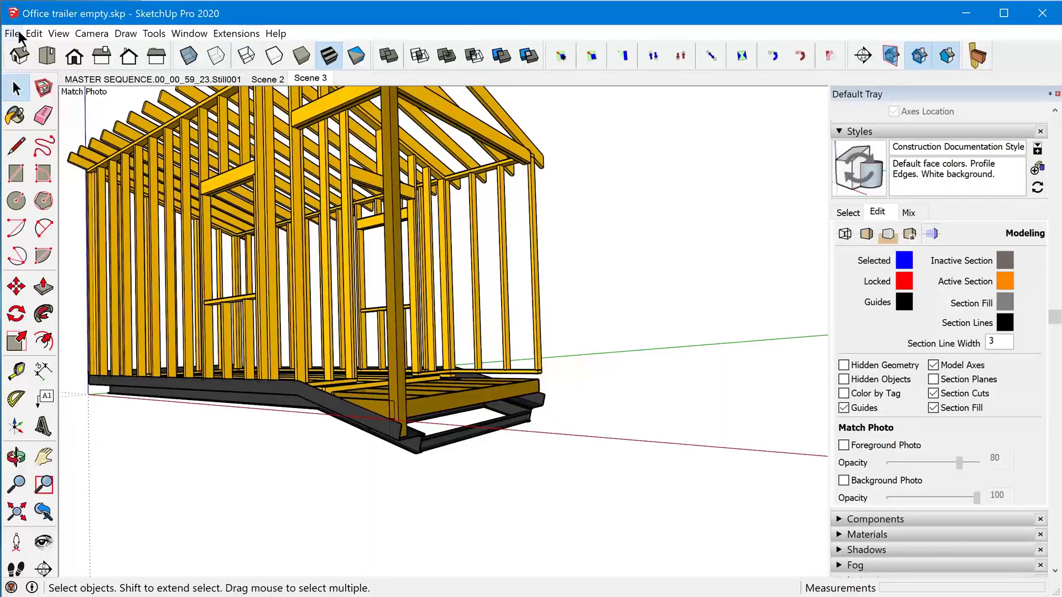
# Examine the Portable Network Graphics options for a 2D graphic export, and leave without exporting.
pyautogui.click(18, 34)
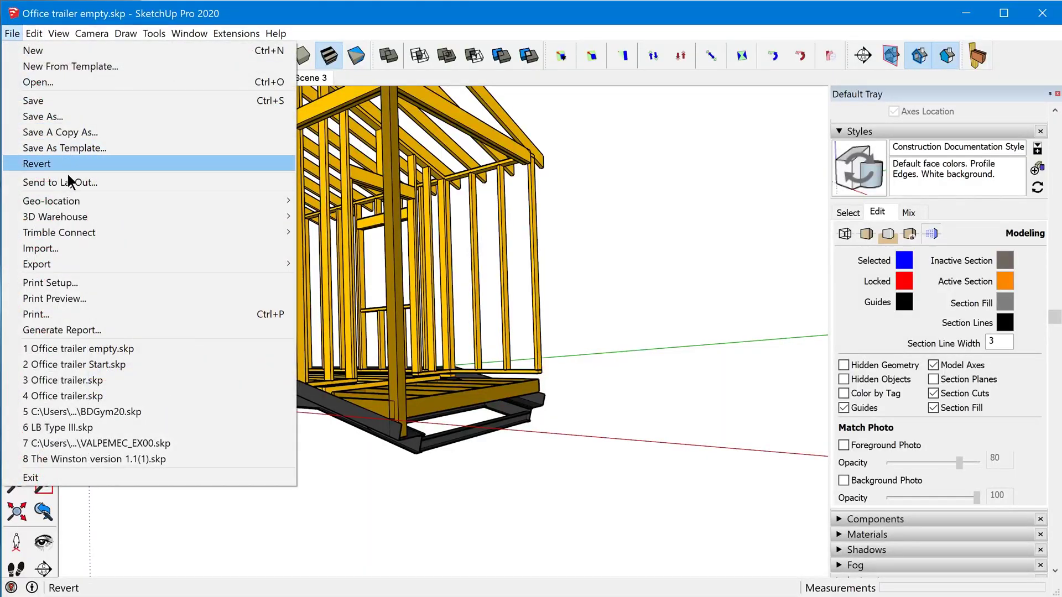
pyautogui.moveTo(111, 264)
pyautogui.click(354, 286)
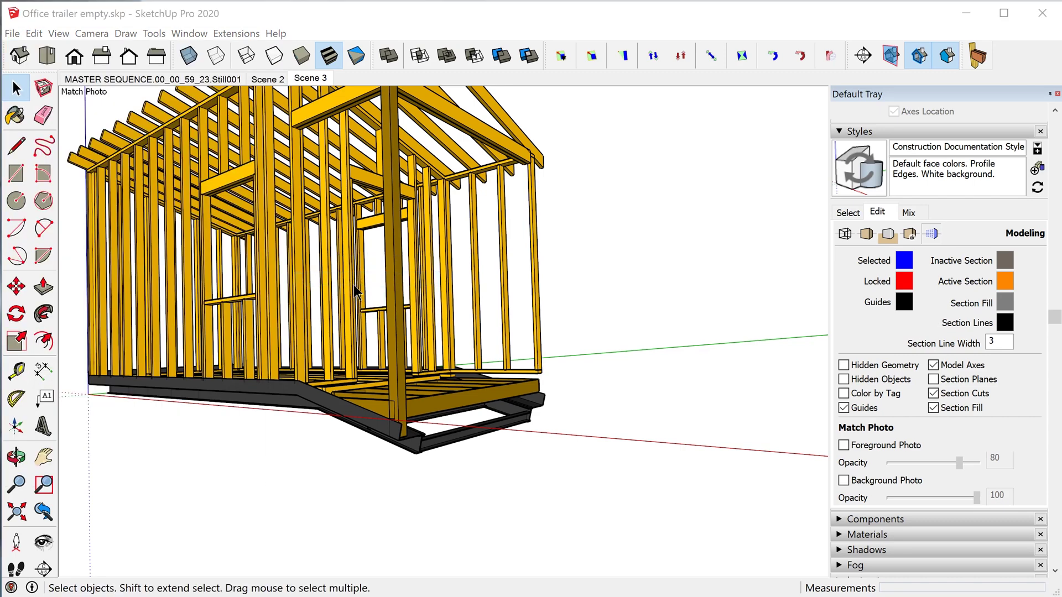
pyautogui.click(402, 494)
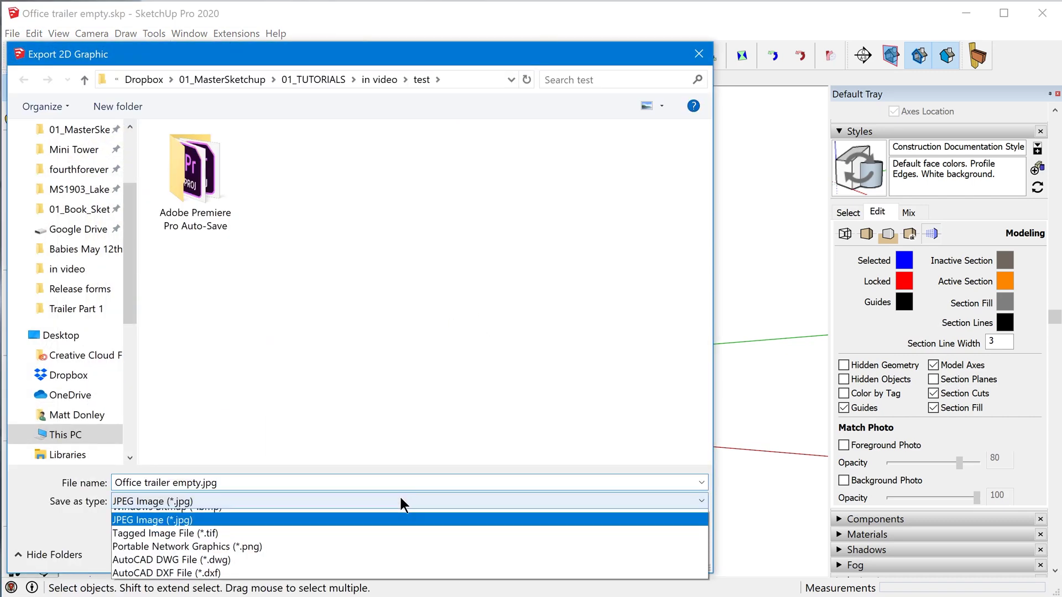
pyautogui.click(378, 583)
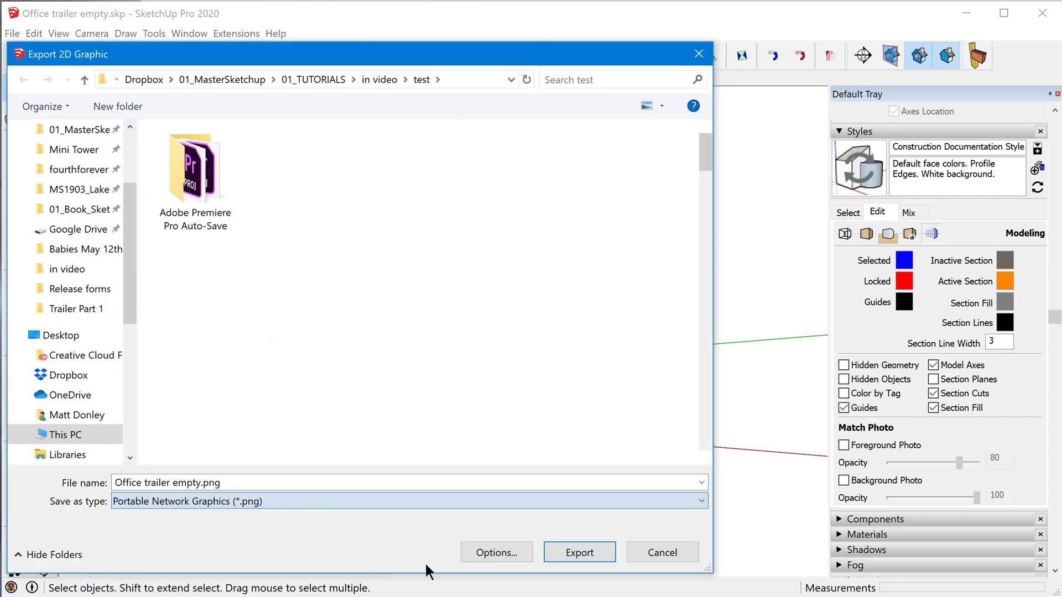
pyautogui.click(479, 549)
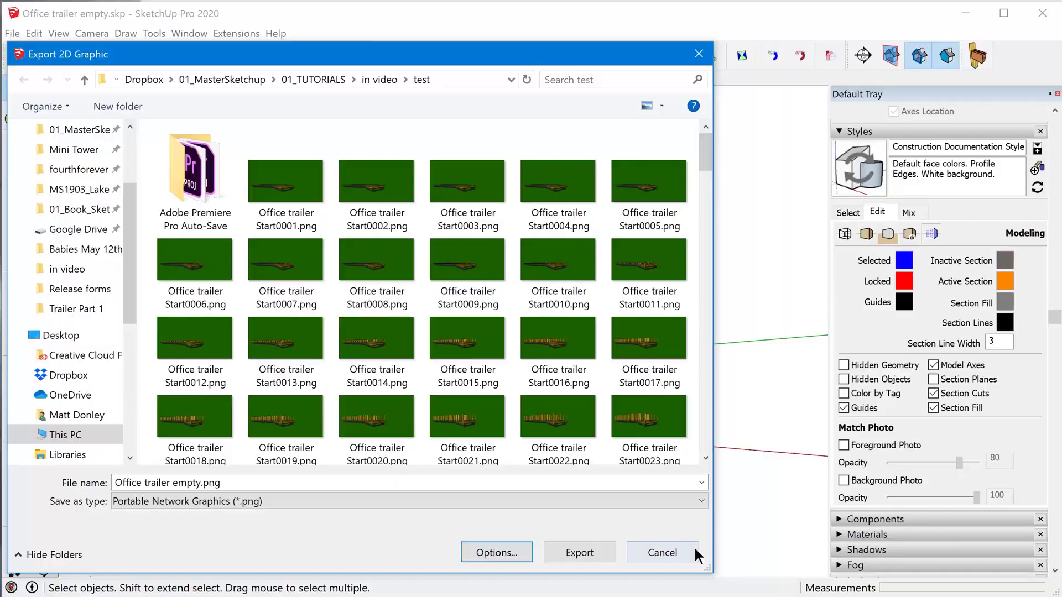
pyautogui.click(694, 552)
# Examine the animation export options for a PNG image set, and leave without exporting.
pyautogui.click(12, 34)
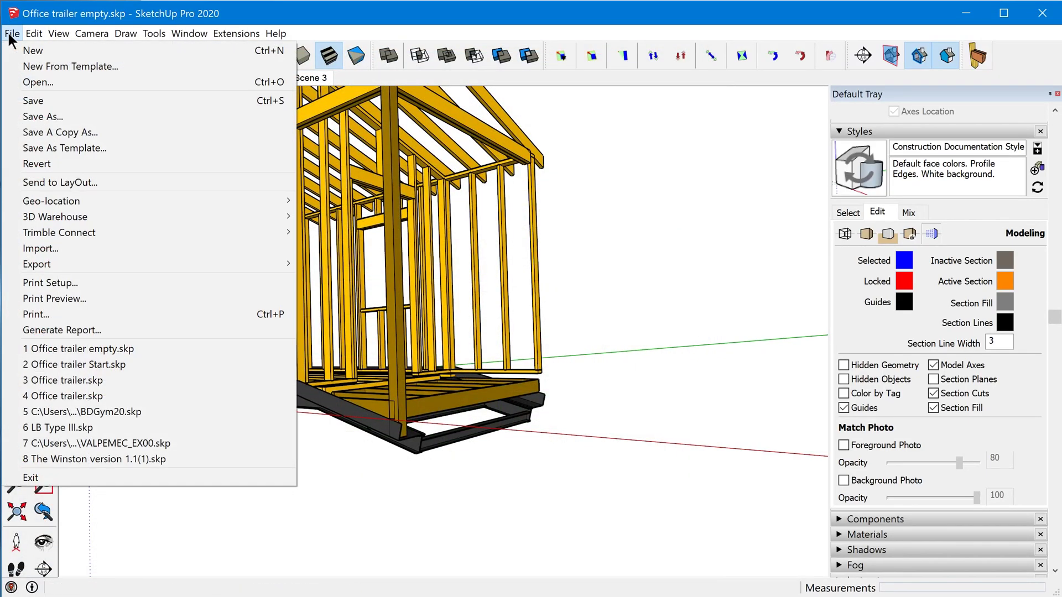
pyautogui.moveTo(183, 265)
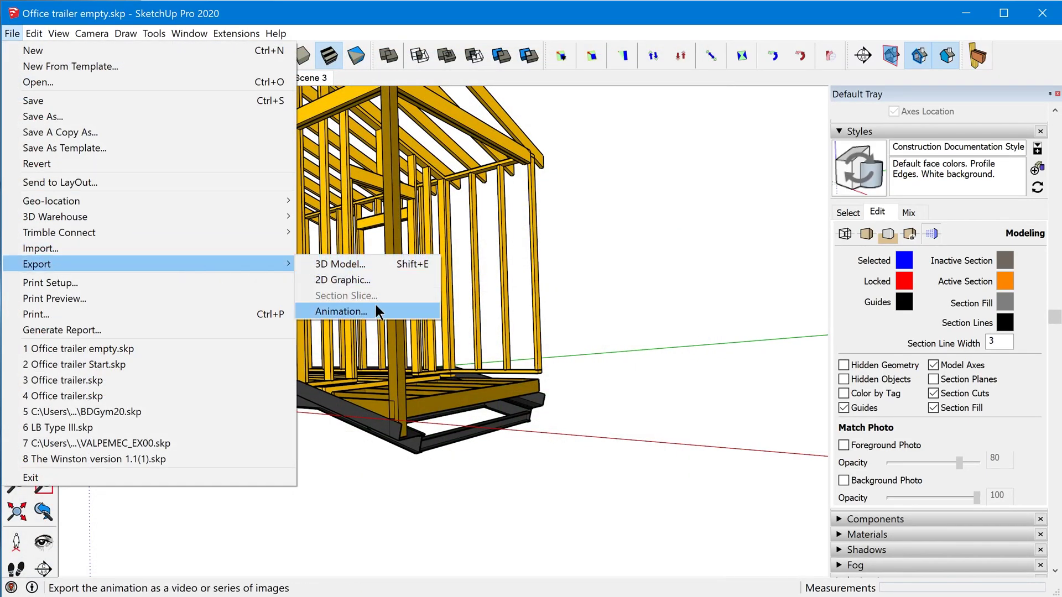
pyautogui.click(374, 309)
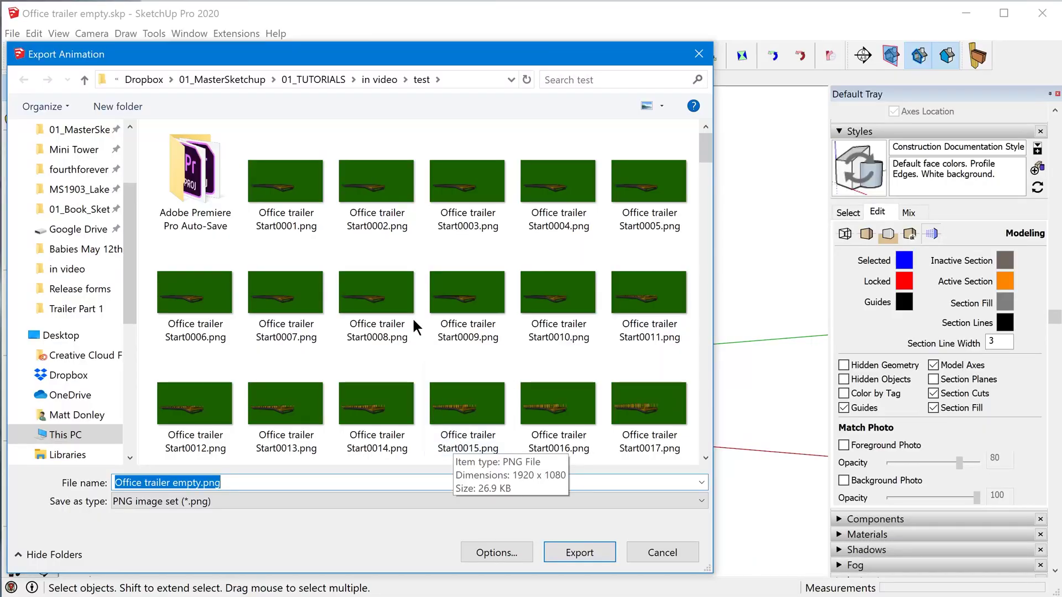
pyautogui.click(274, 196)
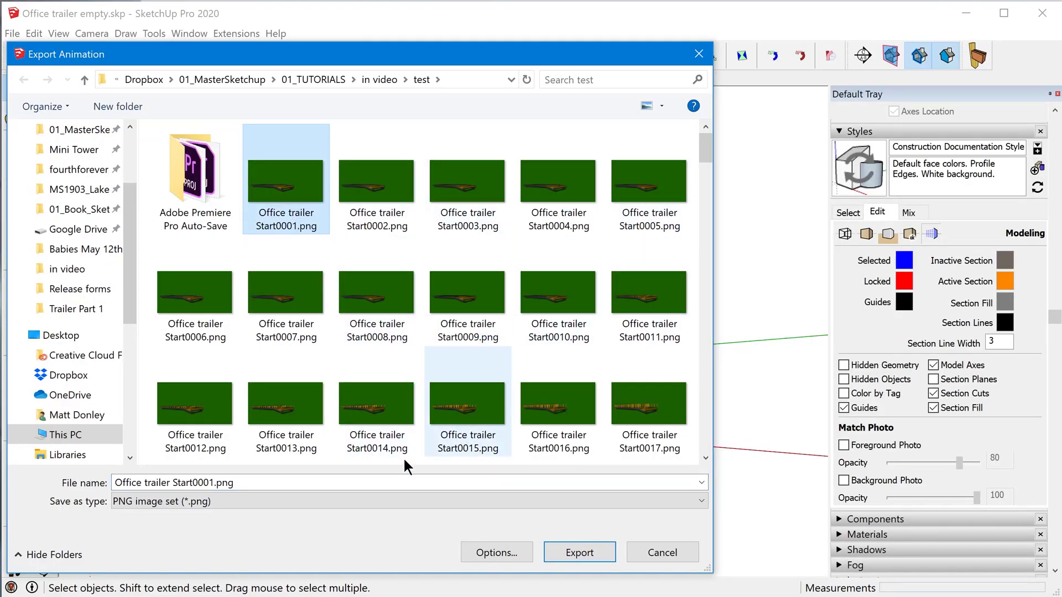
pyautogui.click(324, 501)
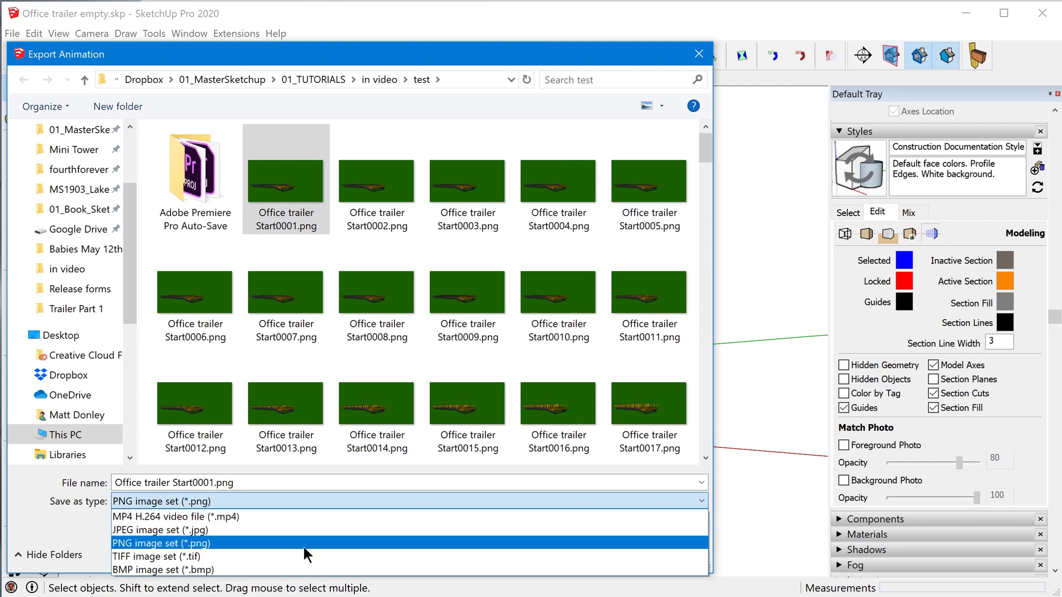
pyautogui.click(304, 545)
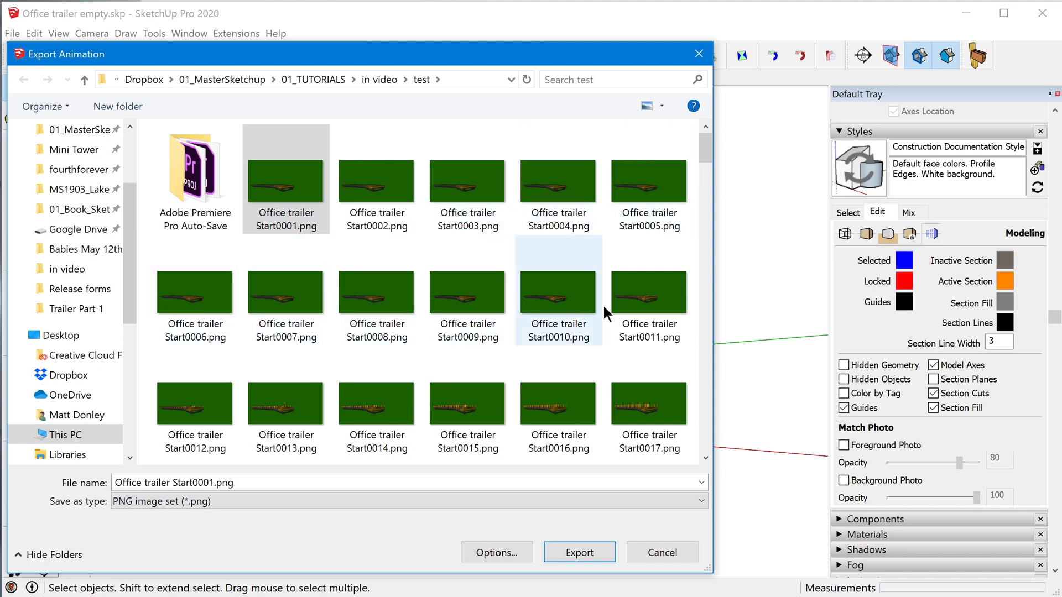
pyautogui.click(509, 548)
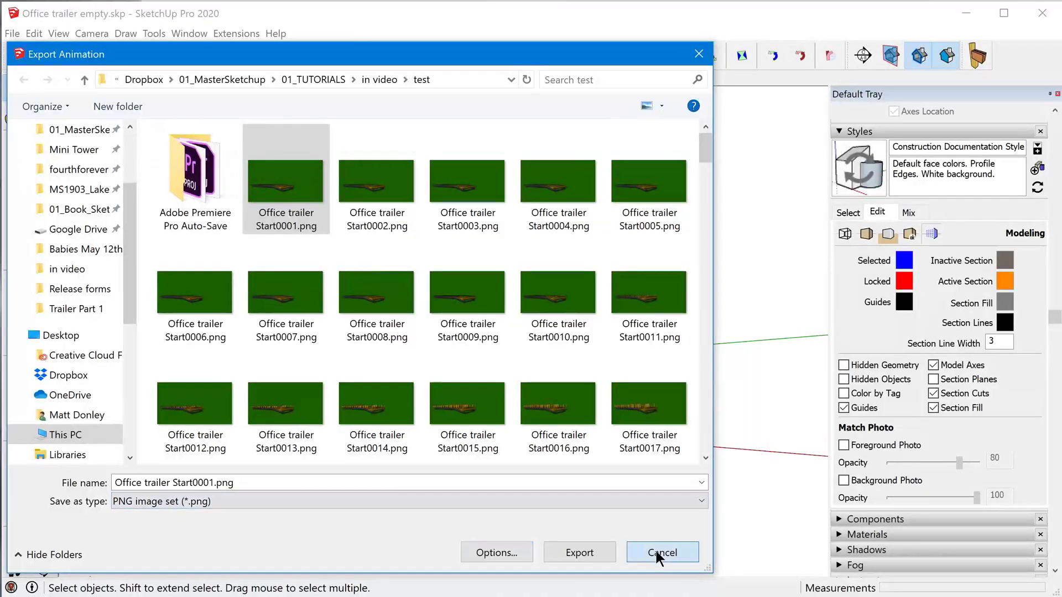
pyautogui.click(656, 551)
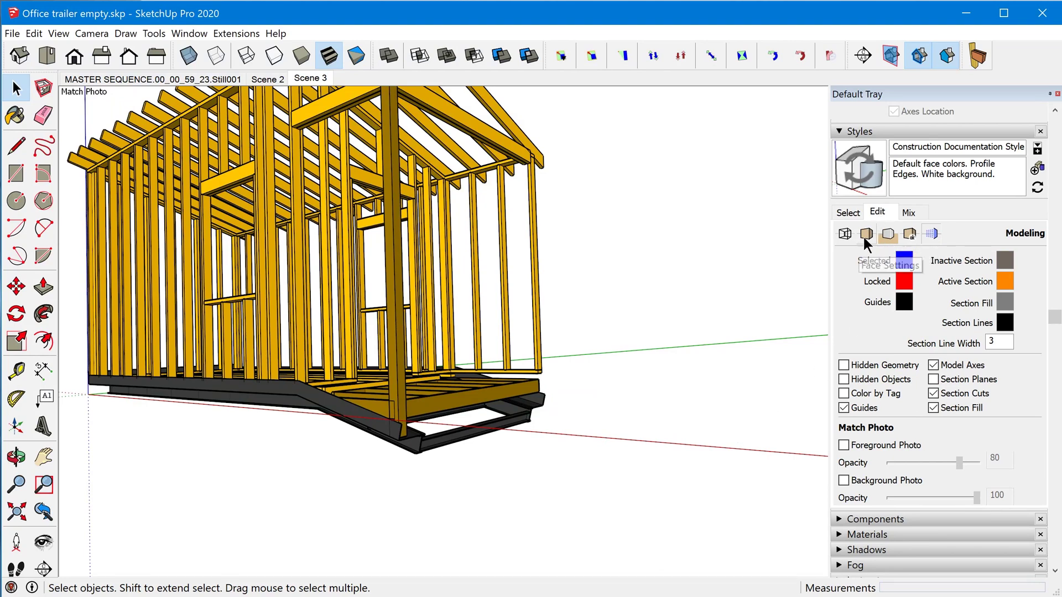
# Set the style's background color to a bright, fully saturated green.
pyautogui.click(889, 235)
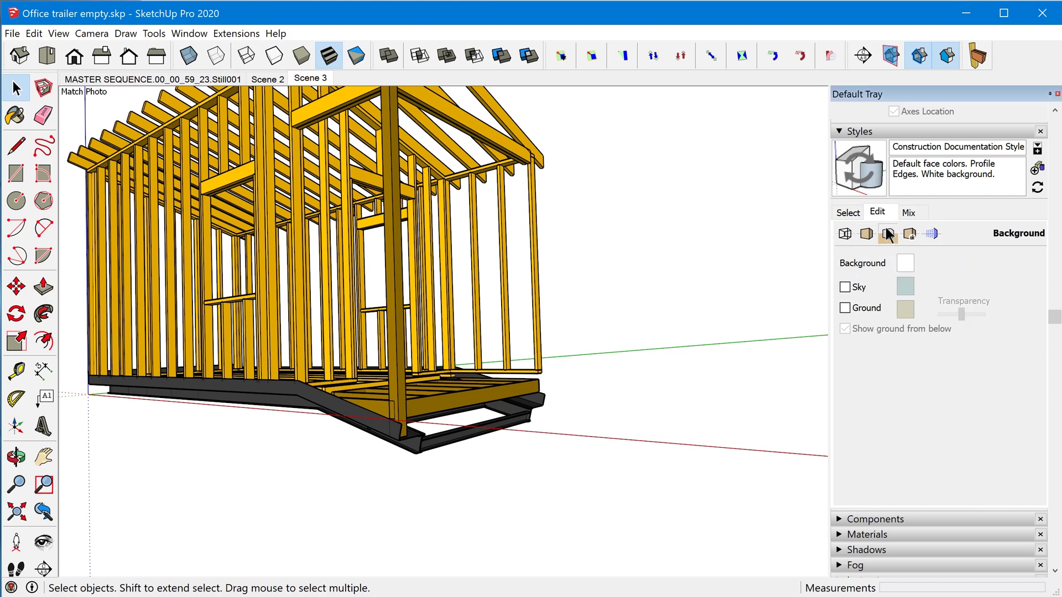
pyautogui.click(904, 263)
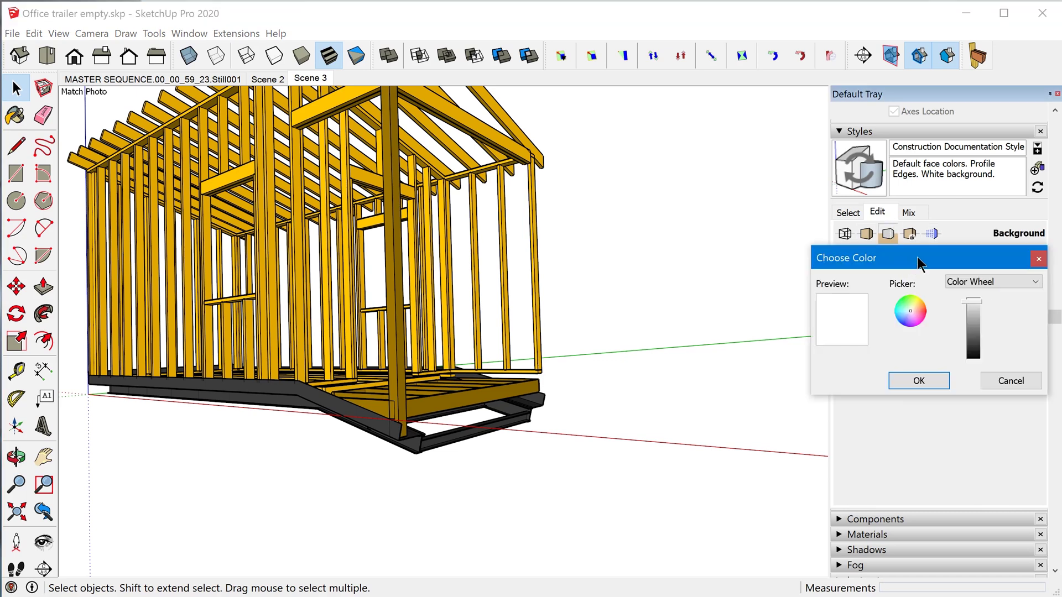
pyautogui.moveTo(914, 313); pyautogui.dragTo(906, 289)
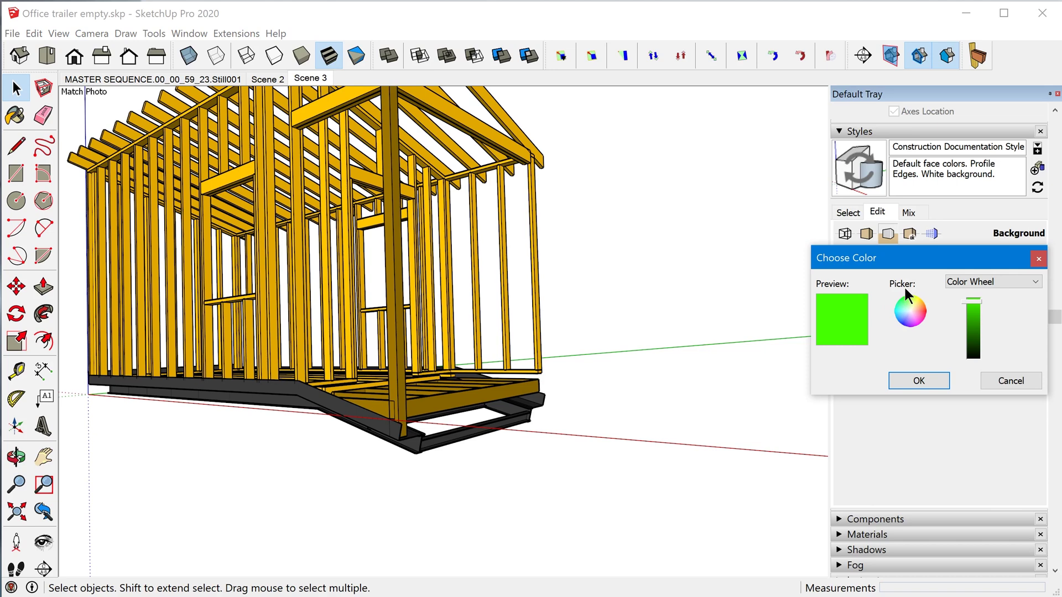
pyautogui.click(919, 381)
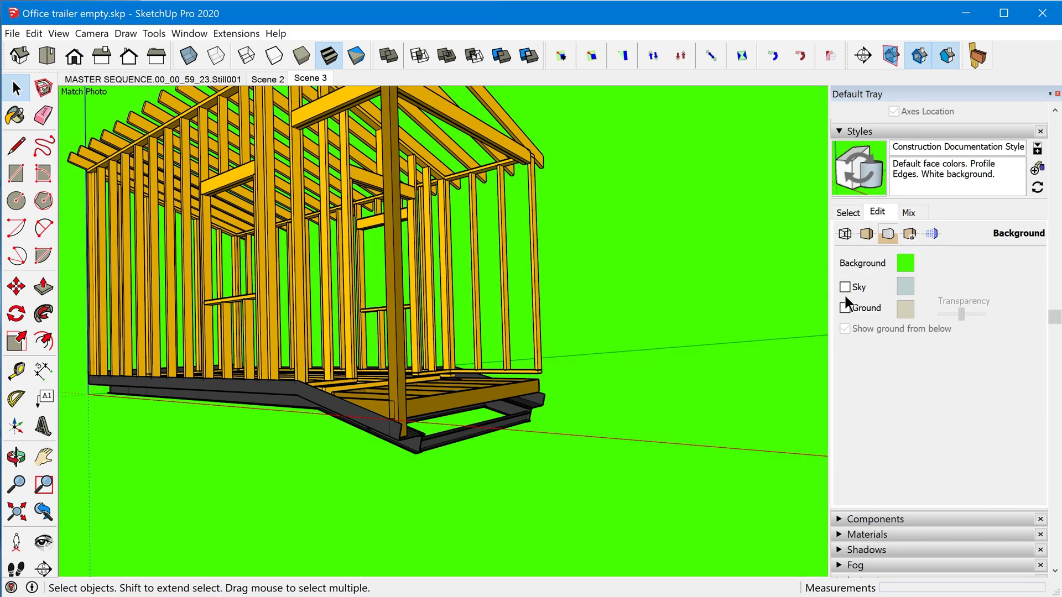
# Darken the background color to a medium-dark green and update the Construction Documentation Style with the changes.
pyautogui.click(904, 263)
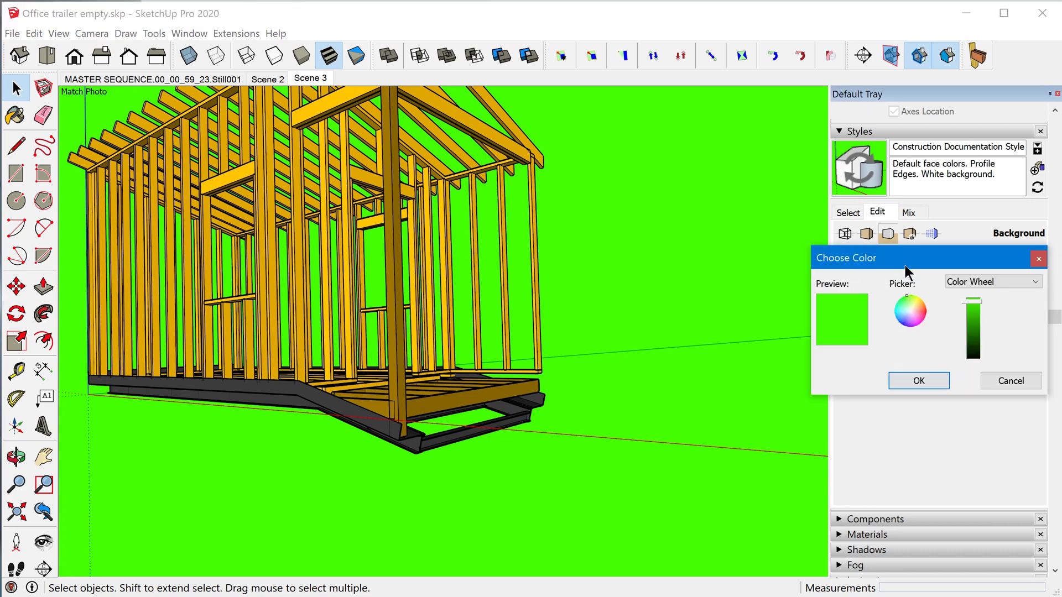
pyautogui.click(975, 317)
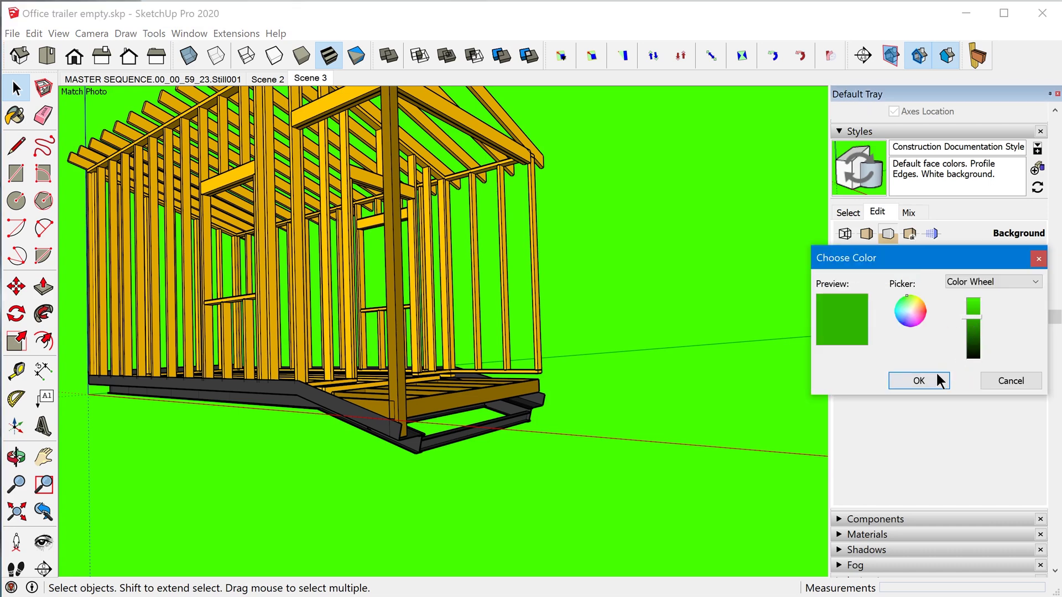
pyautogui.click(968, 329)
pyautogui.click(940, 381)
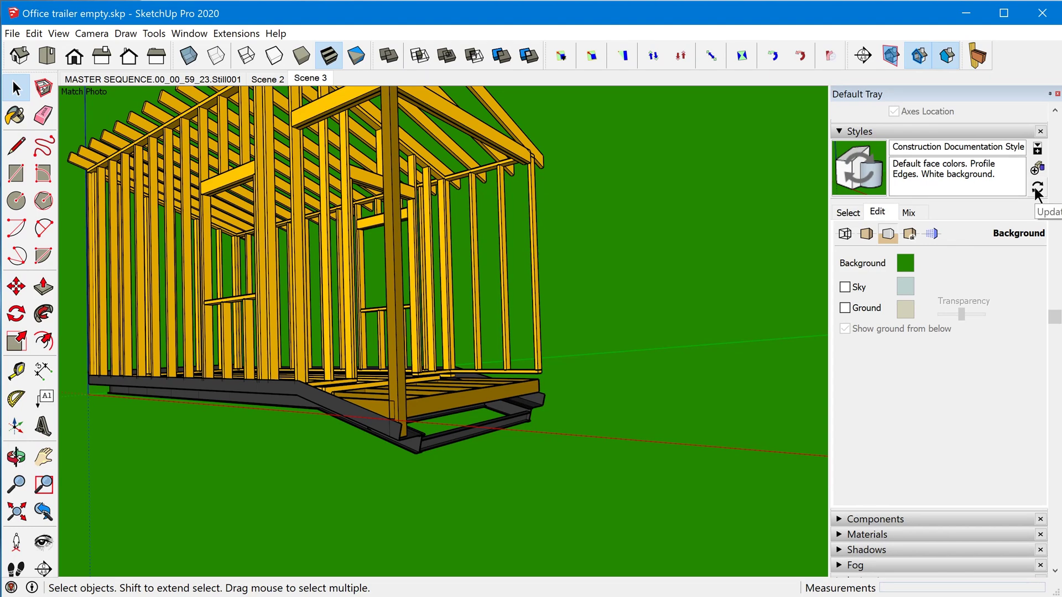
pyautogui.click(1038, 191)
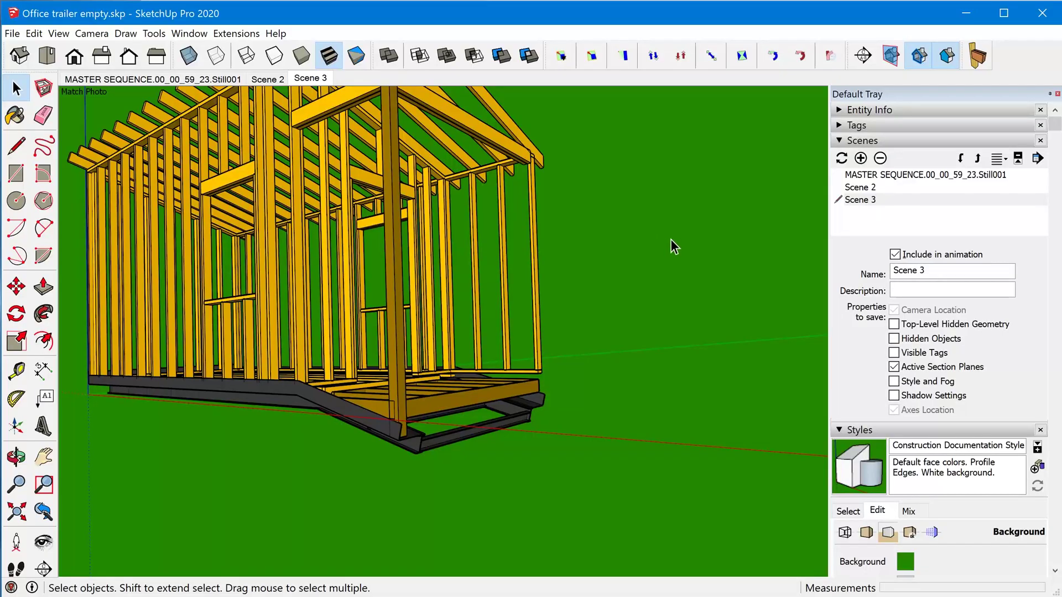
# Set up an animation export of the scenes as an MP4 H.264 video file.
pyautogui.click(11, 33)
pyautogui.moveTo(135, 264)
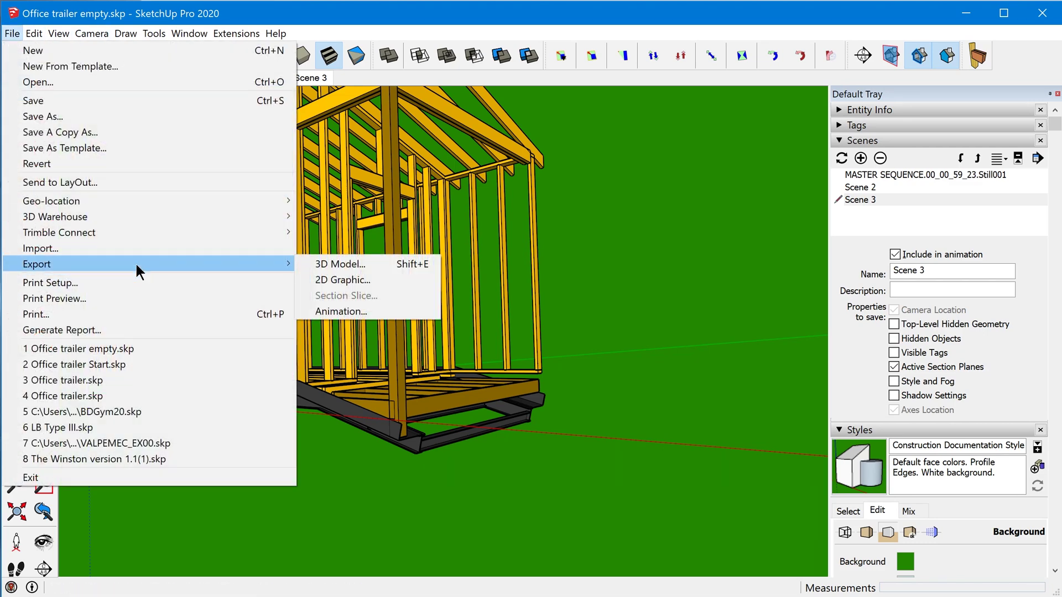
pyautogui.click(365, 312)
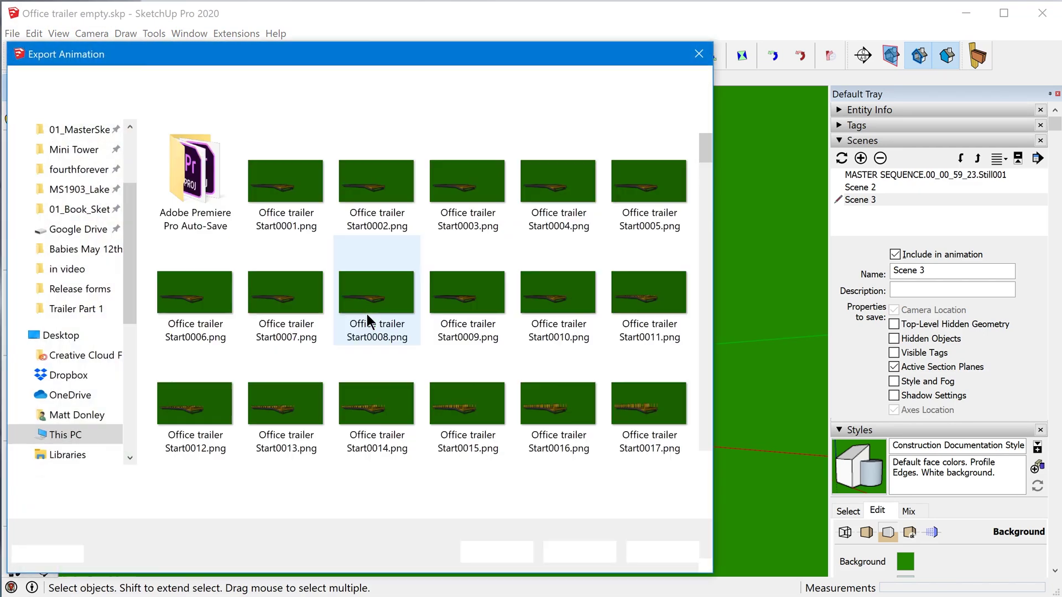
pyautogui.click(323, 503)
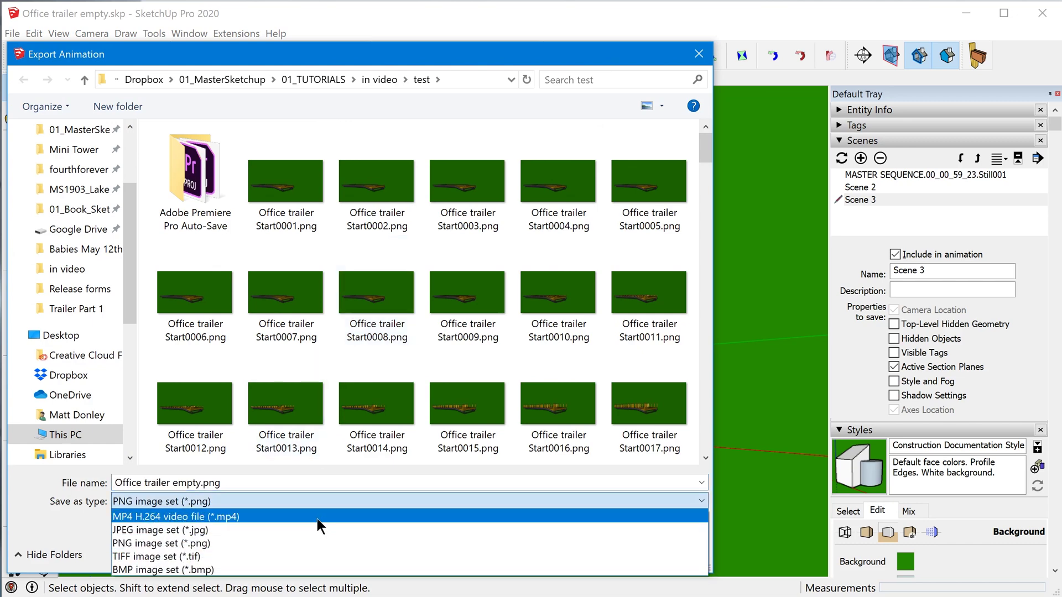
pyautogui.click(317, 518)
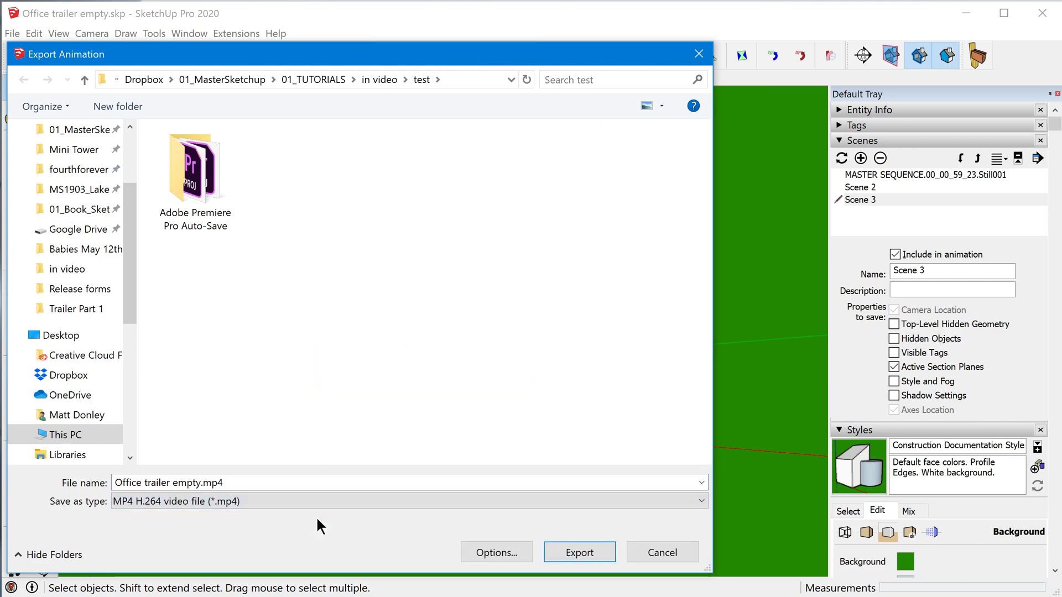
# Choose 1080p Full HD resolution in the export options and export the animation video.
pyautogui.click(500, 551)
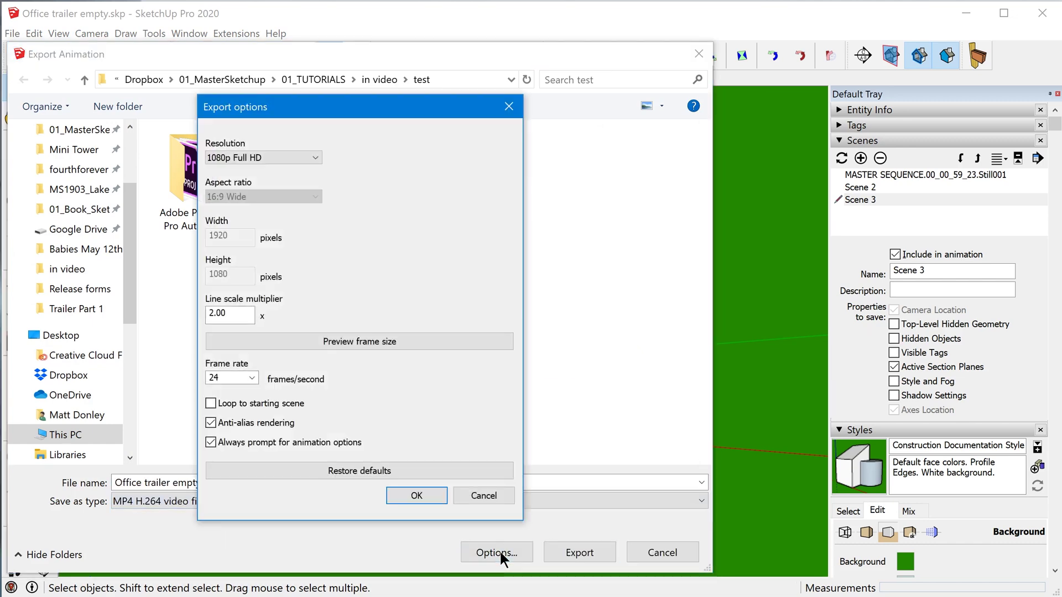
pyautogui.click(276, 157)
pyautogui.click(251, 171)
pyautogui.click(416, 496)
pyautogui.click(592, 551)
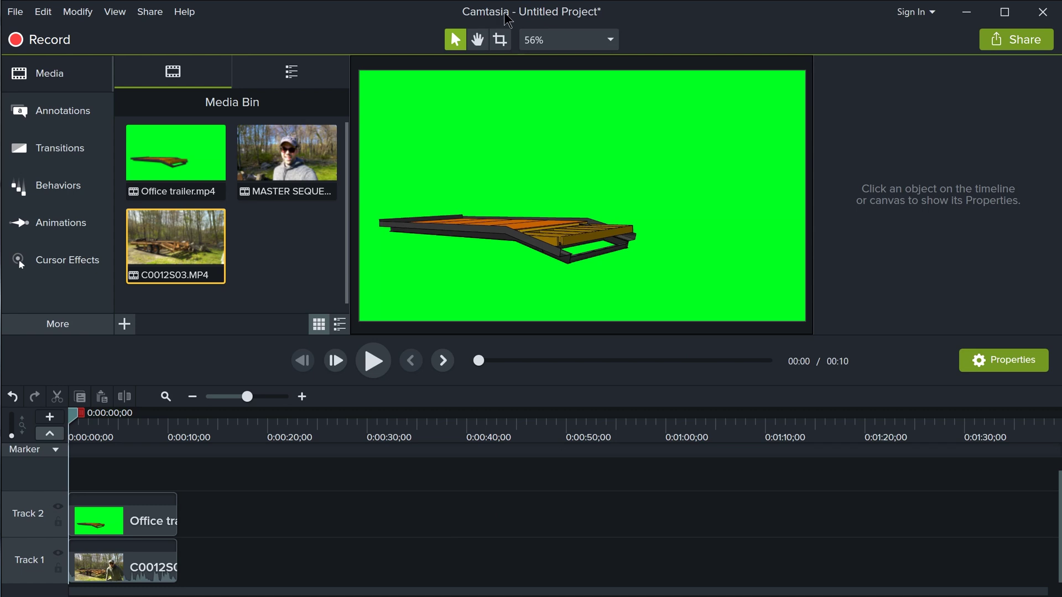
# In Camtasia, apply the Remove a Color effect to the Office trailer clip on Track 2 with 35% tolerance, and play the composite.
pyautogui.click(54, 161)
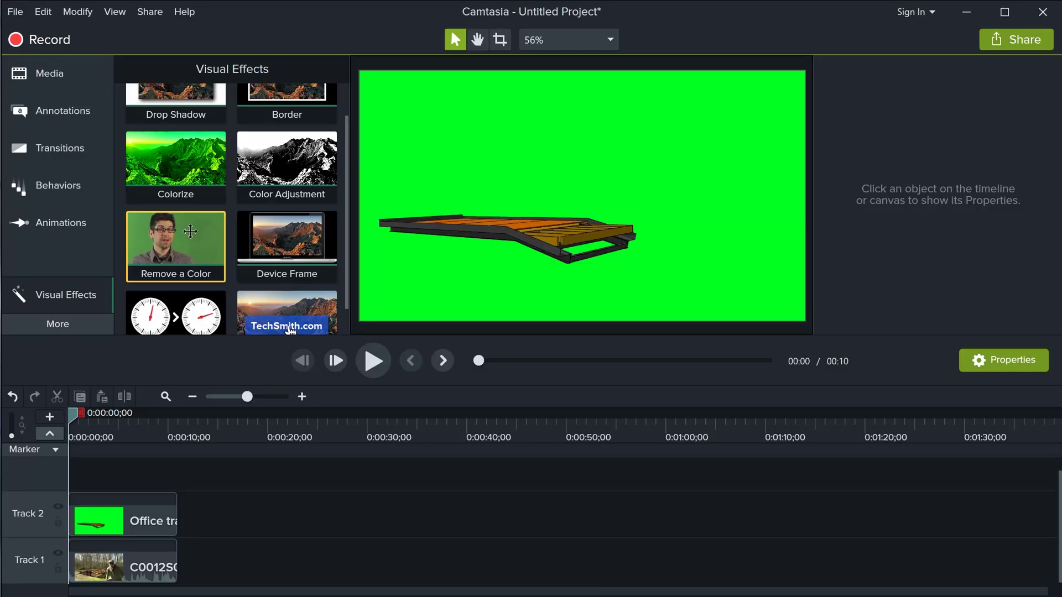
pyautogui.moveTo(191, 231); pyautogui.dragTo(129, 522)
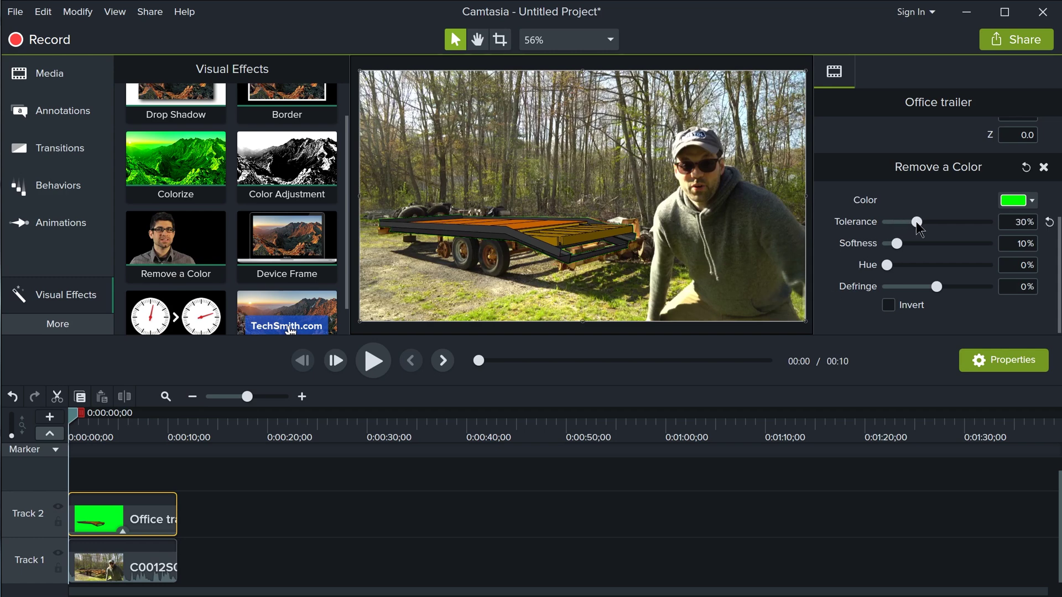
pyautogui.moveTo(898, 227); pyautogui.dragTo(917, 222)
pyautogui.click(376, 372)
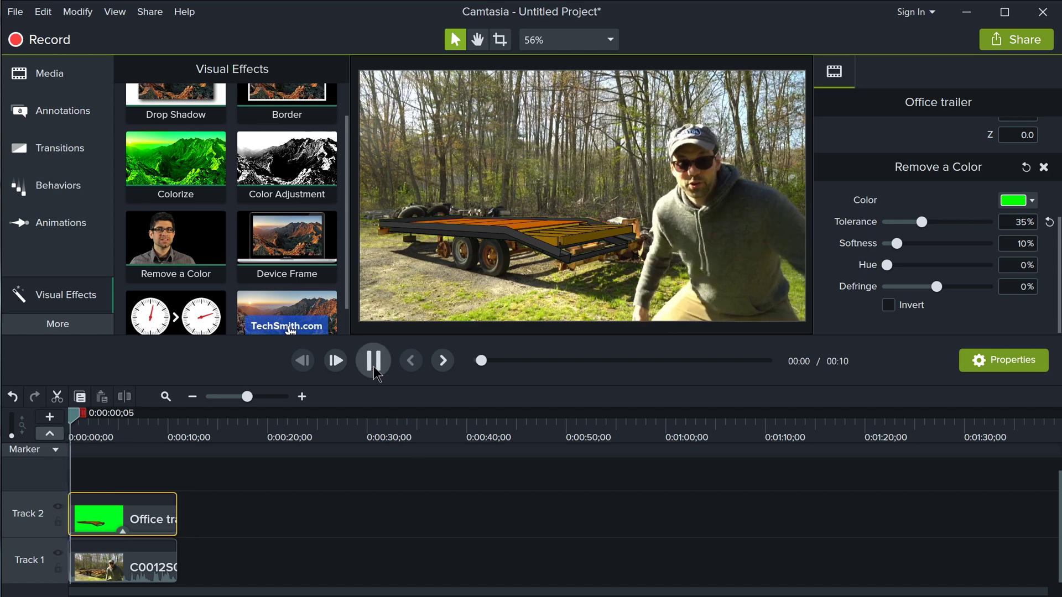